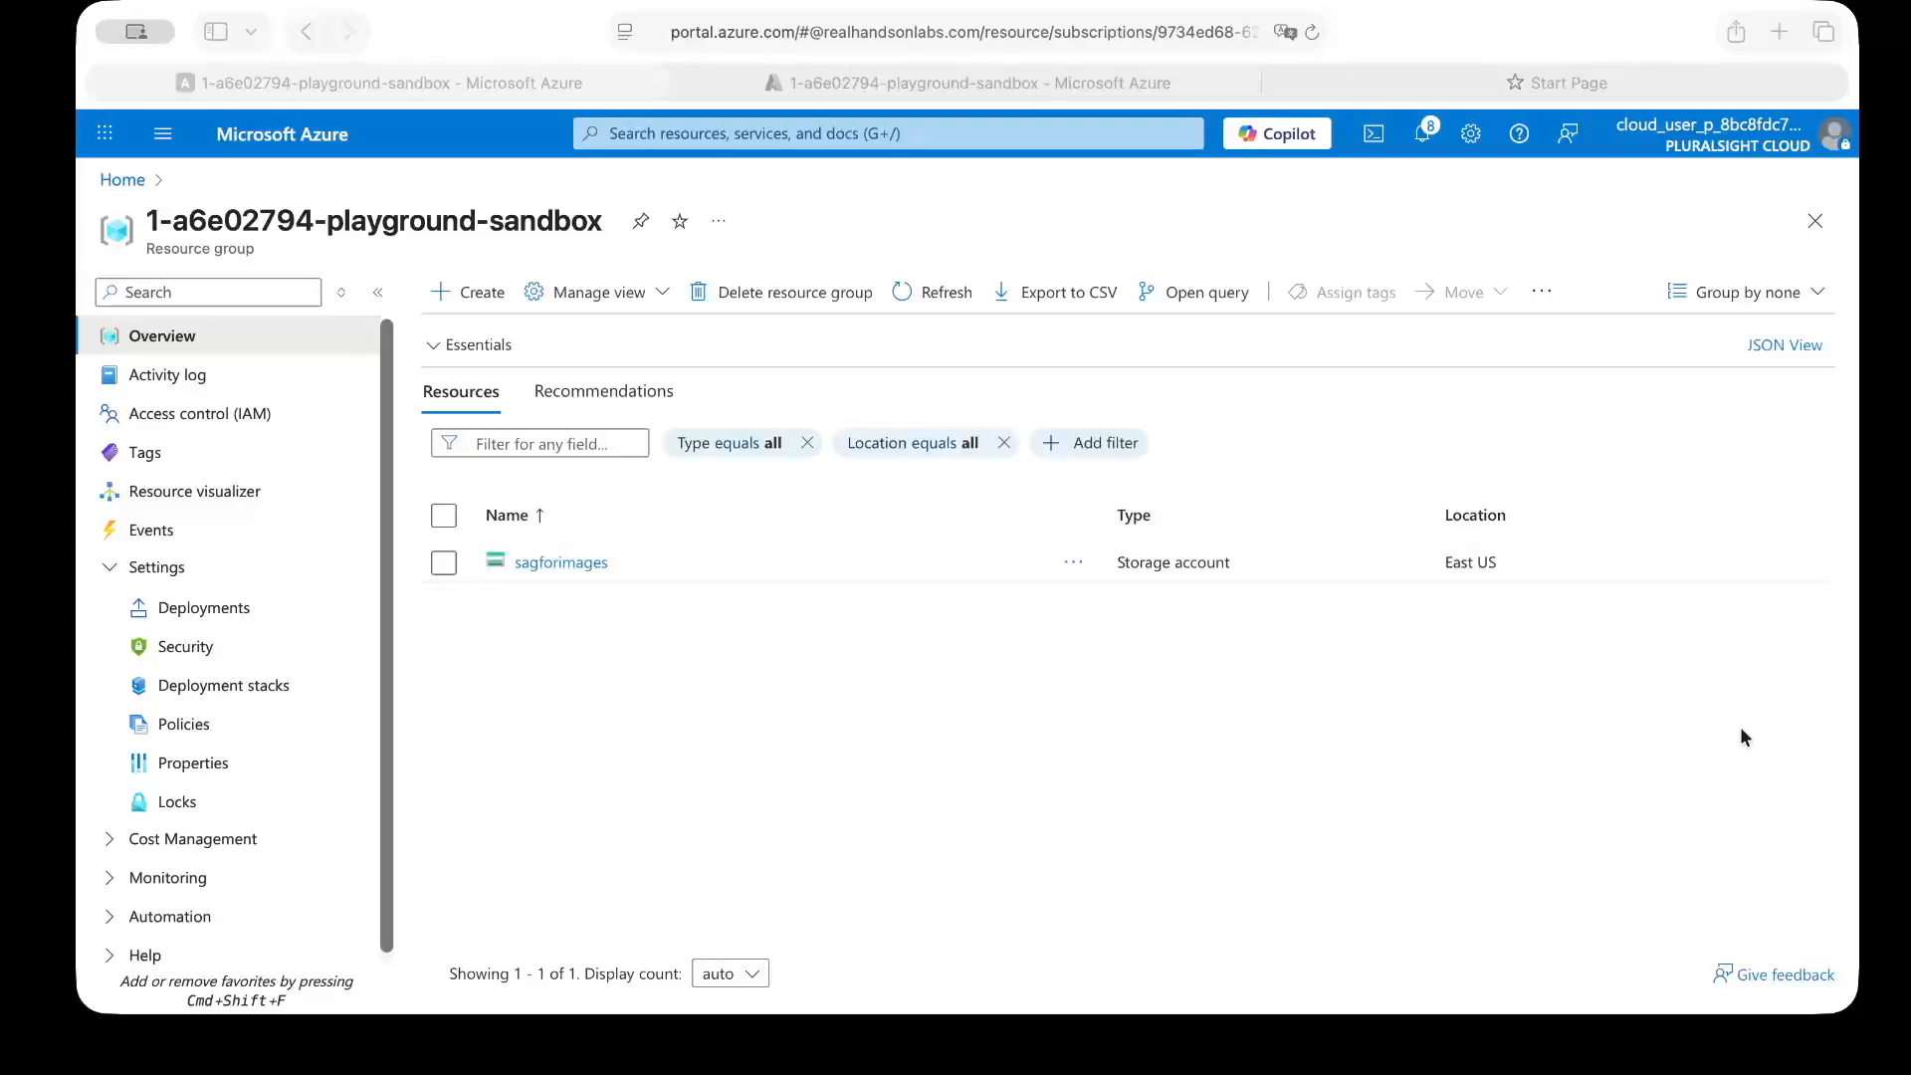
# Step: Start adding a resource to the playground-sandbox resource group and permanently dismiss the Private Offers notice in the Marketplace
pyautogui.click(1703, 683)
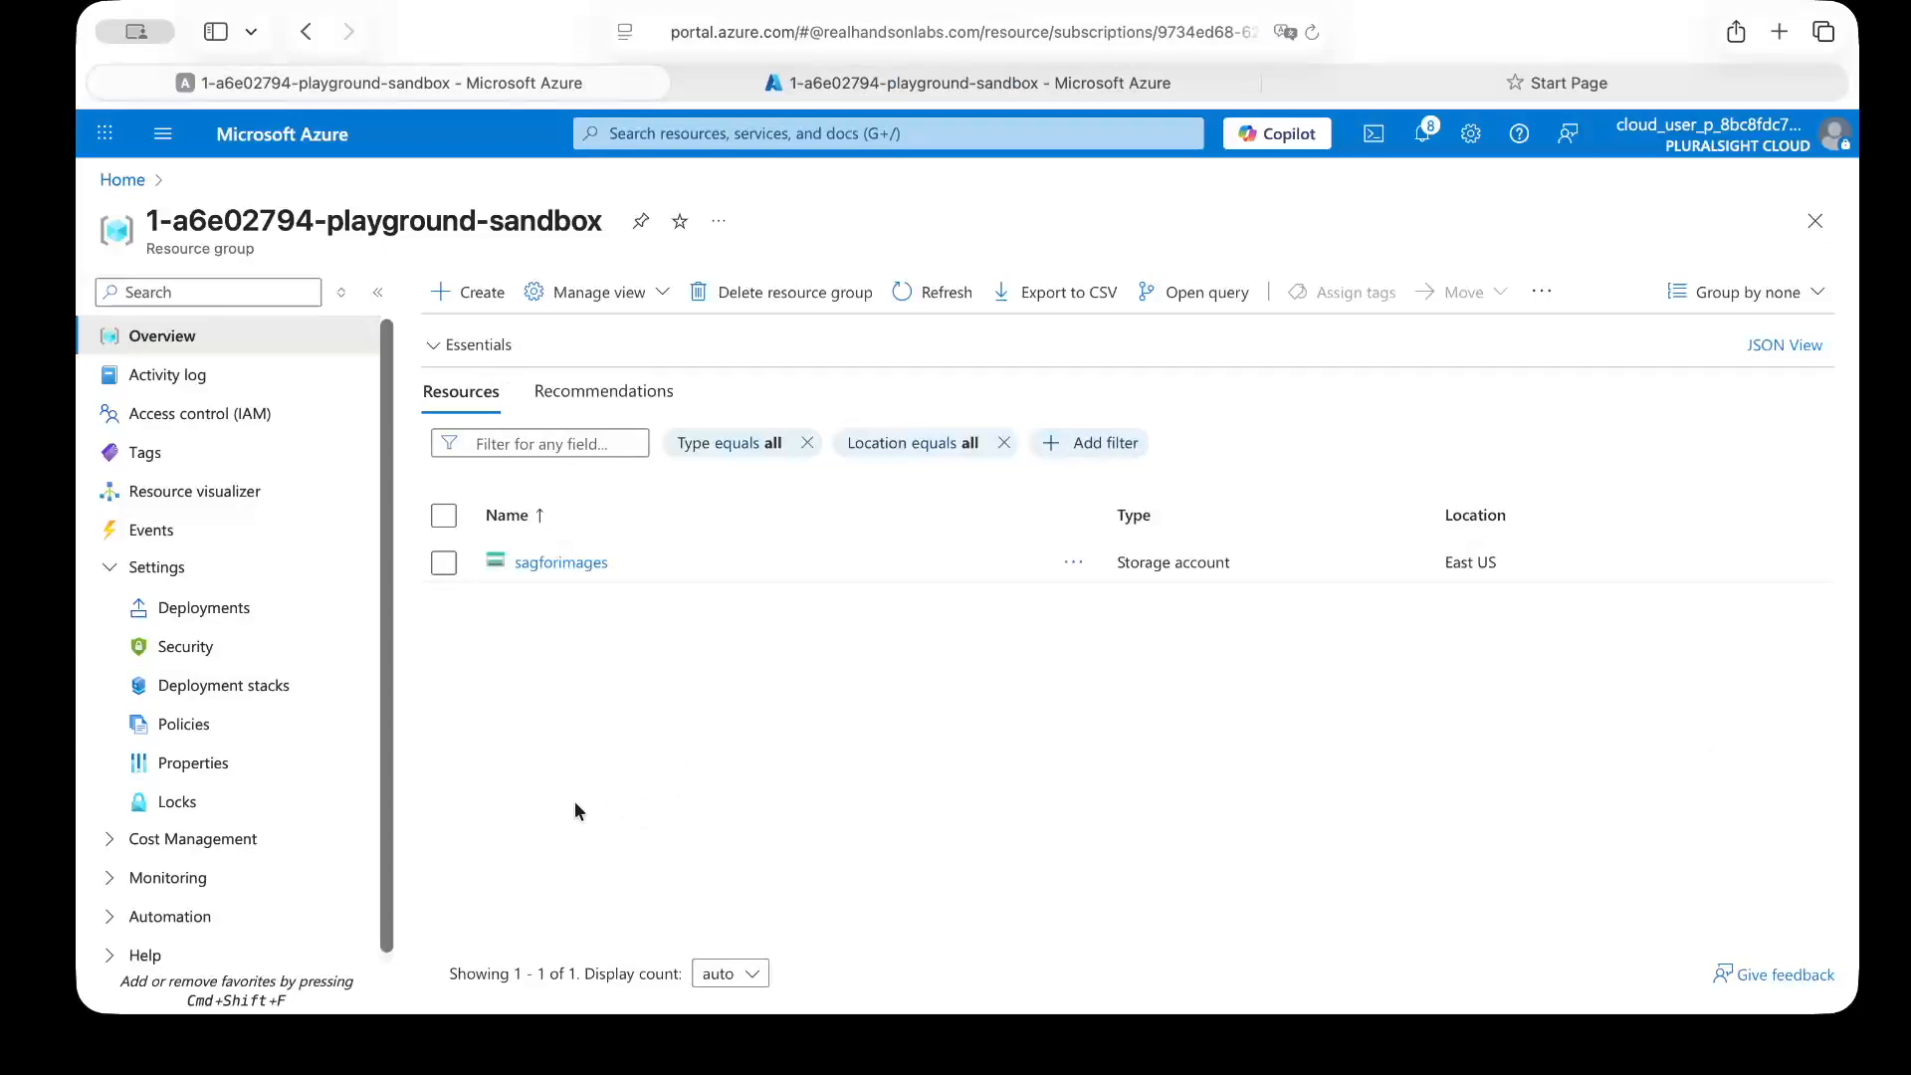
pyautogui.click(460, 297)
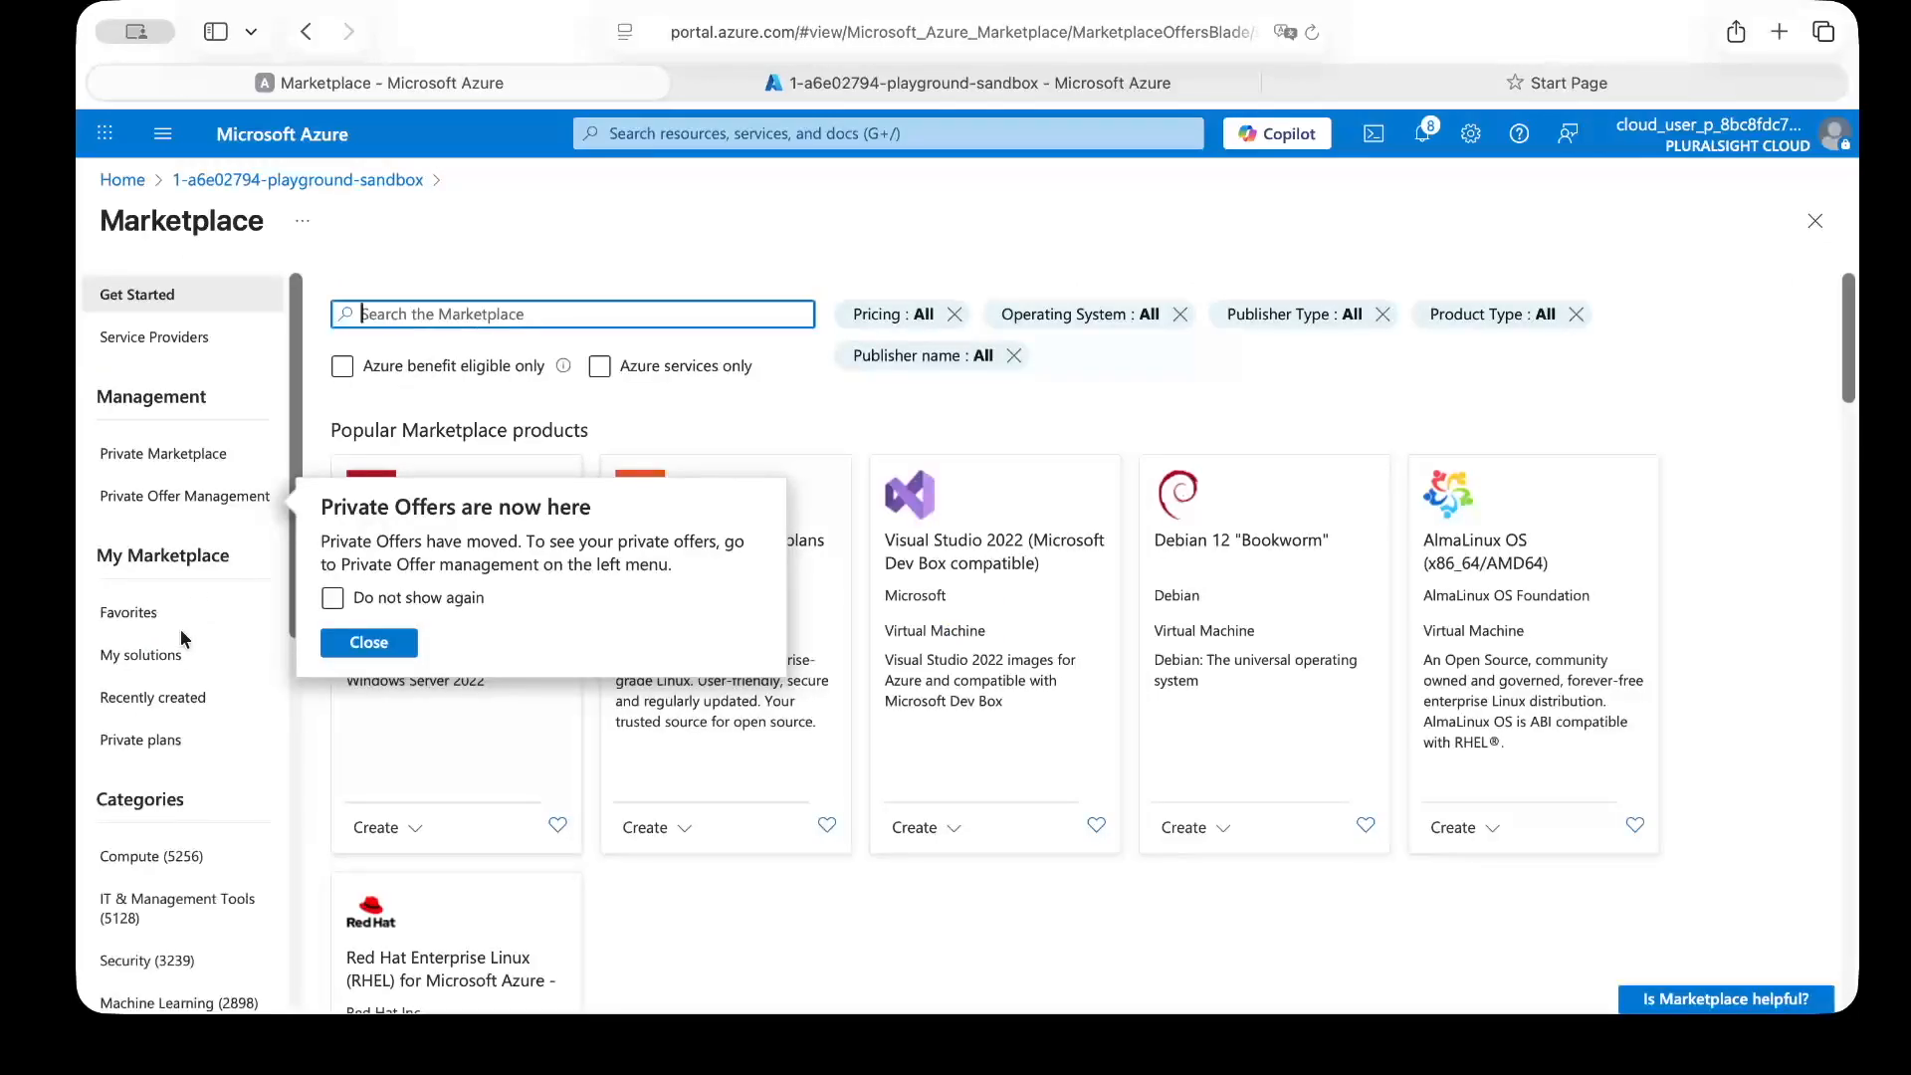
pyautogui.click(332, 597)
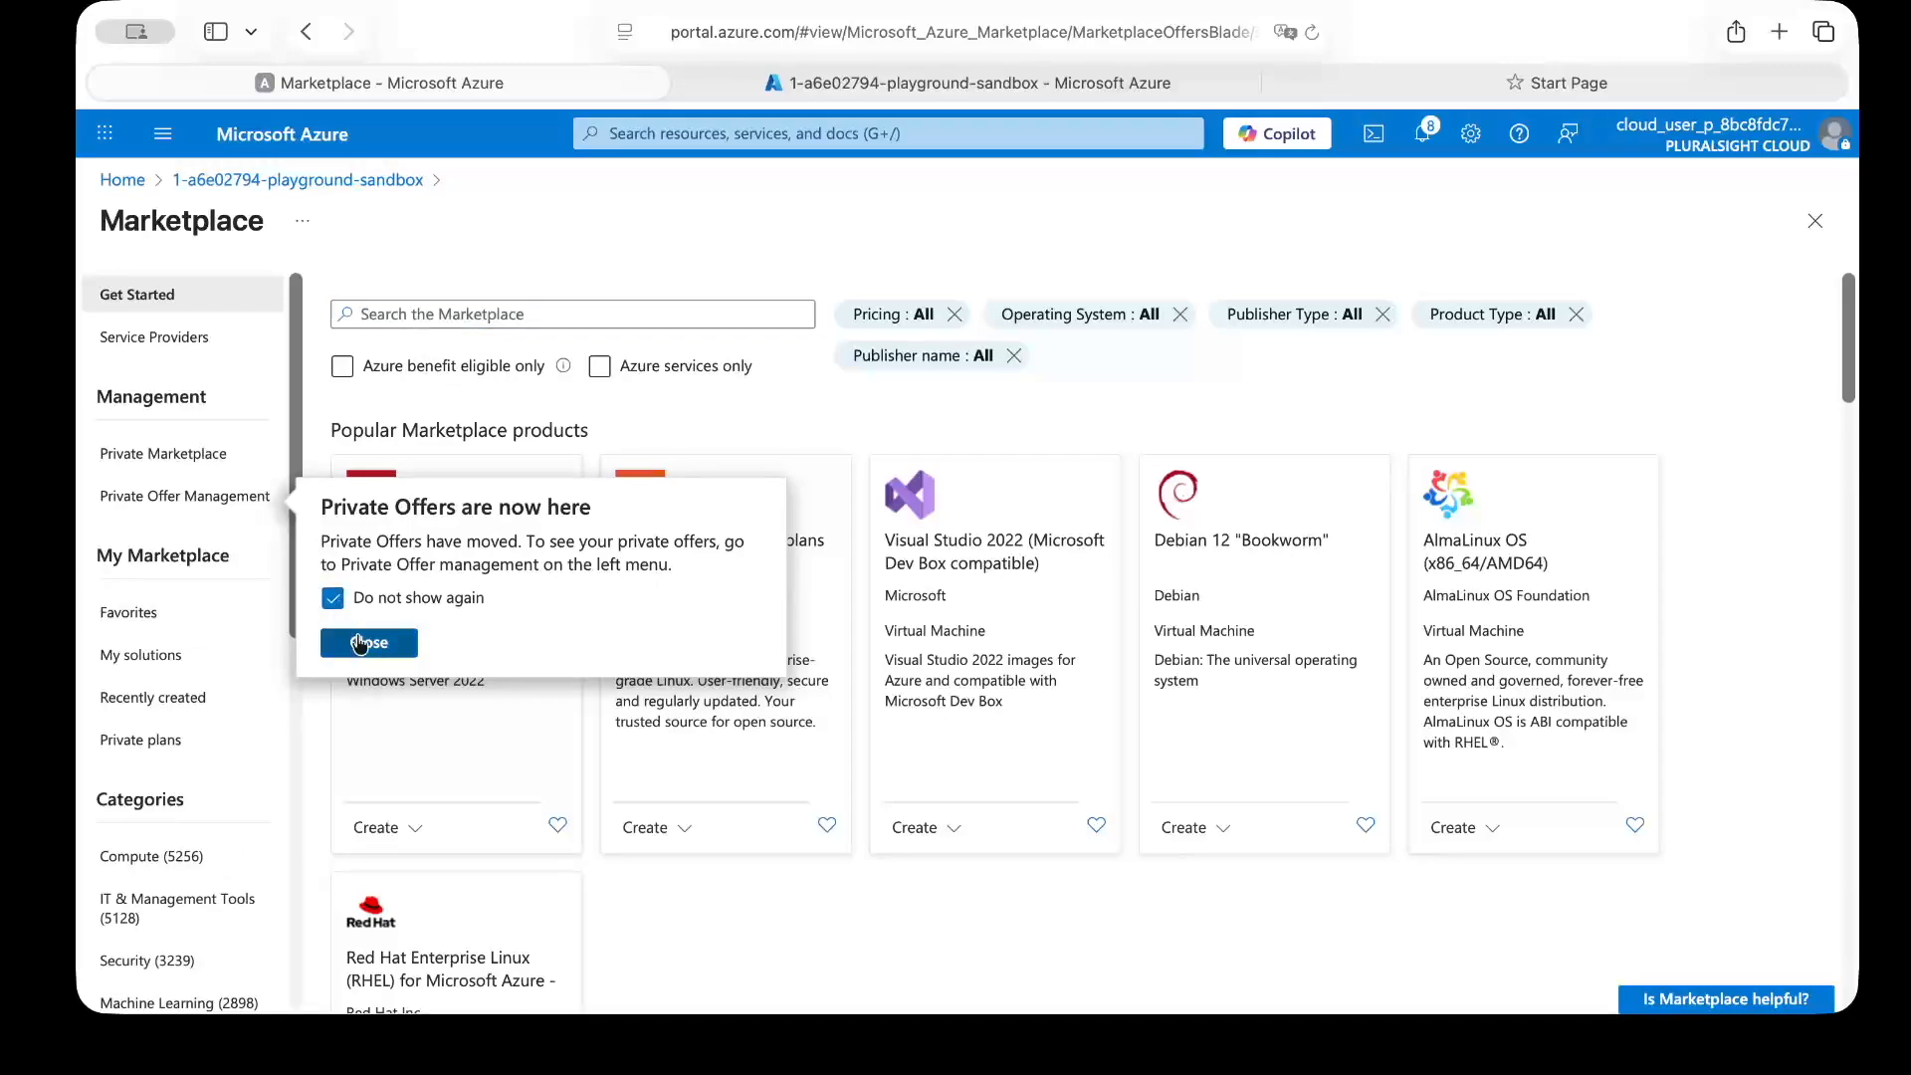
pyautogui.click(369, 642)
# Step: Search the Marketplace for "Azure AI Search" and start creating that service
pyautogui.click(450, 311)
pyautogui.write('Azure AI sera')
pyautogui.press('BackSpace')
pyautogui.press('BackSpace')
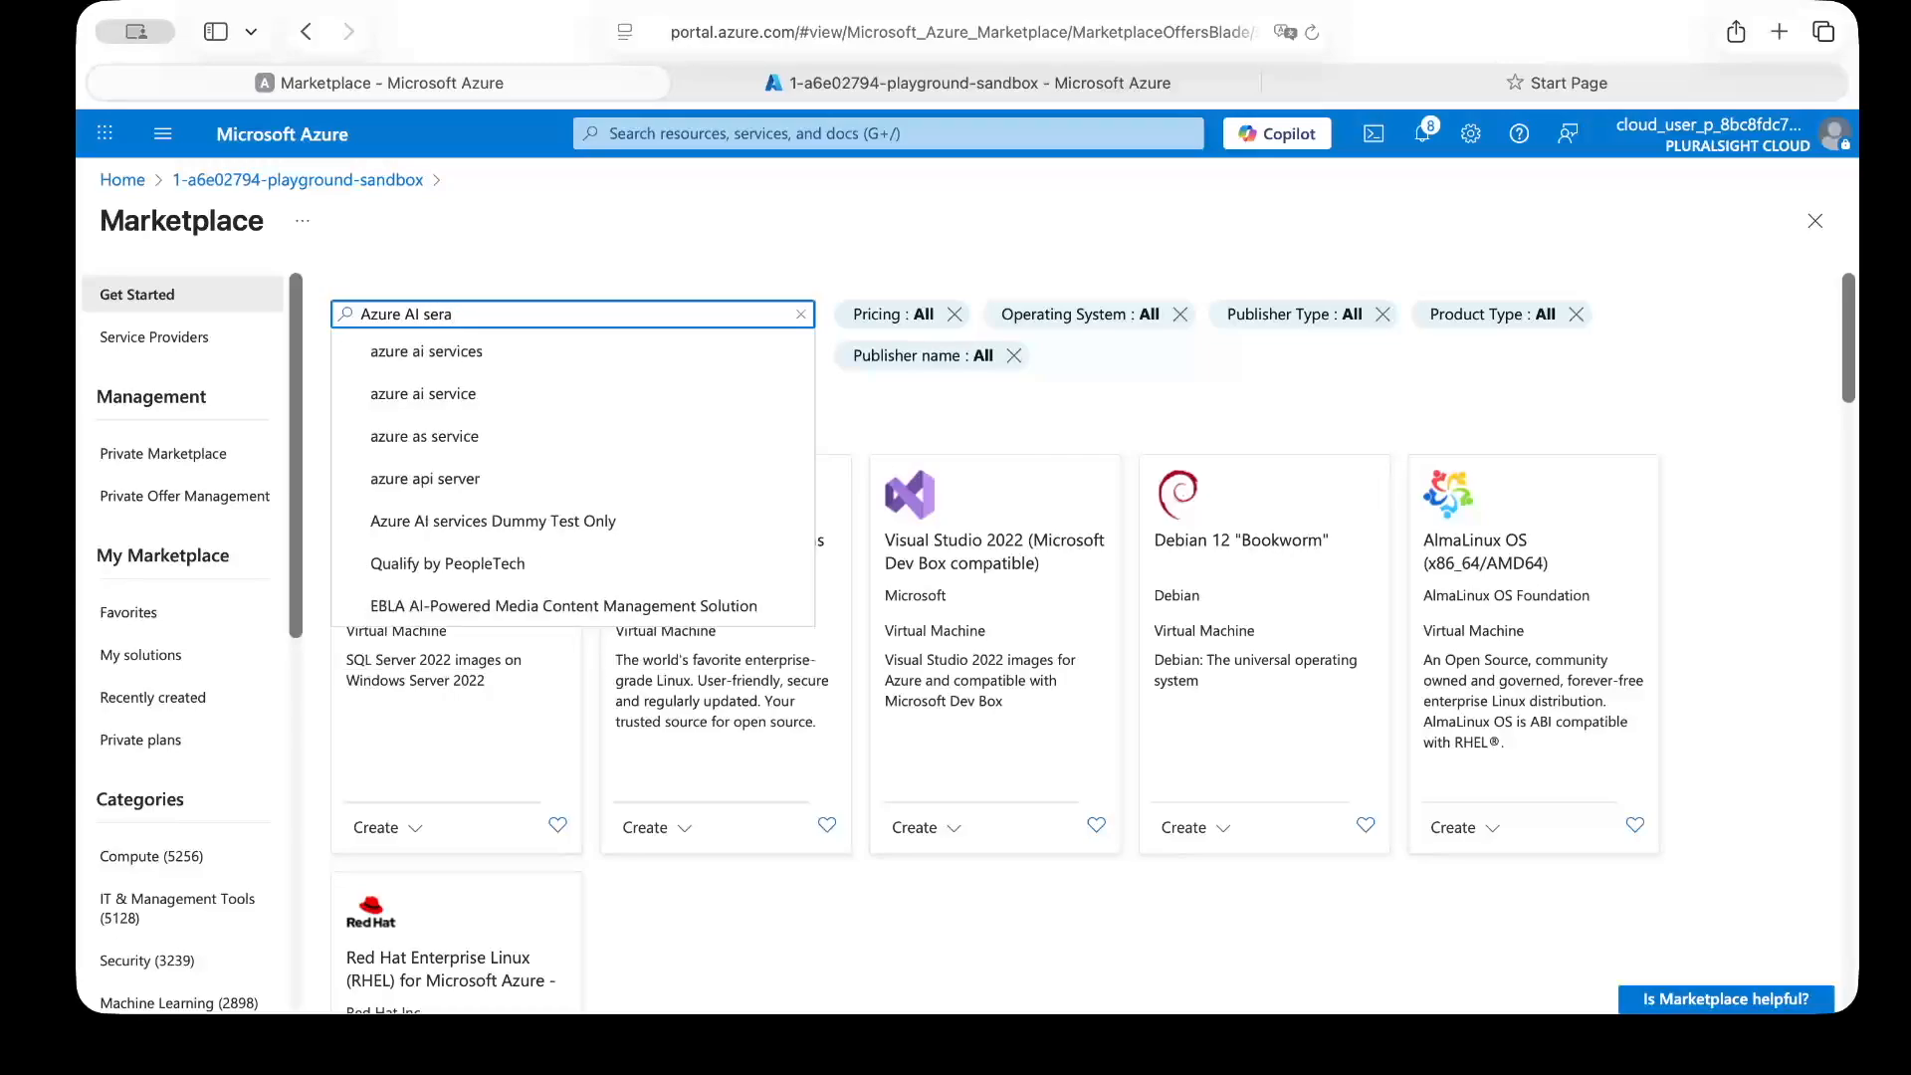
pyautogui.write('arch')
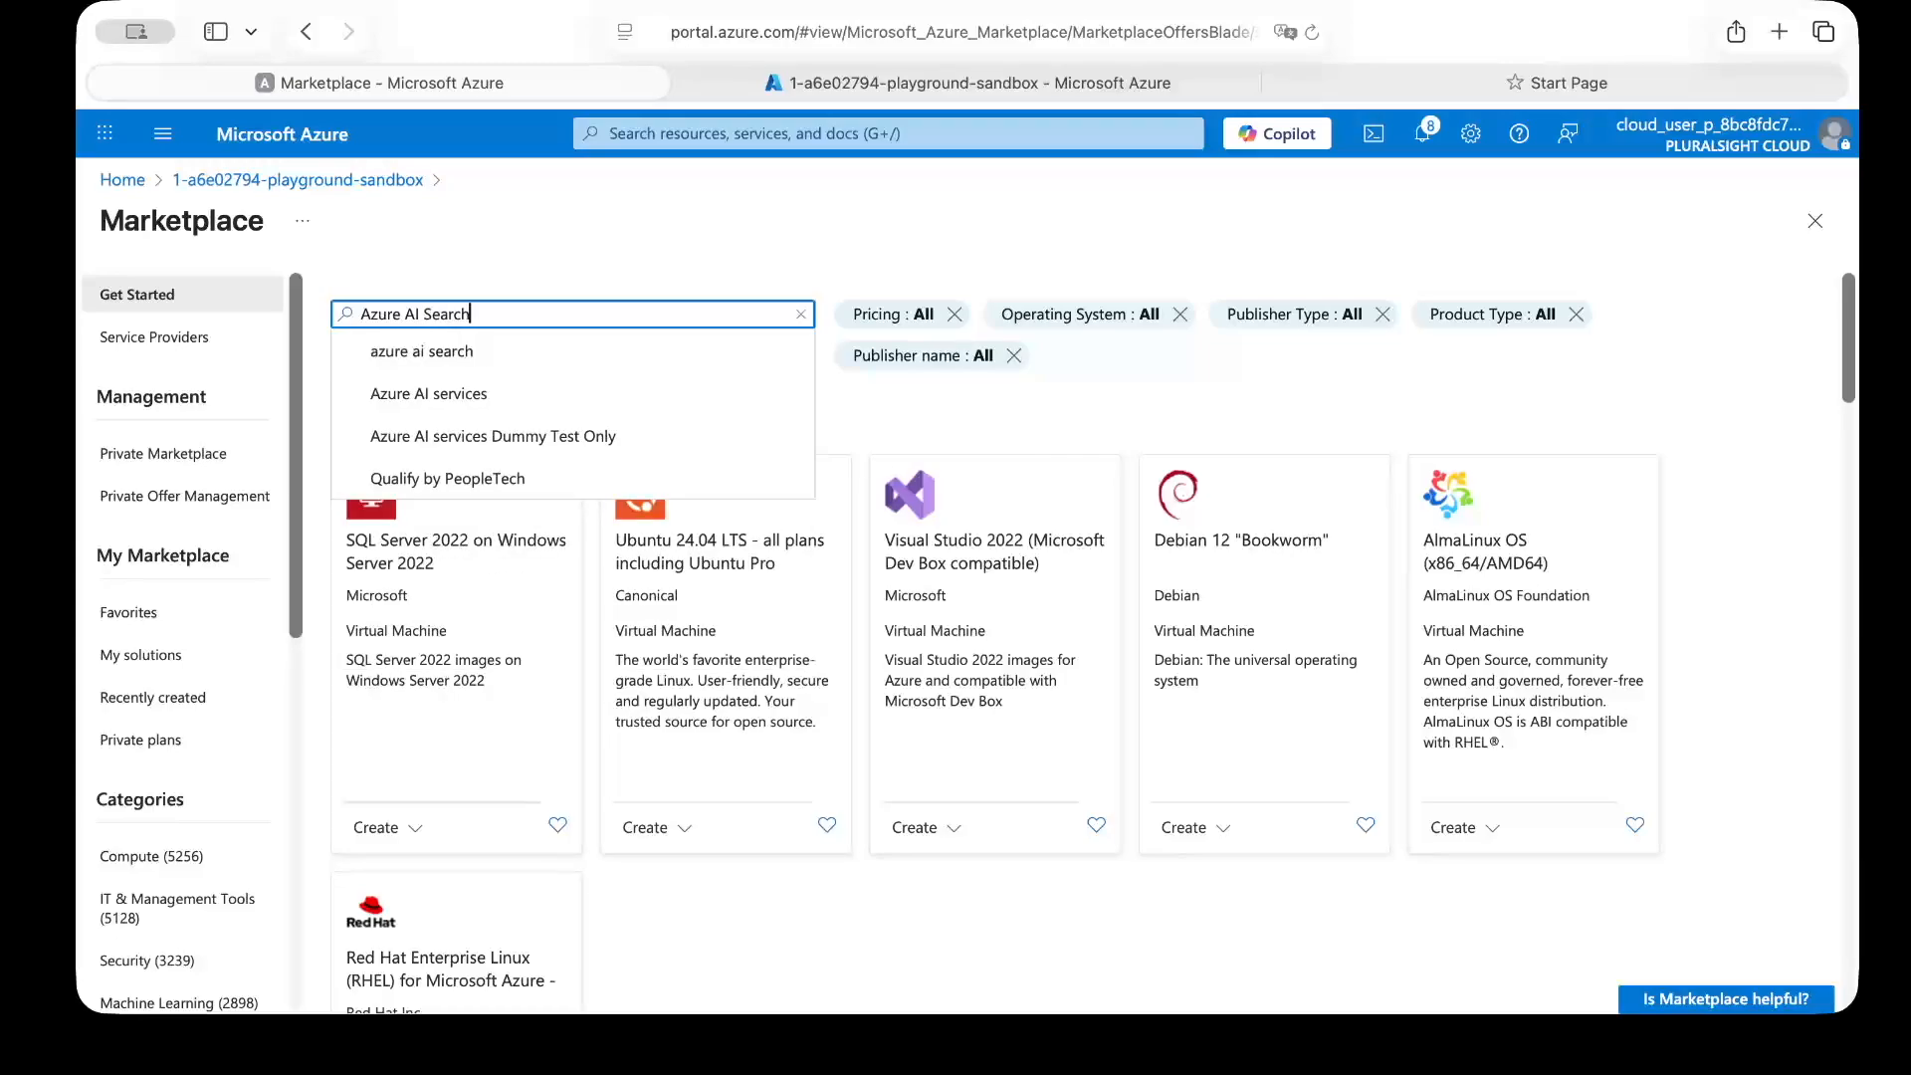
pyautogui.press('Return')
pyautogui.click(418, 630)
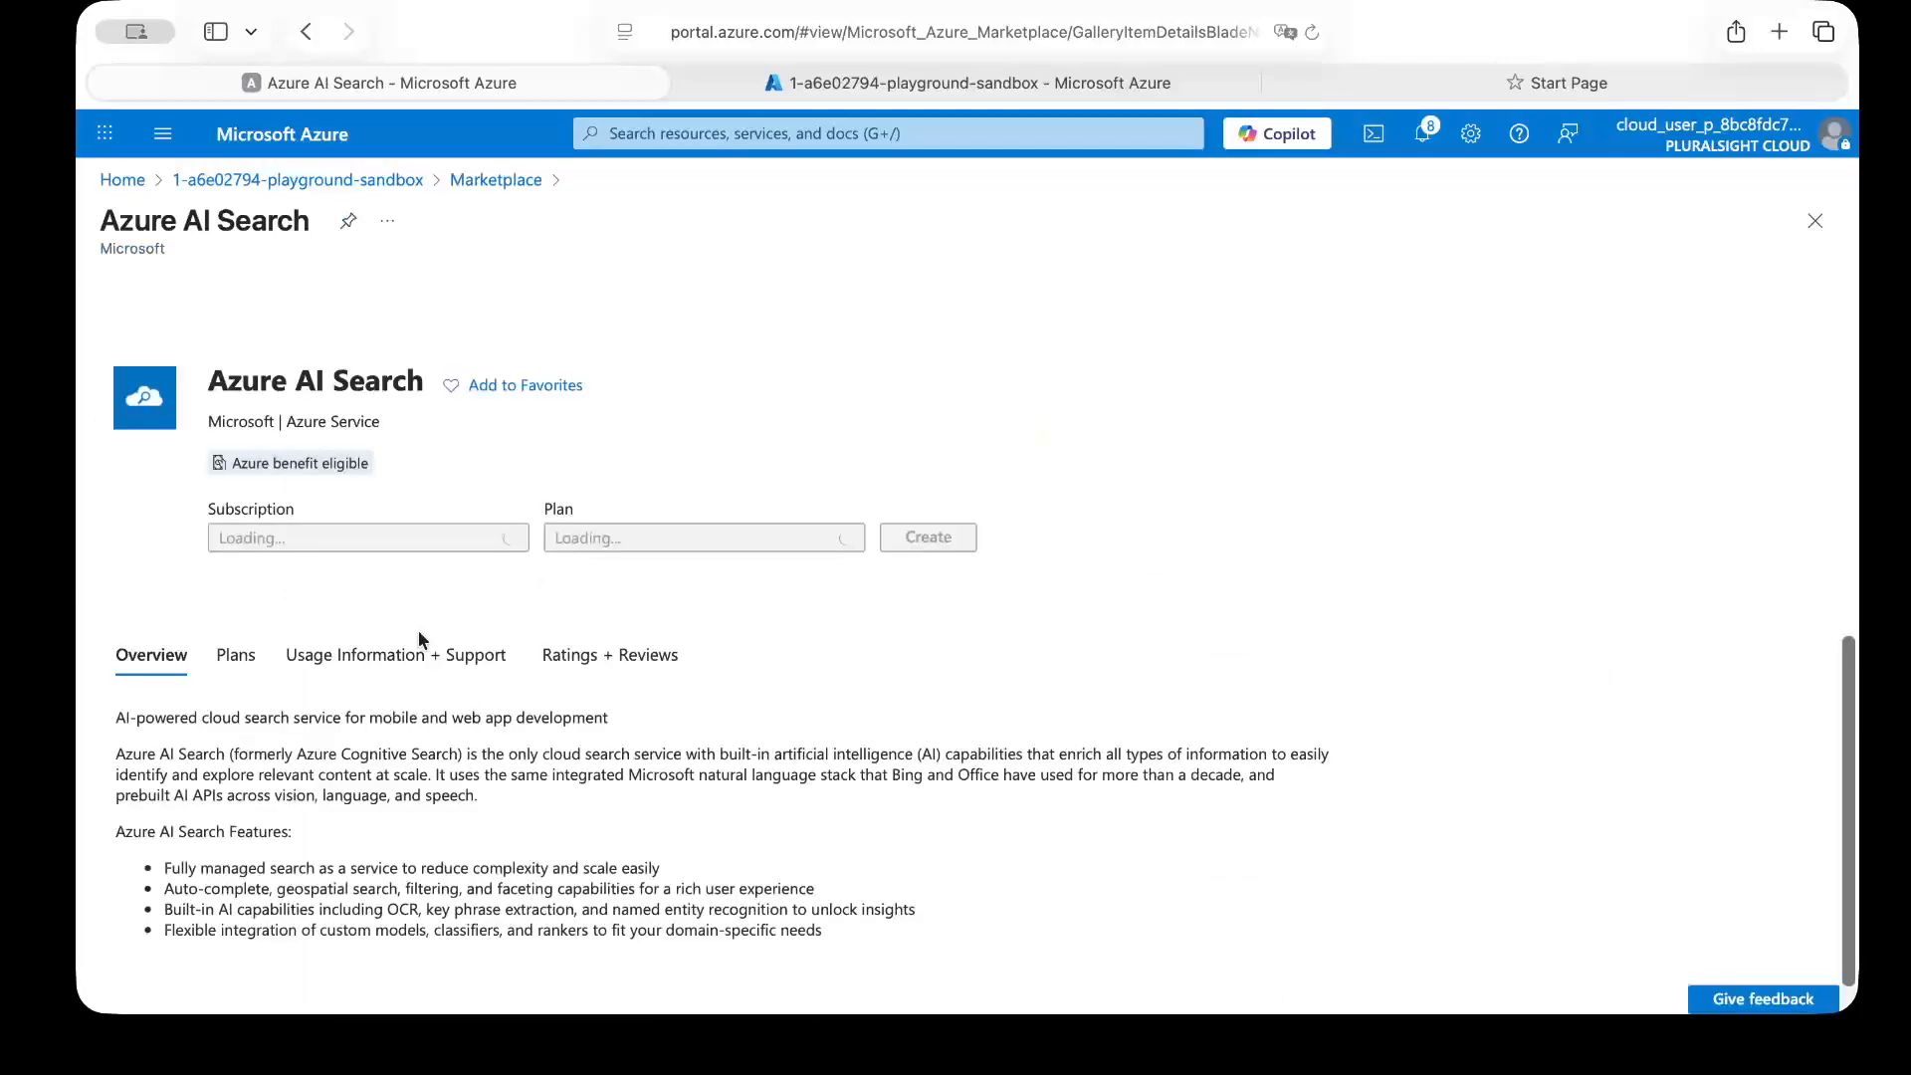
pyautogui.click(917, 582)
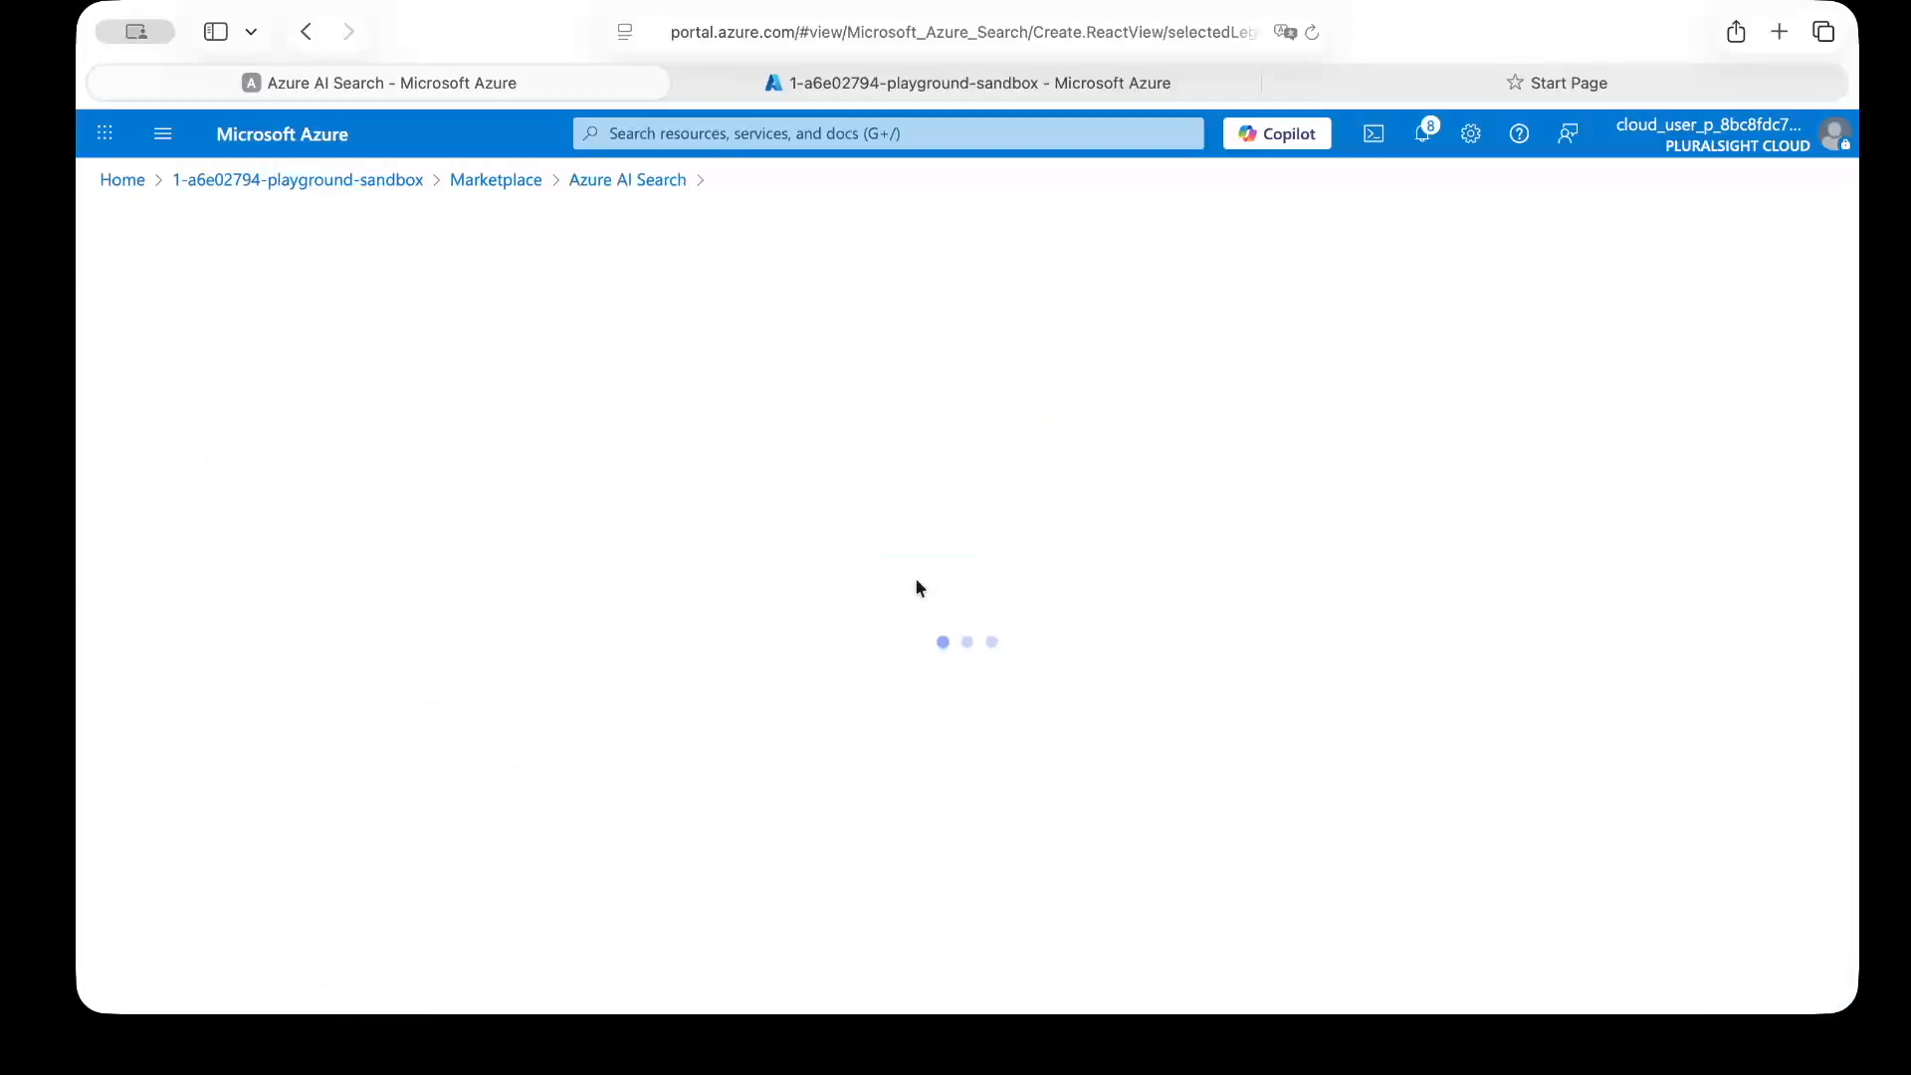
# Step: Name the search service images-demoo and set its location to (US) East US
pyautogui.click(569, 597)
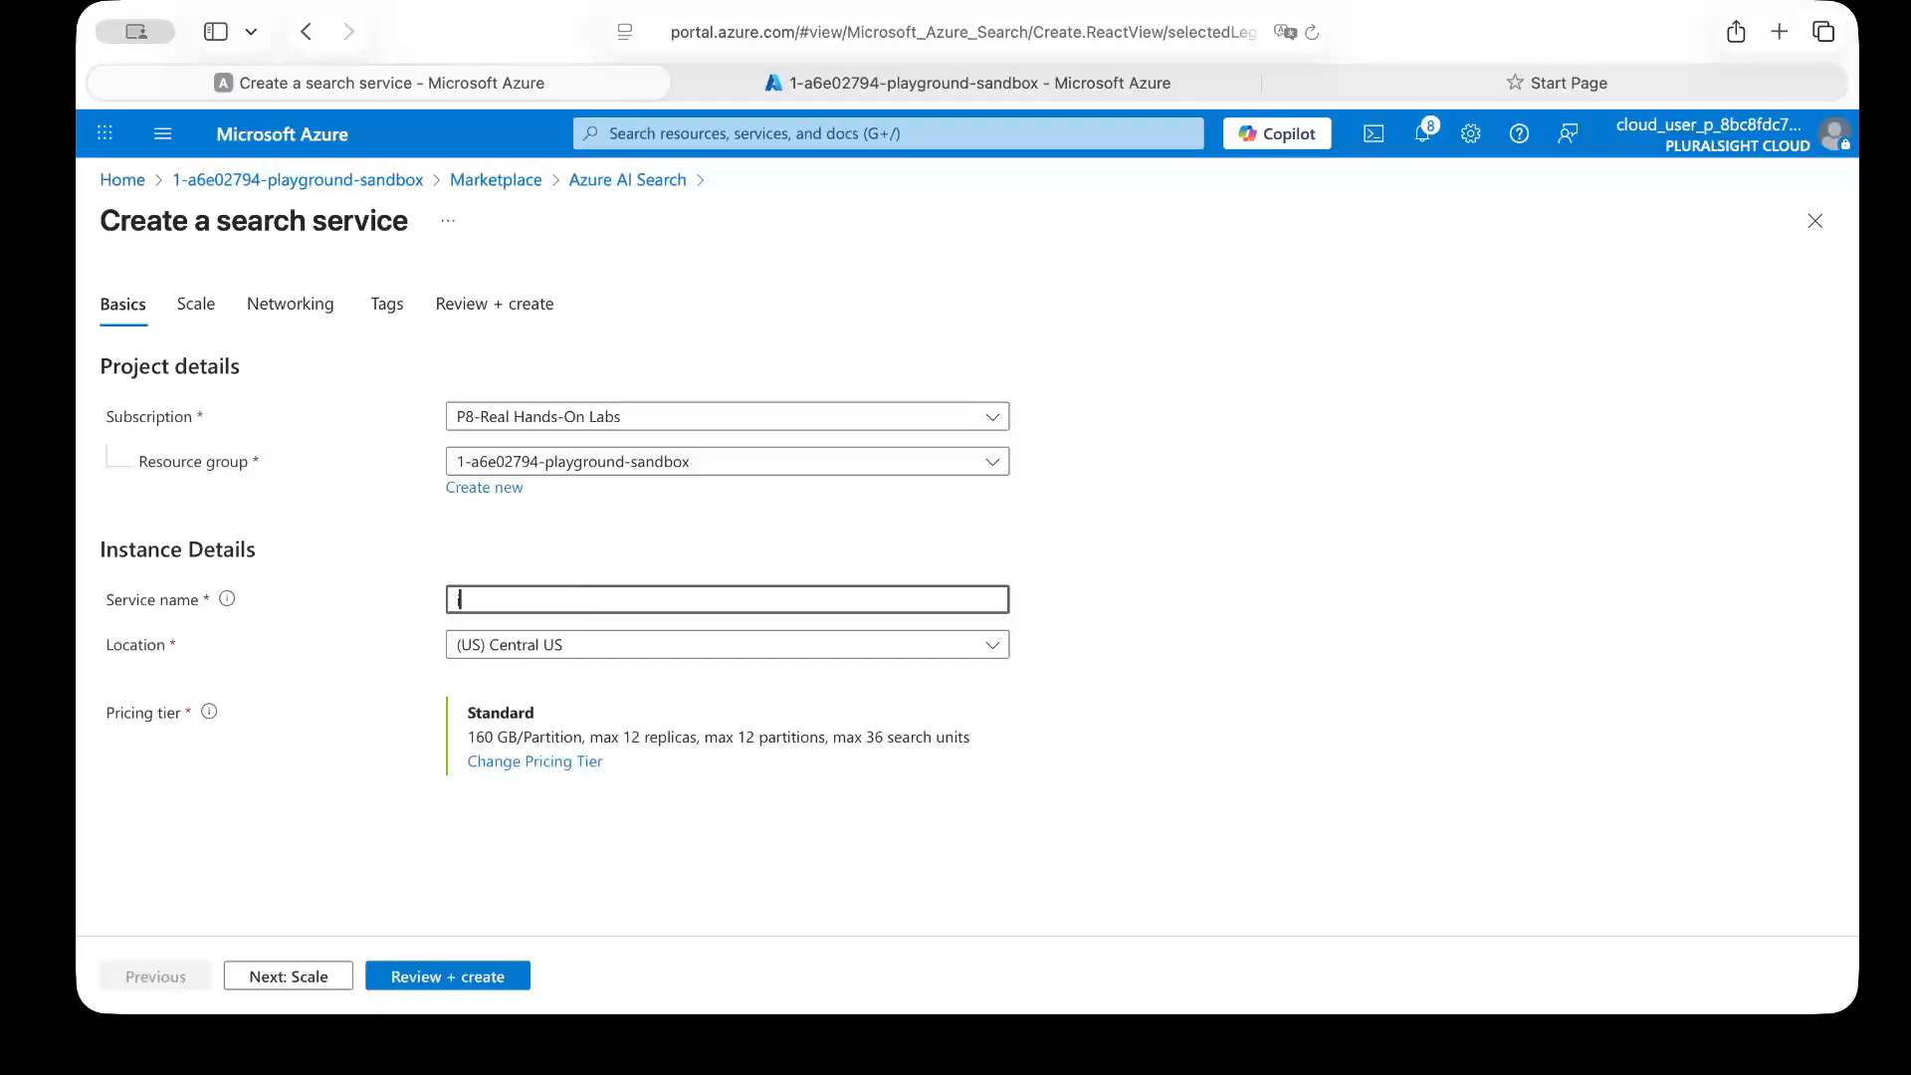
pyautogui.write('images-dema')
pyautogui.press('BackSpace')
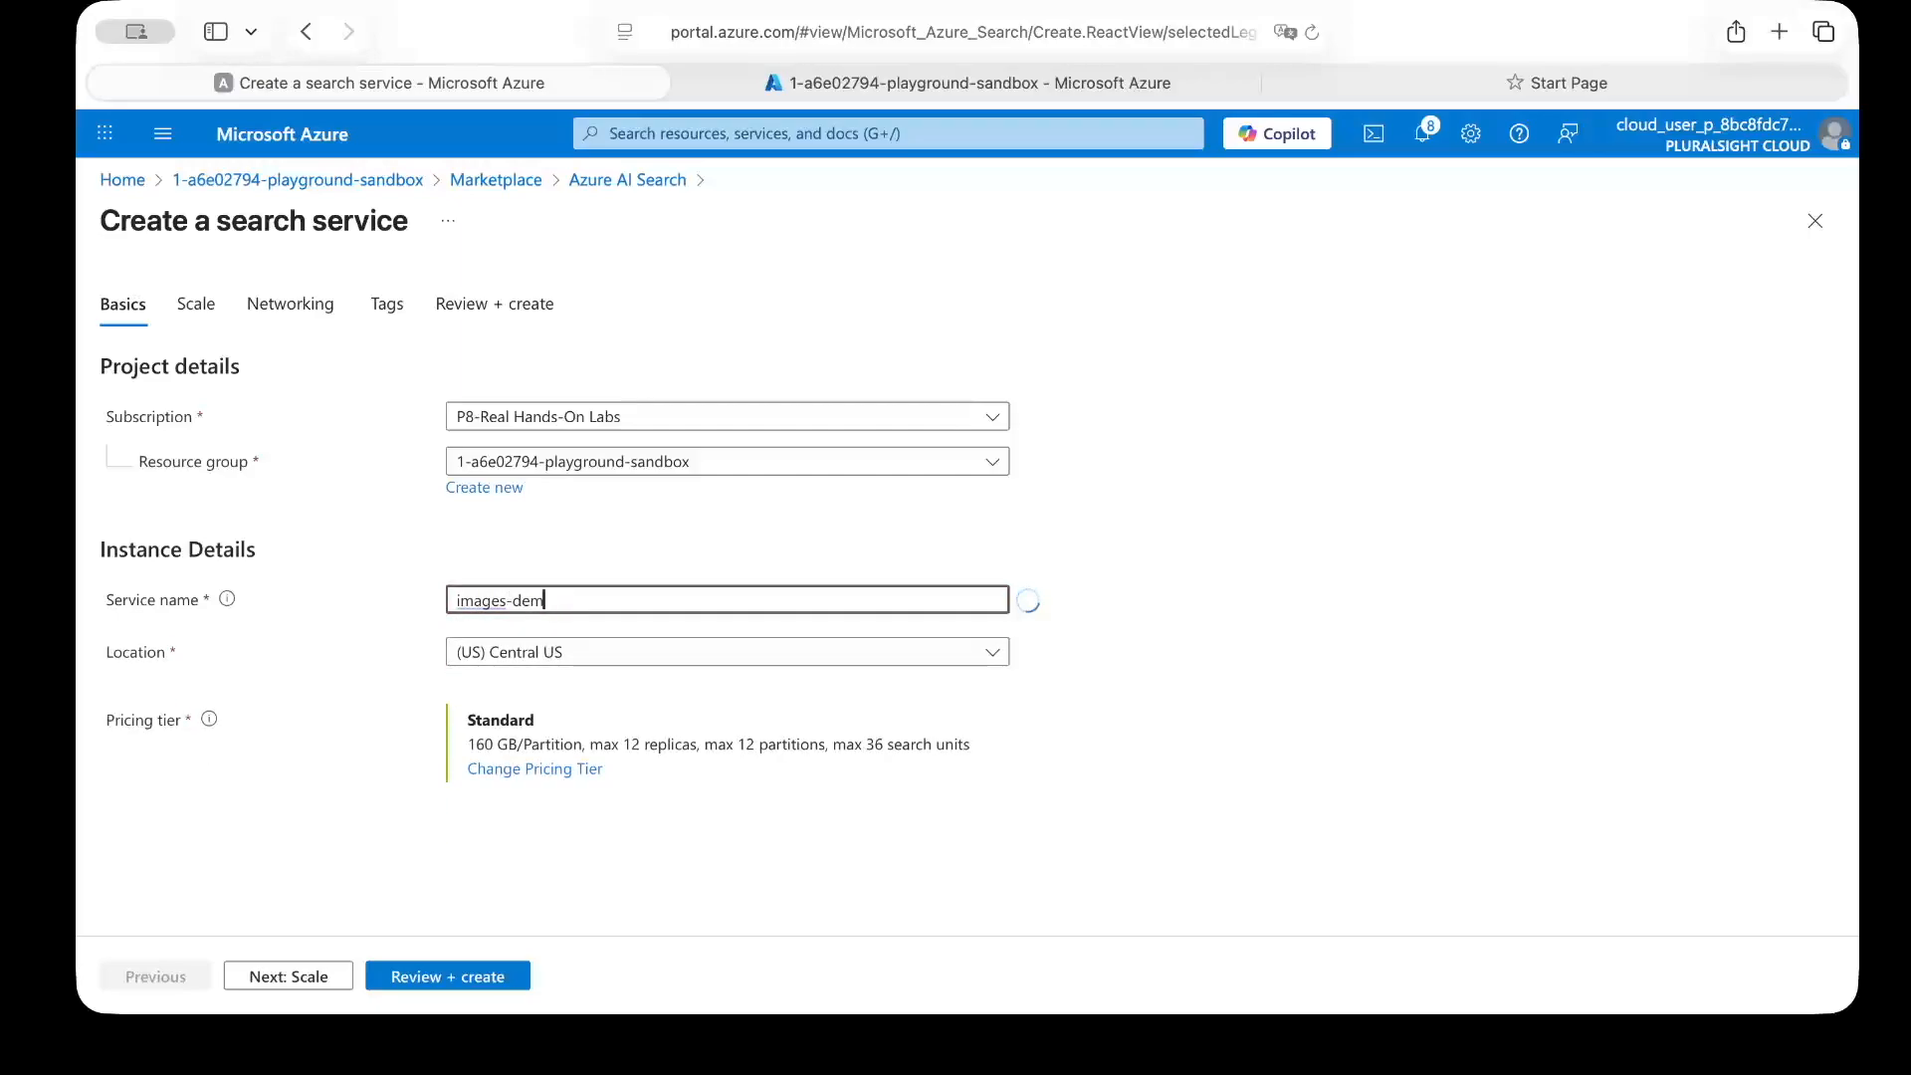
pyautogui.click(670, 733)
pyautogui.click(609, 654)
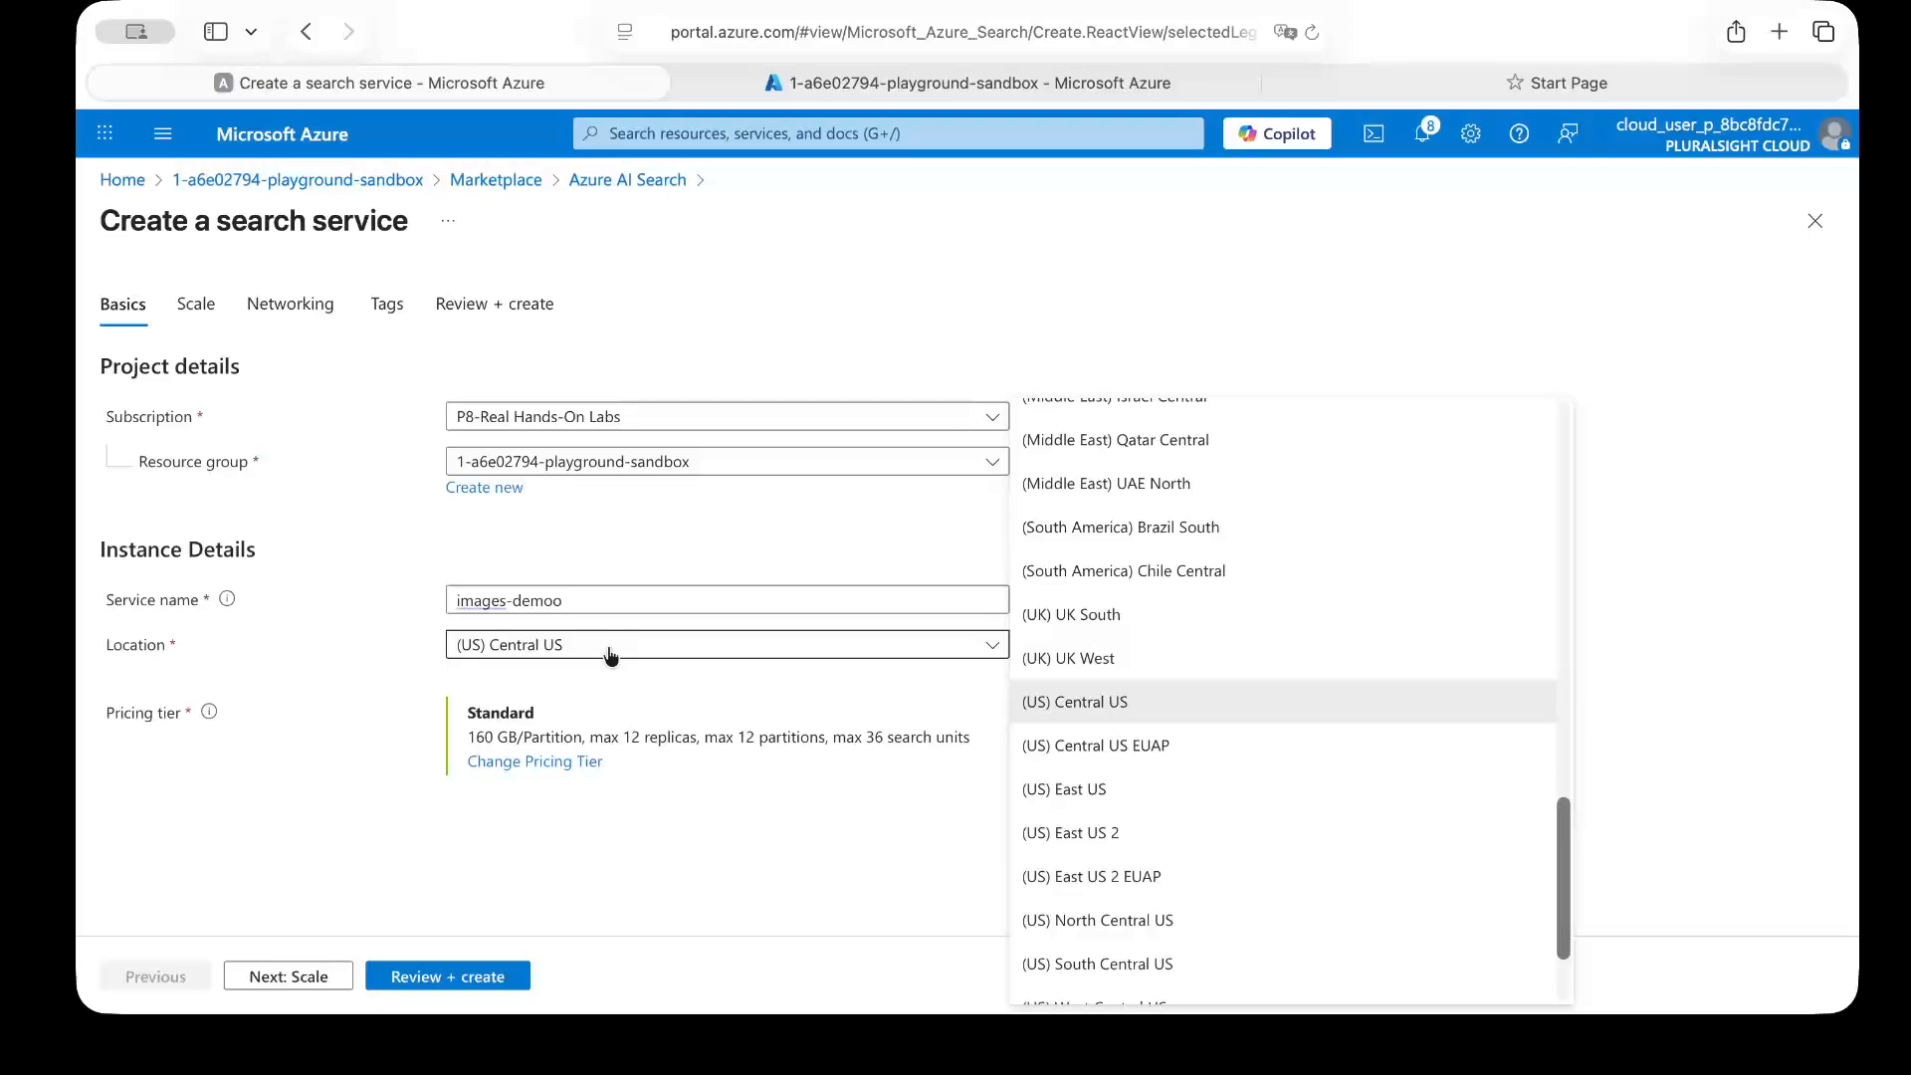
pyautogui.click(1035, 789)
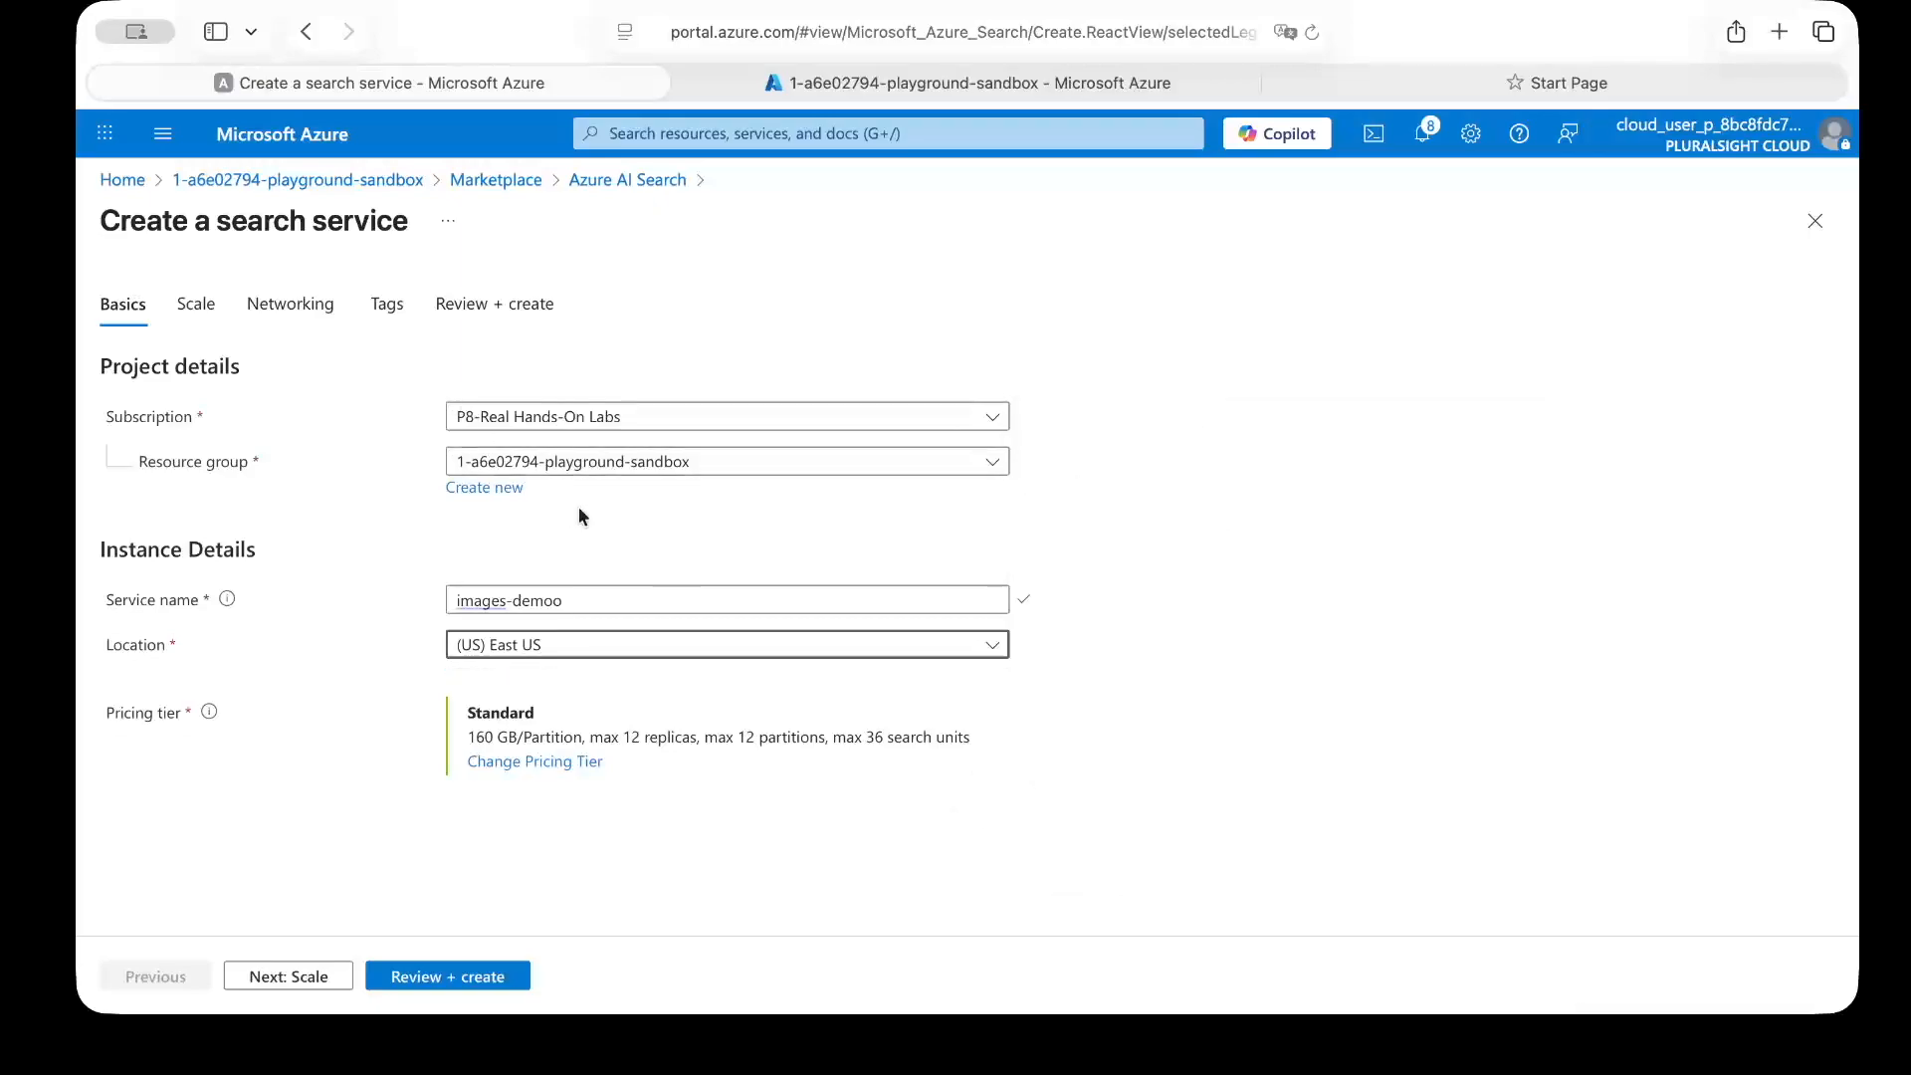
# Step: Choose the Basic pricing tier, then review and create the search service
pyautogui.click(557, 759)
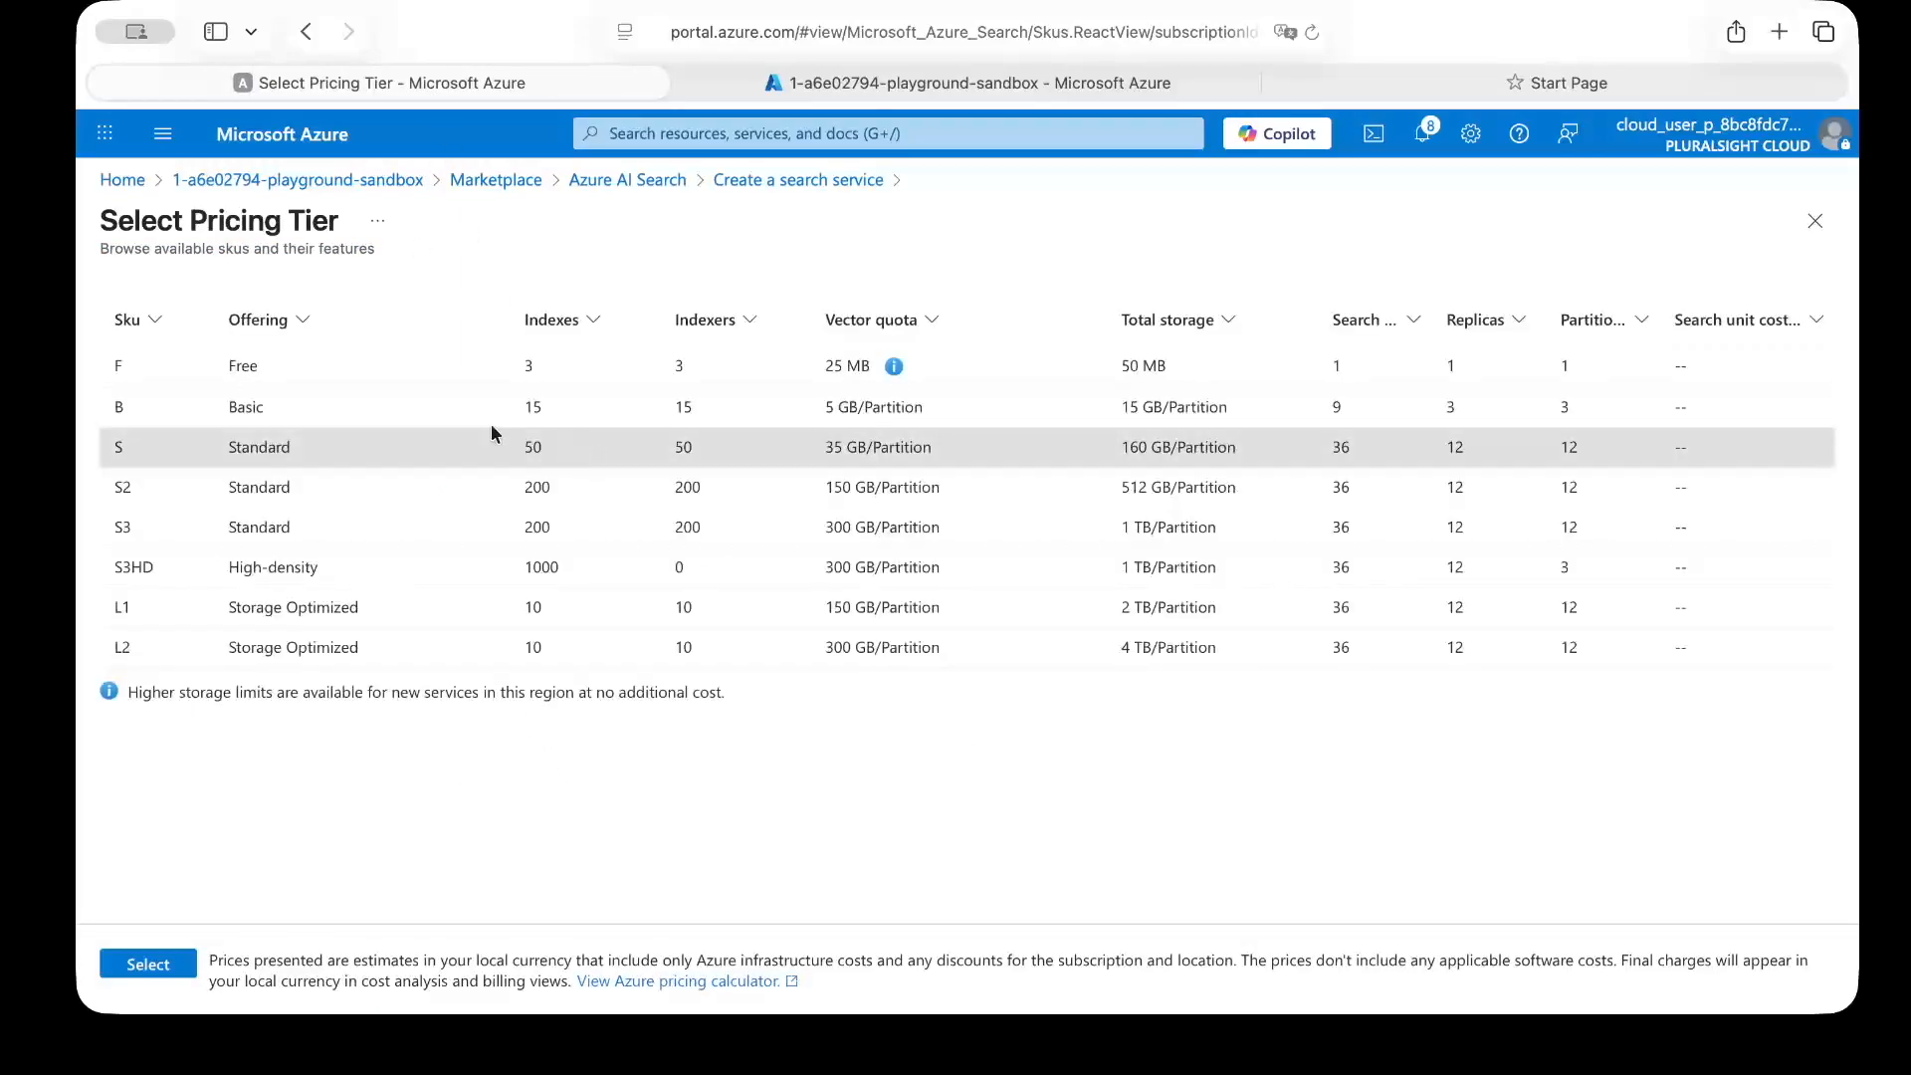
pyautogui.click(348, 416)
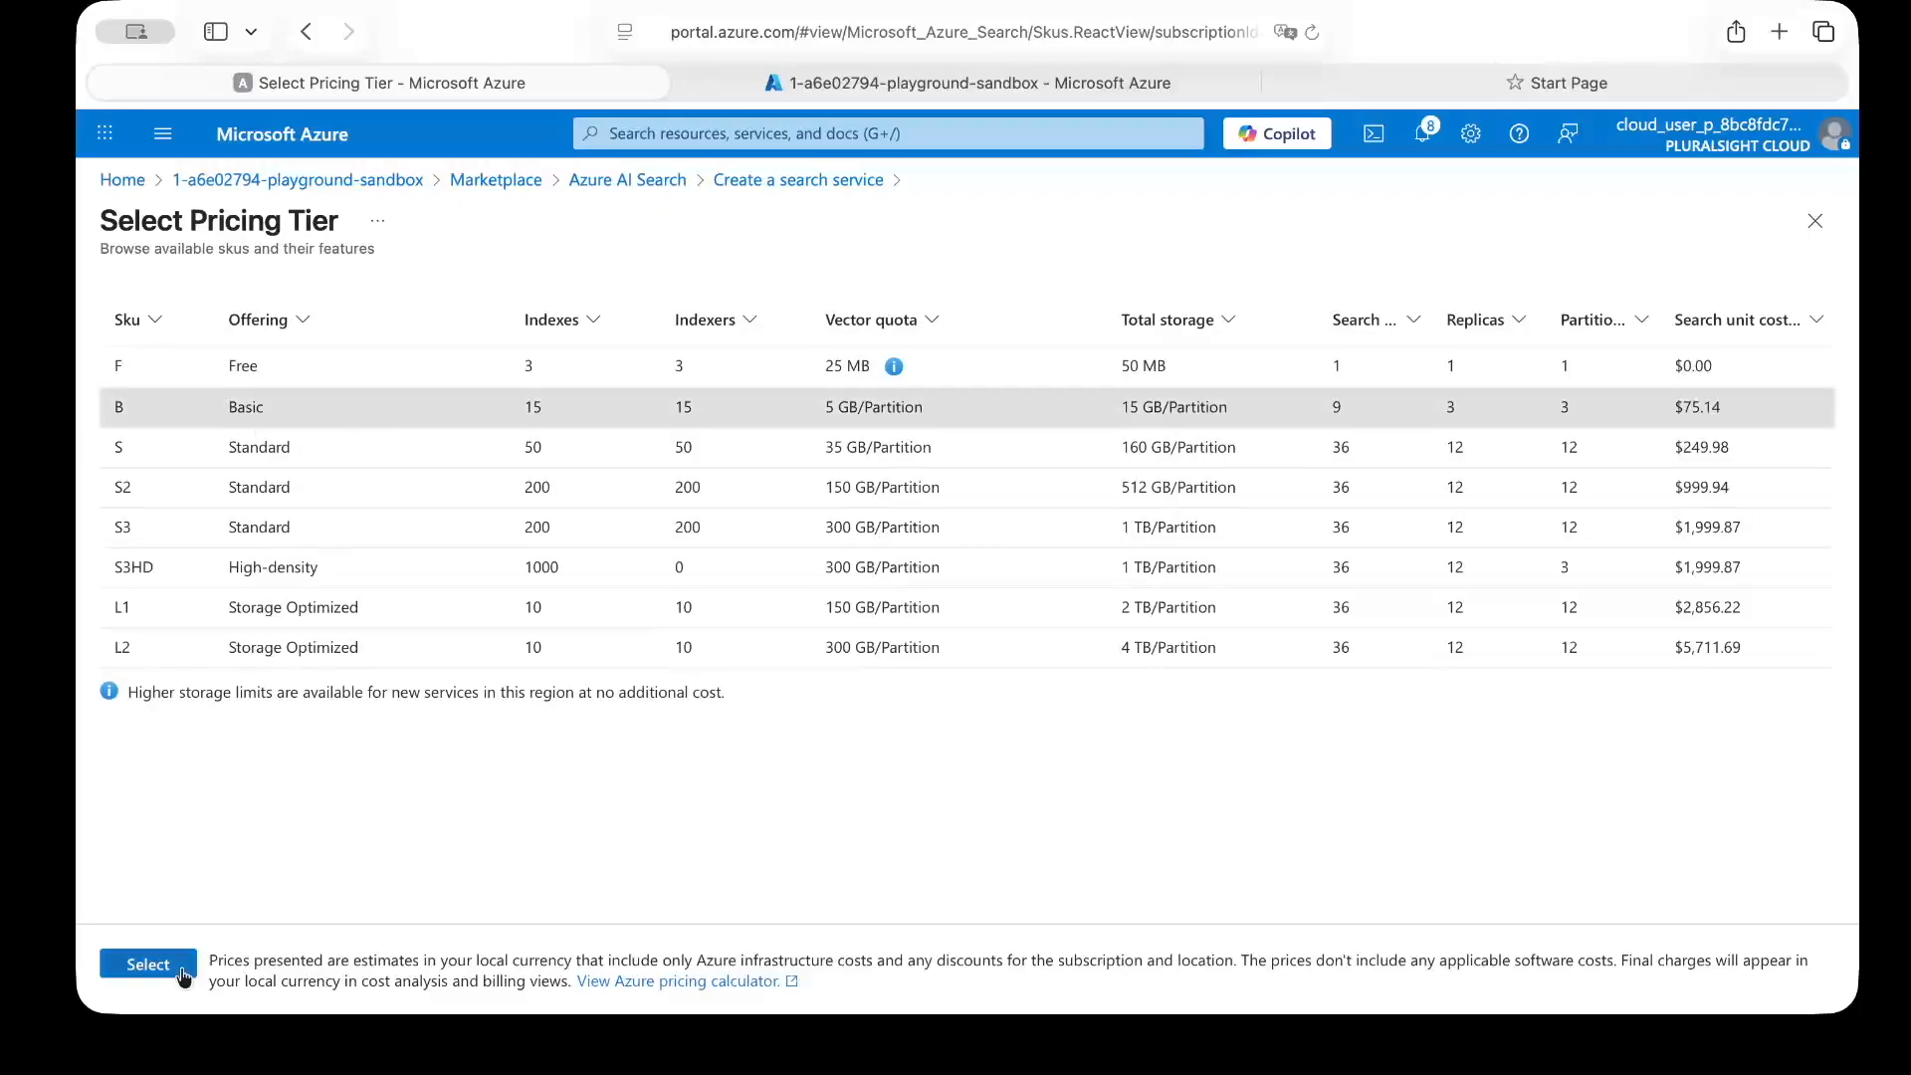
pyautogui.click(148, 964)
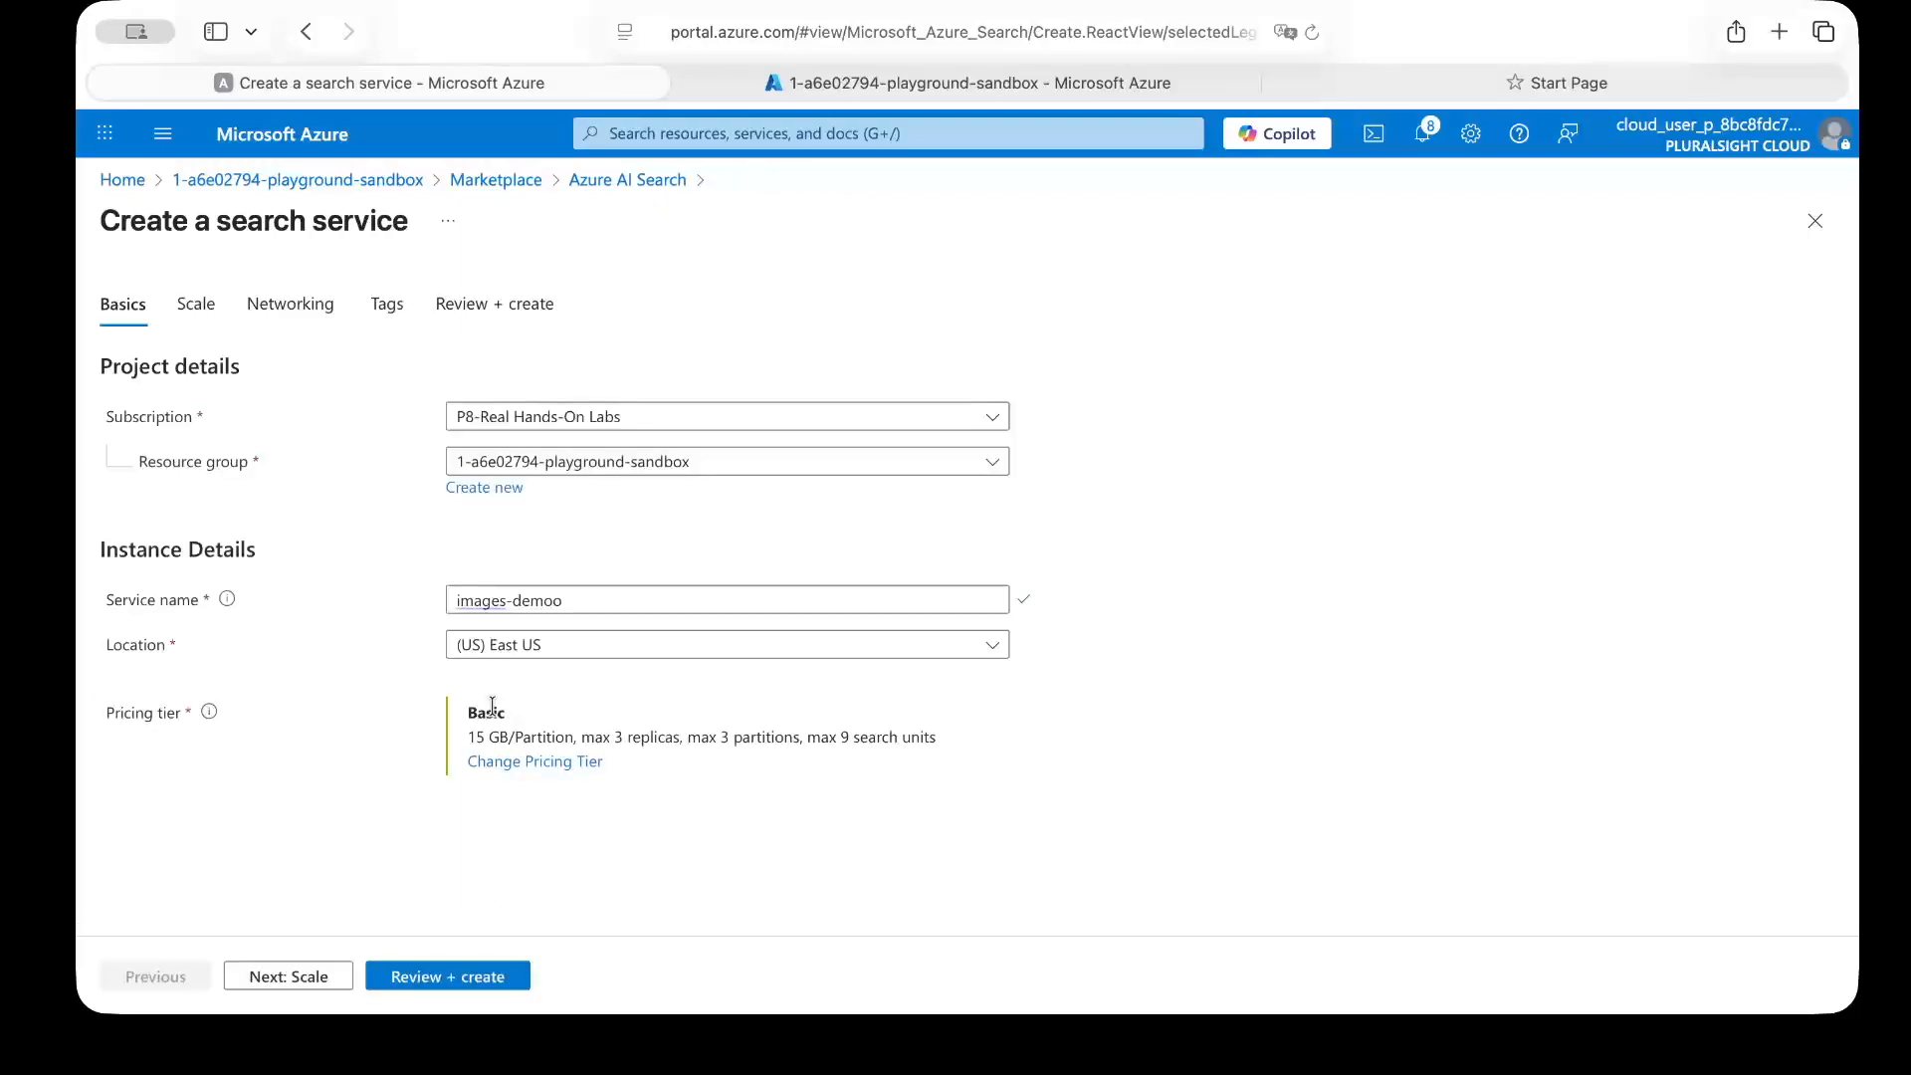
pyautogui.click(470, 978)
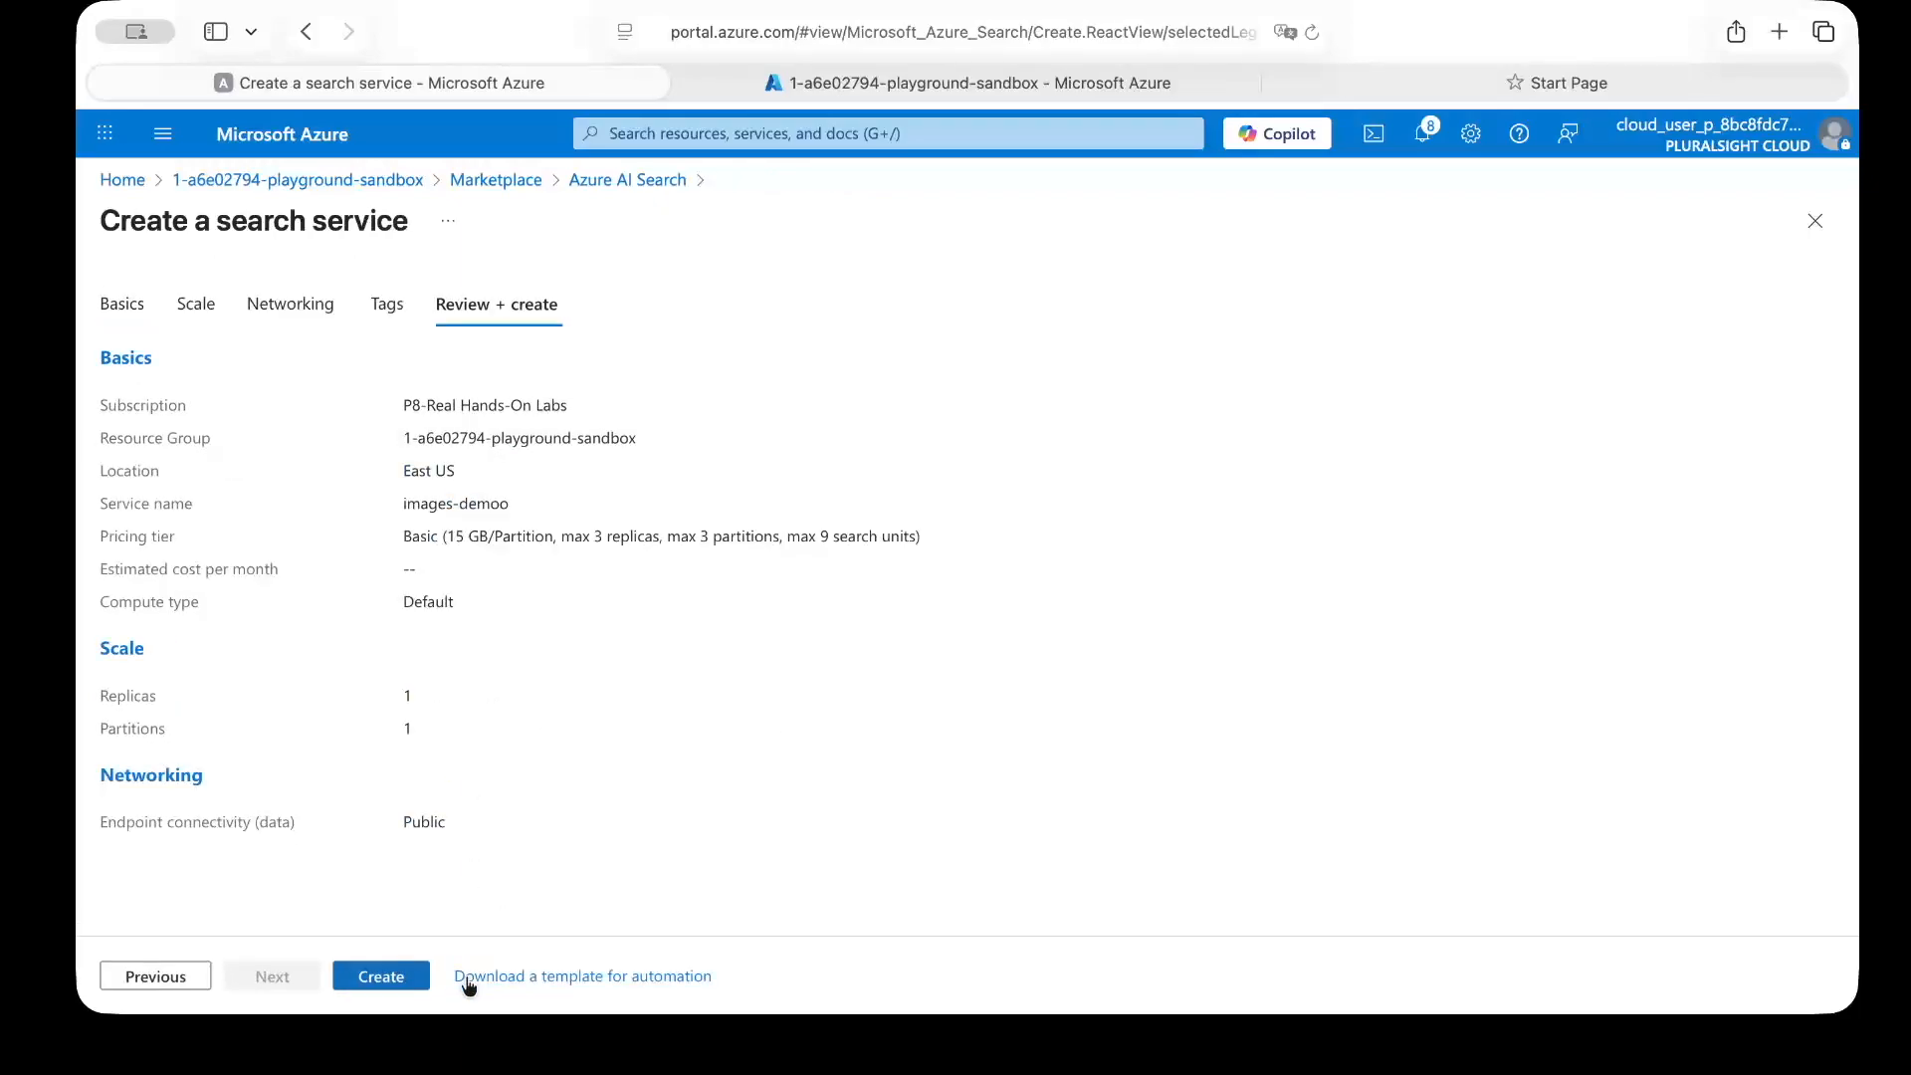
pyautogui.click(387, 976)
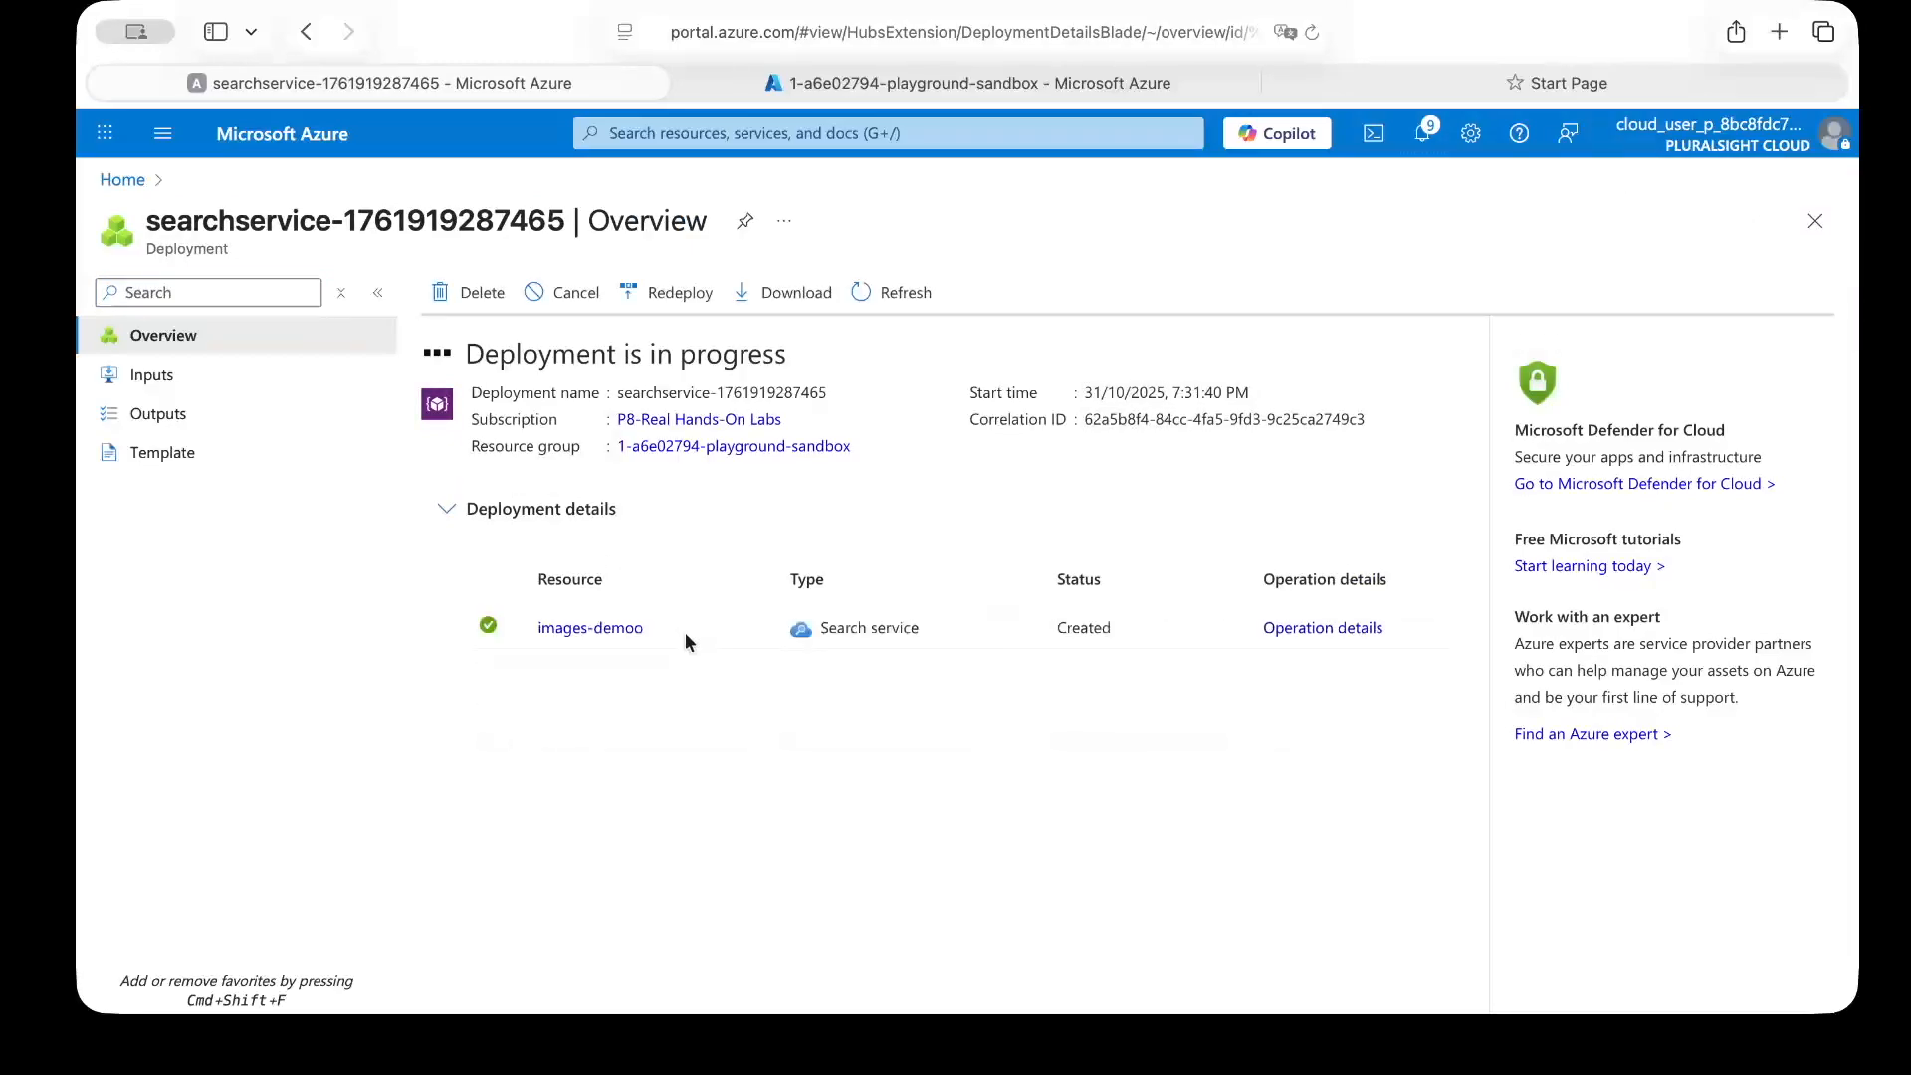
# Step: Open the containerforimages container in the sagforimages storage account
pyautogui.click(127, 183)
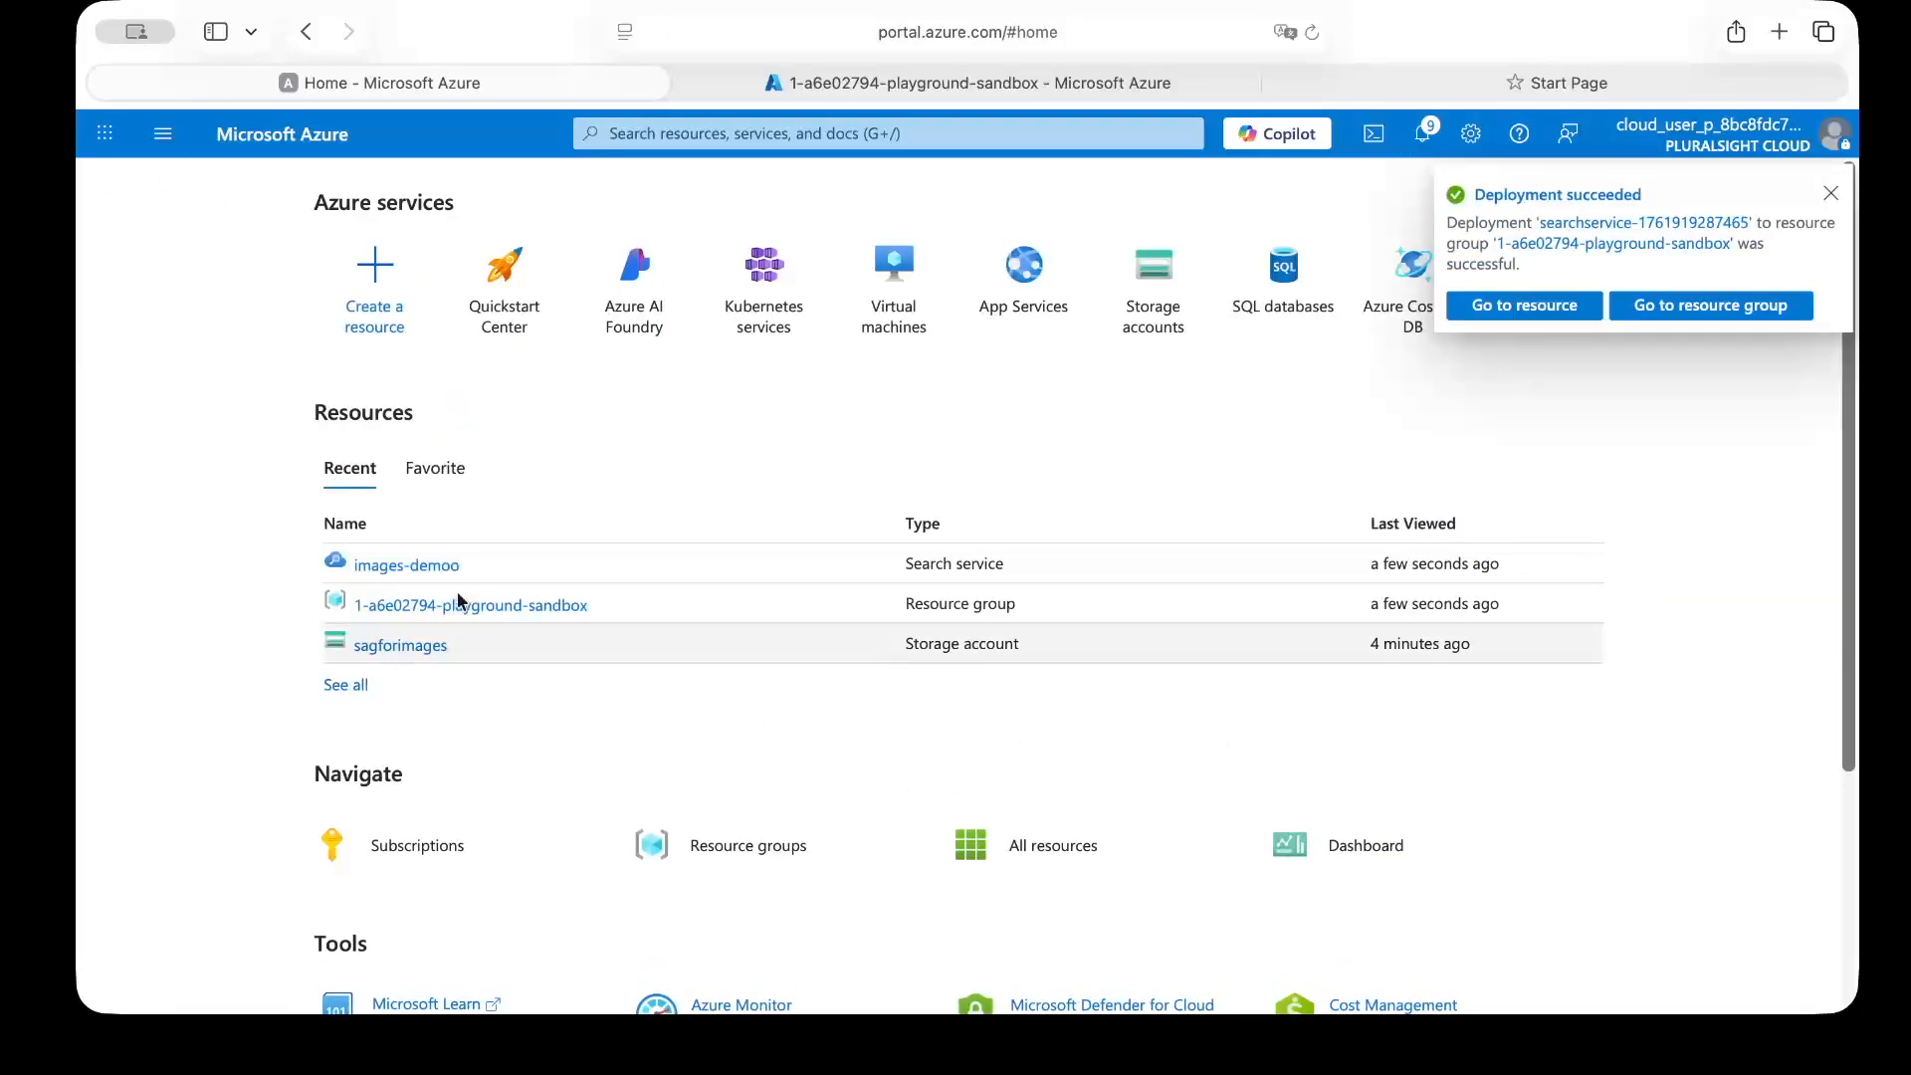
pyautogui.click(421, 642)
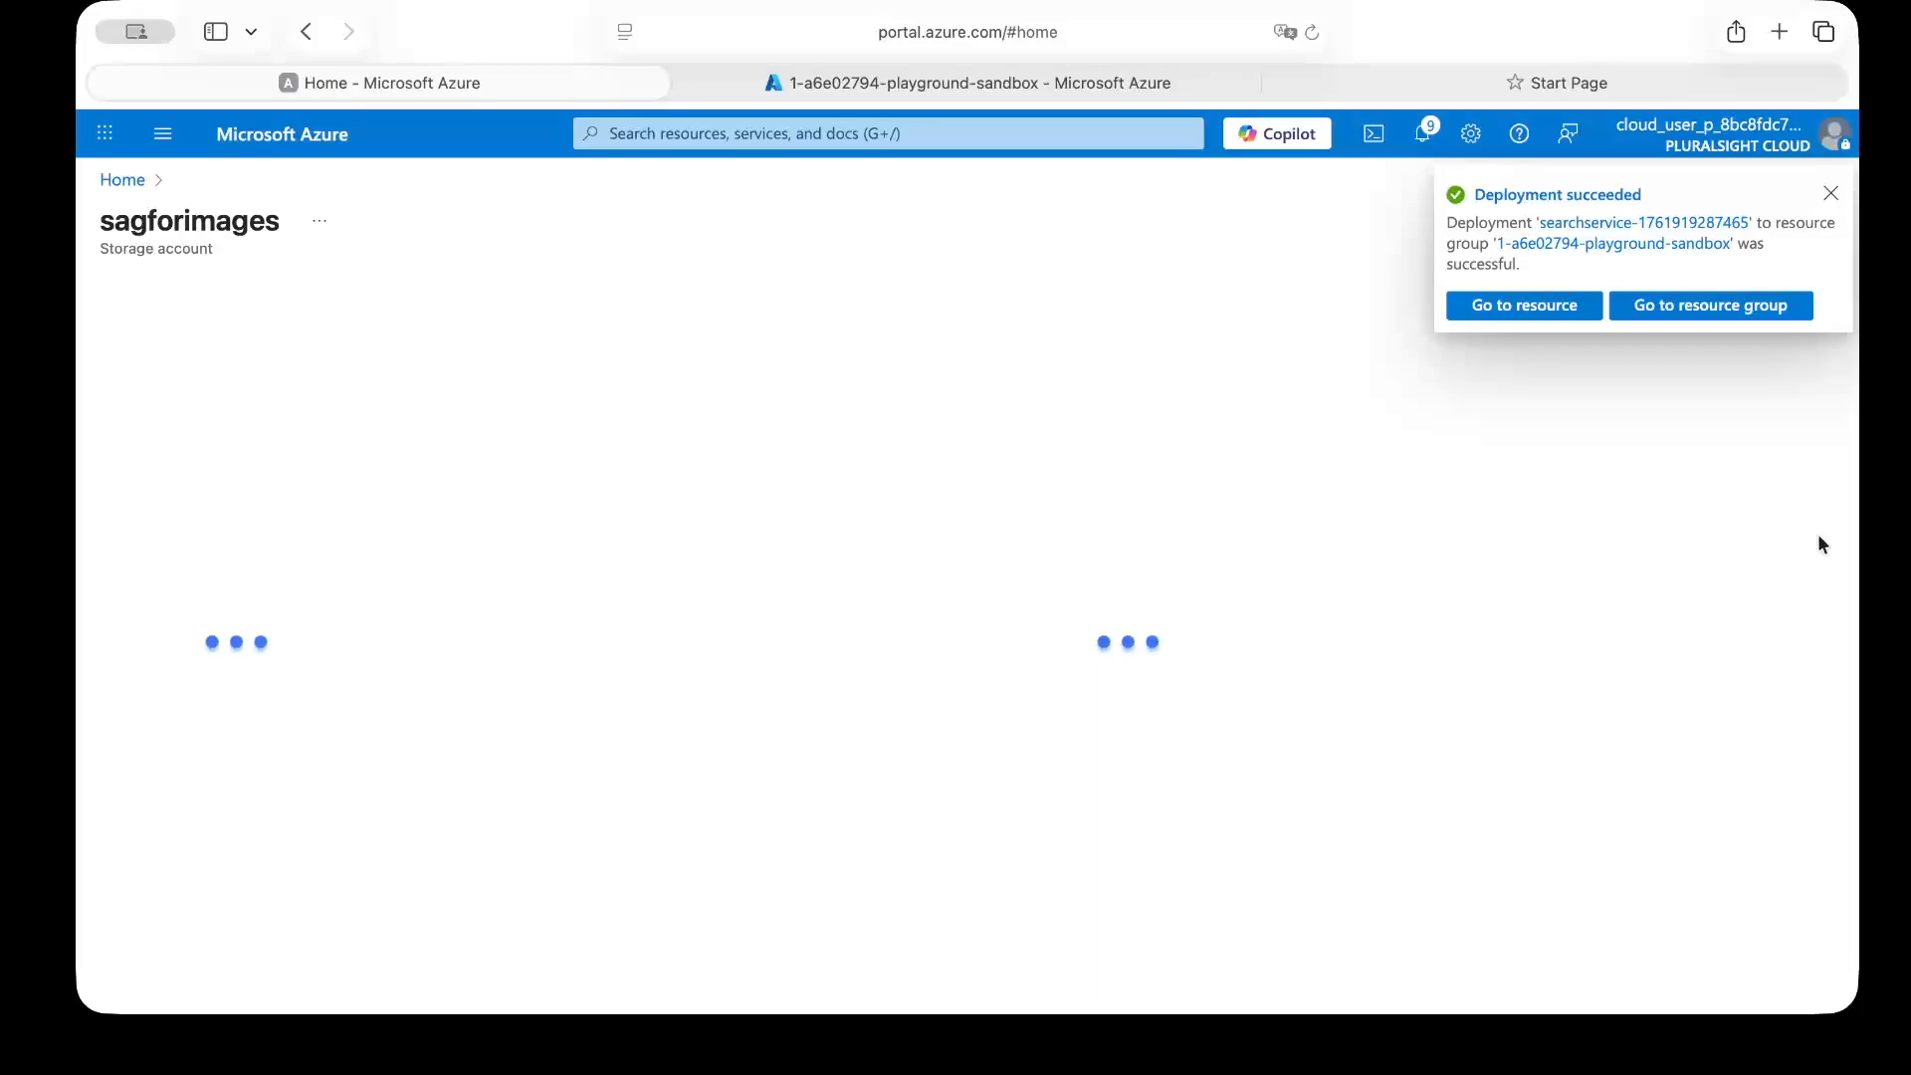
pyautogui.click(1832, 195)
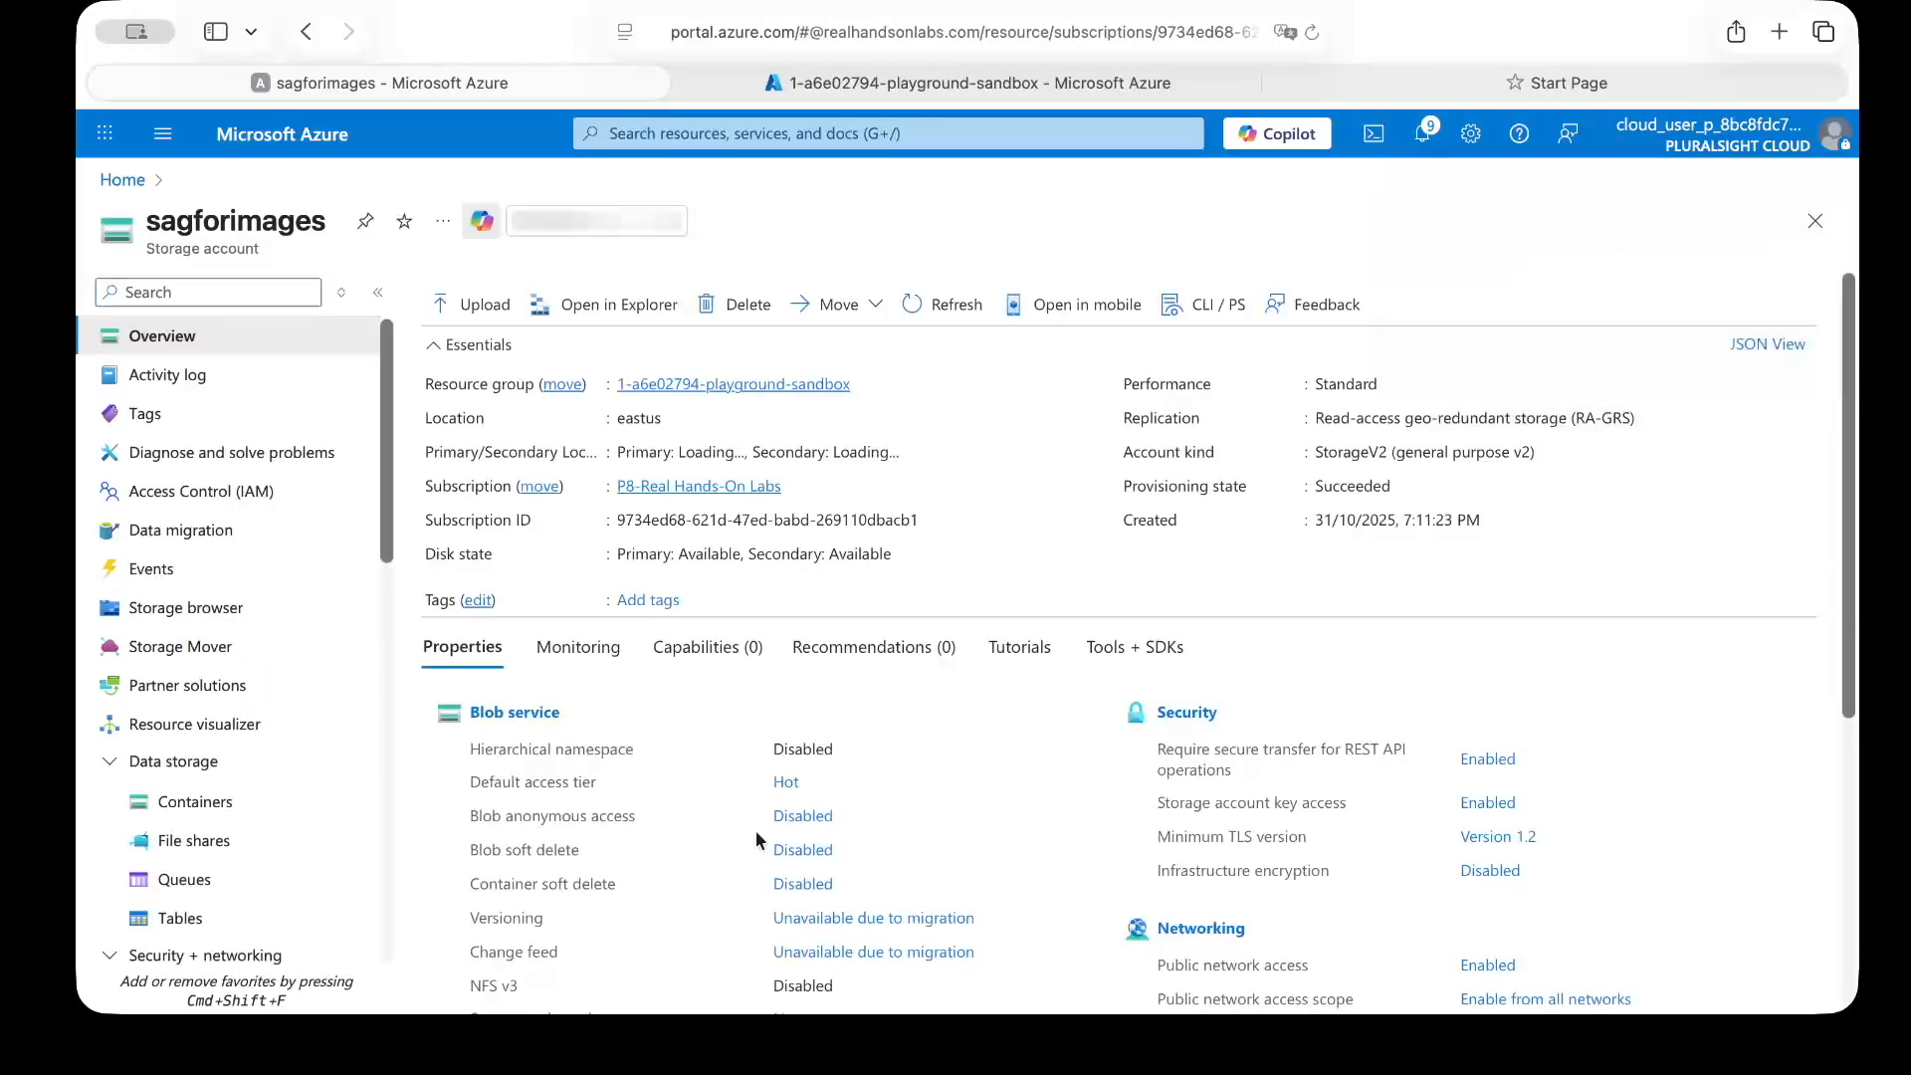
pyautogui.click(171, 807)
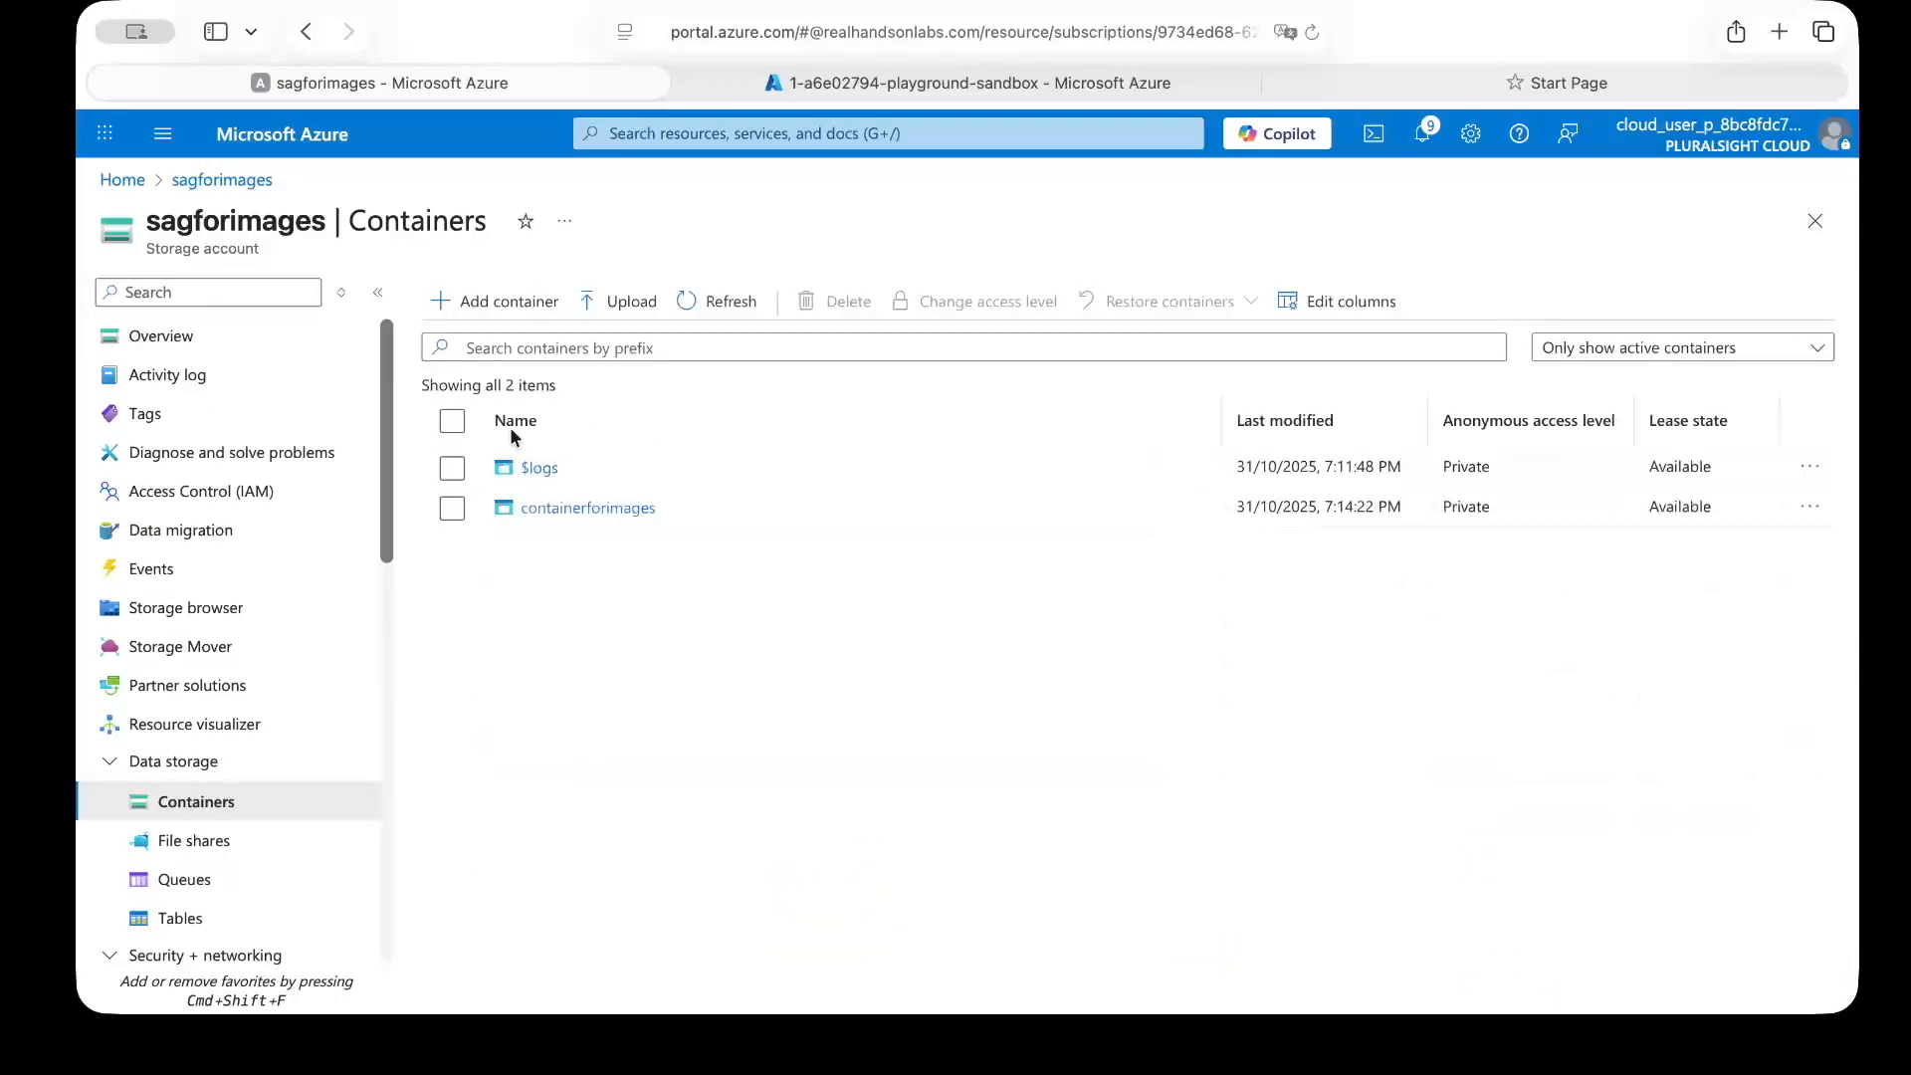
pyautogui.click(587, 508)
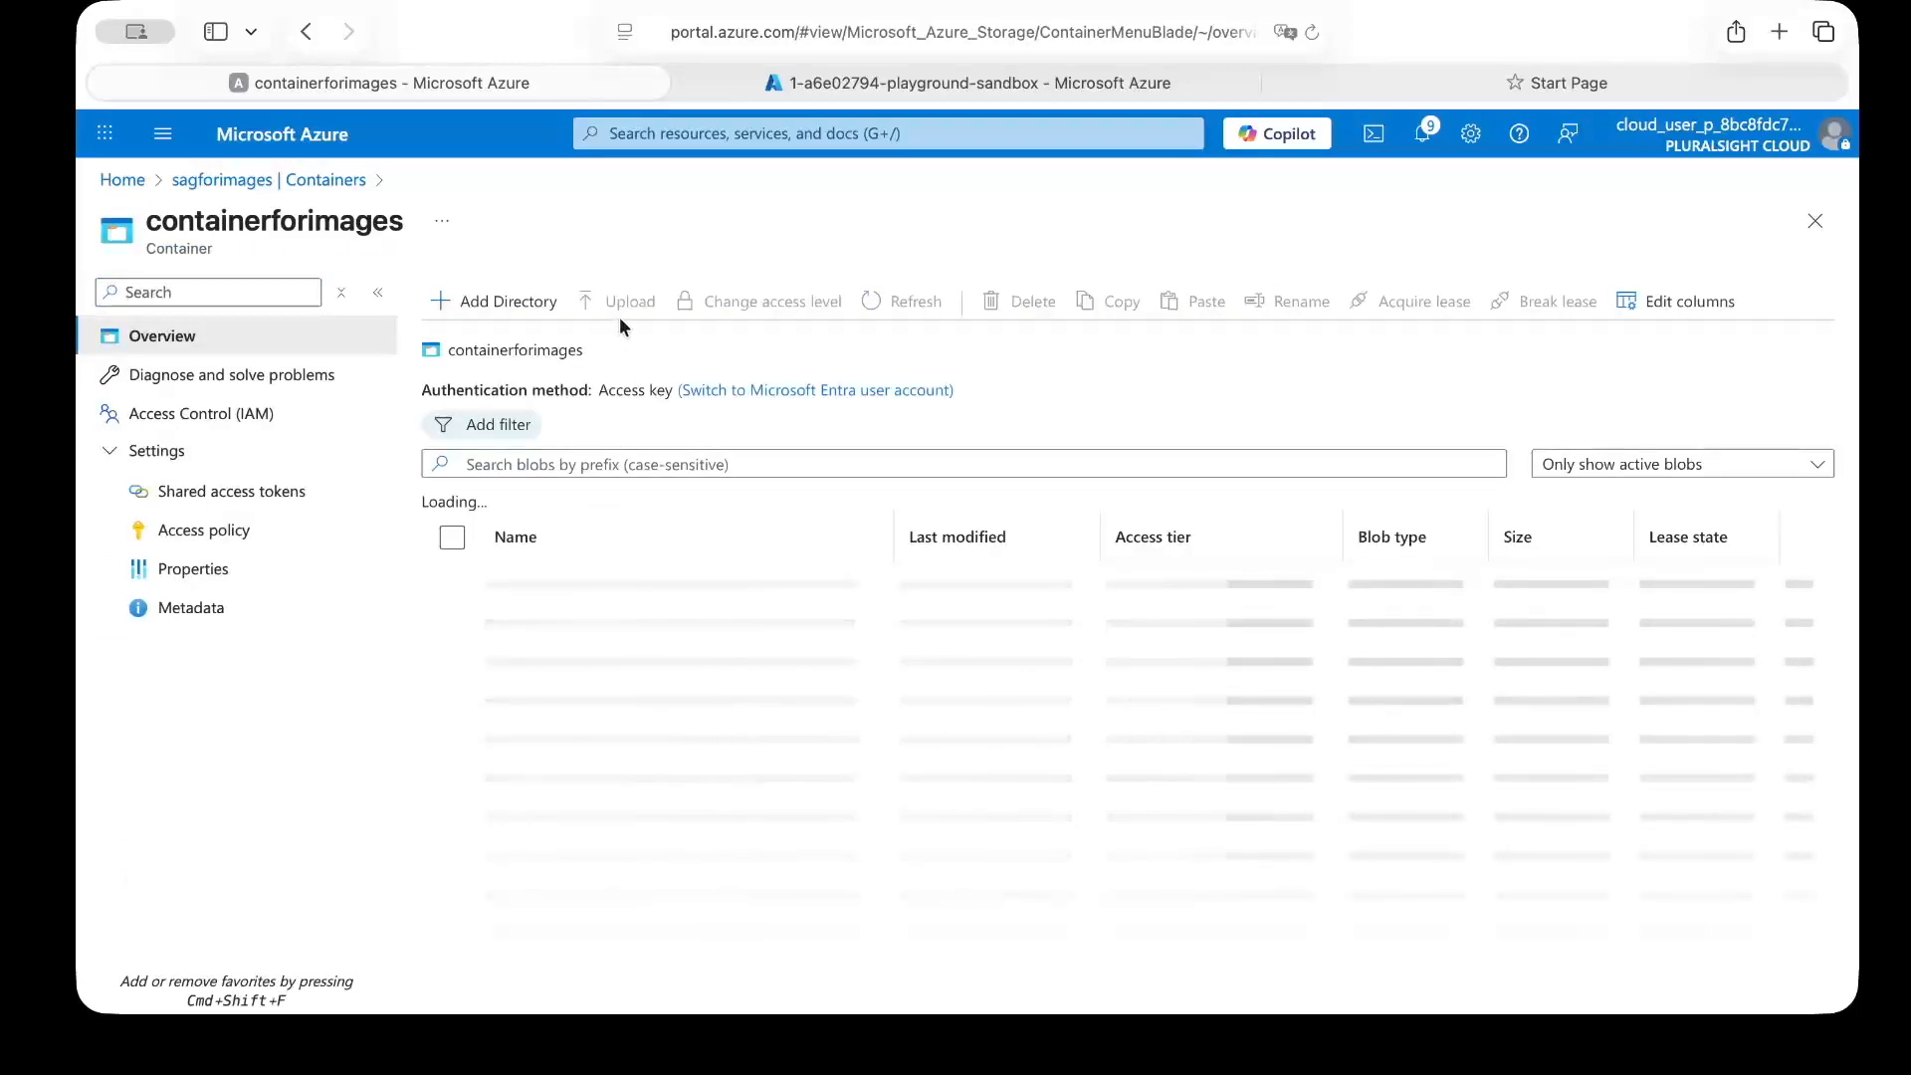
# Step: Upload the three FB_IMG JPG files from the images folder to the containerforimages container
pyautogui.click(634, 306)
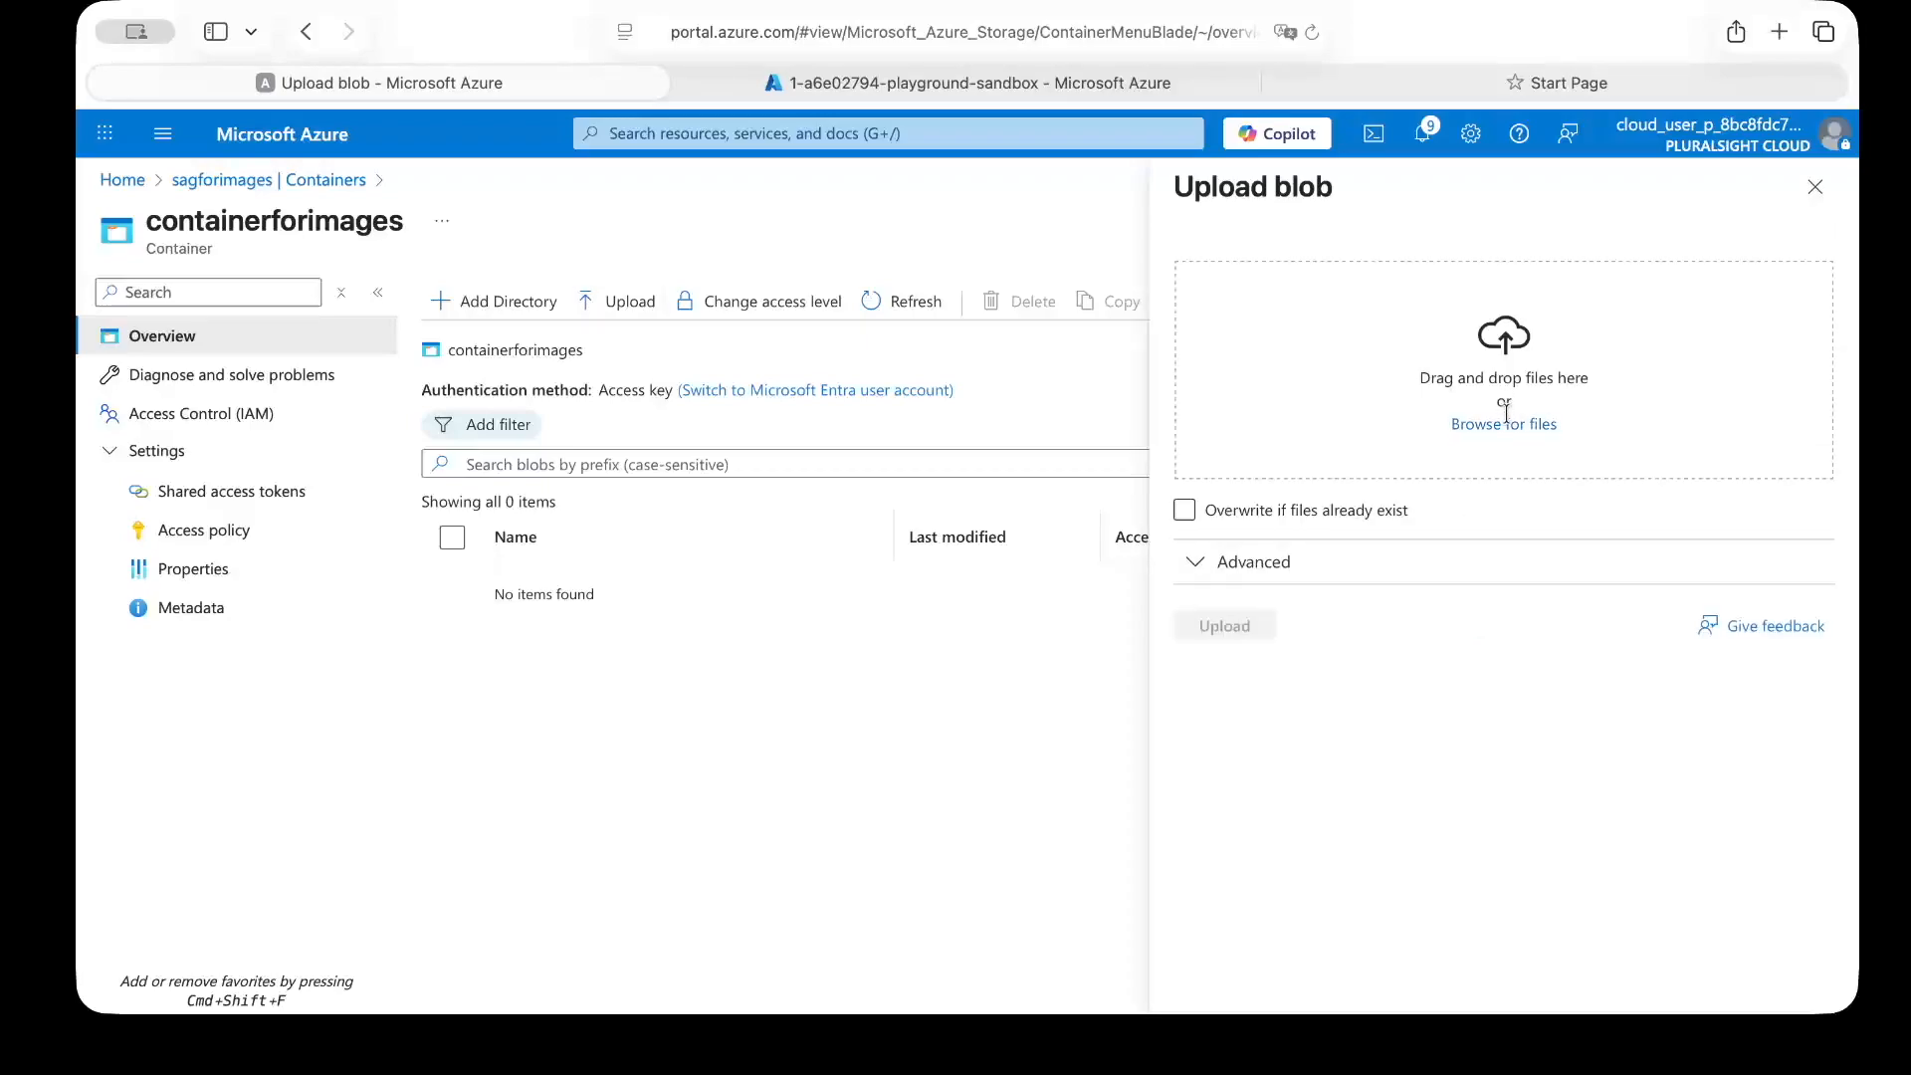
pyautogui.click(1511, 425)
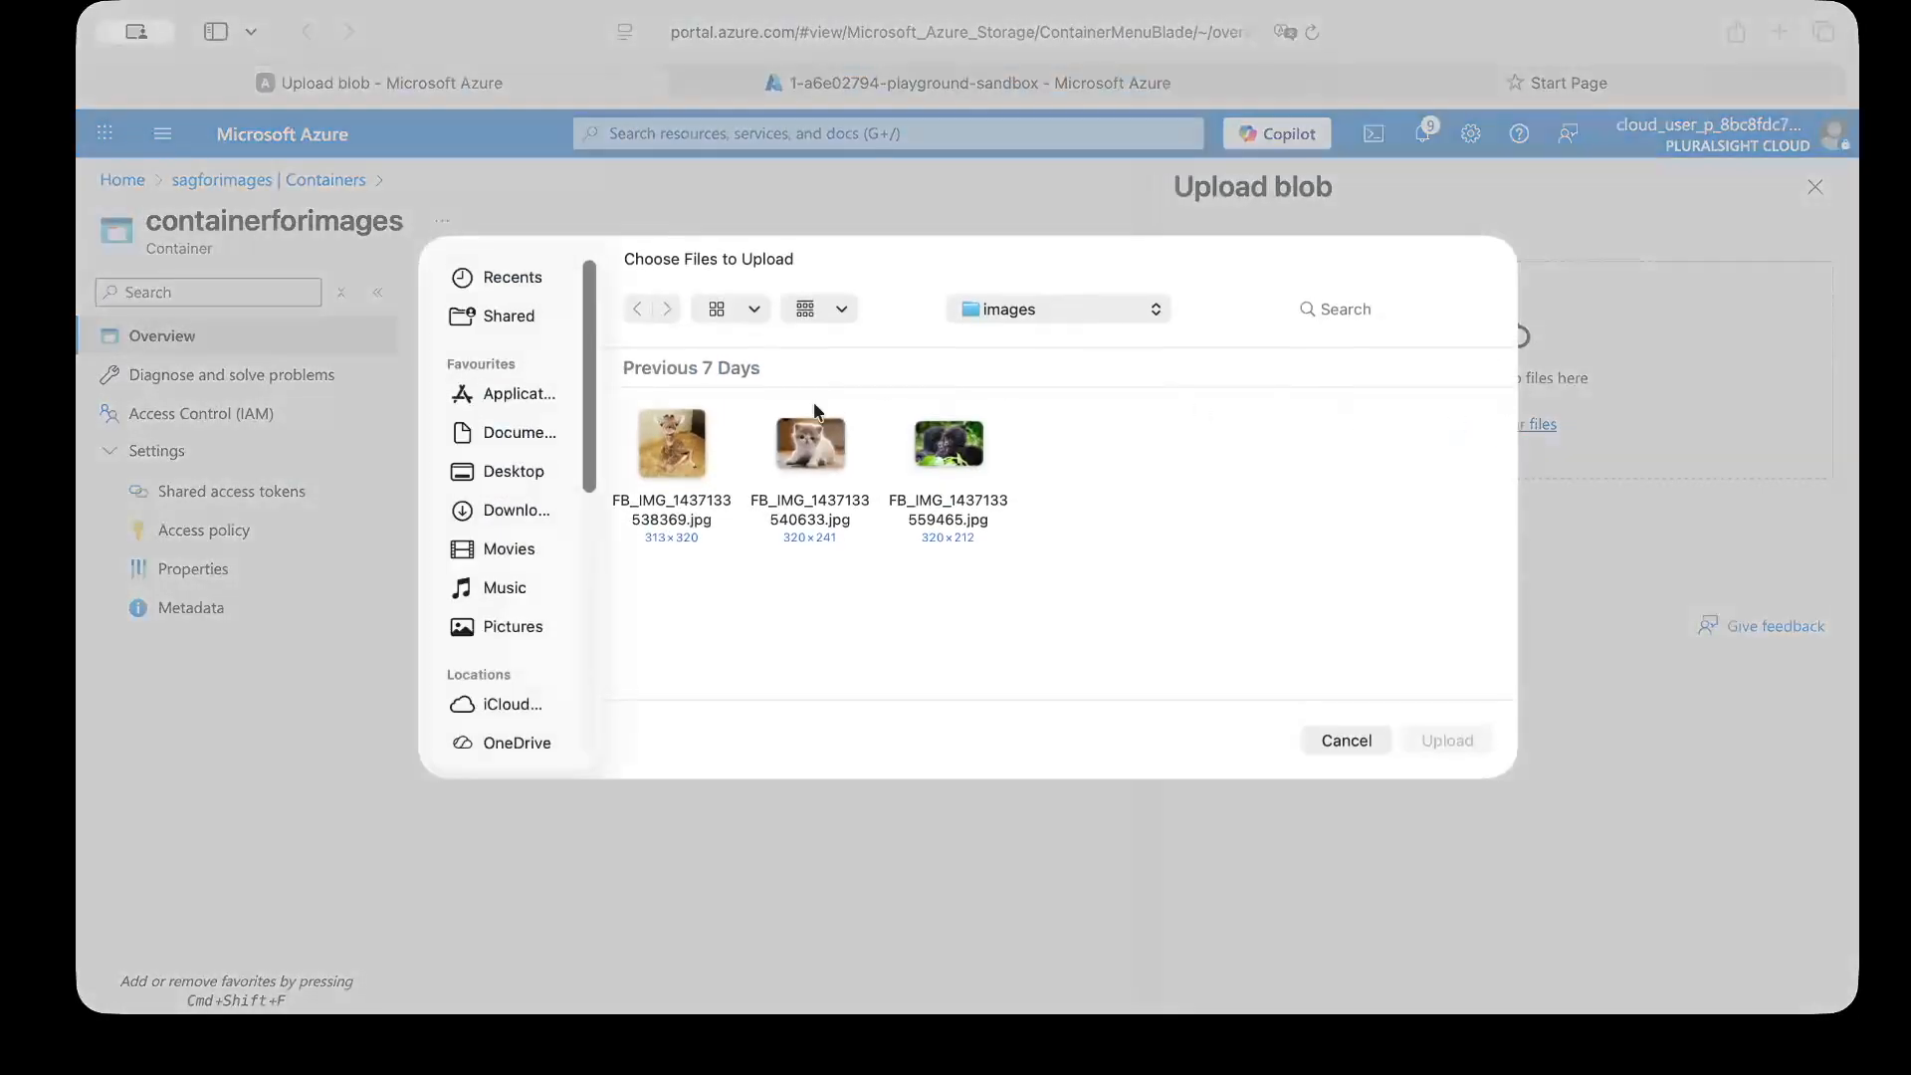
pyautogui.moveTo(1197, 645); pyautogui.dragTo(675, 430)
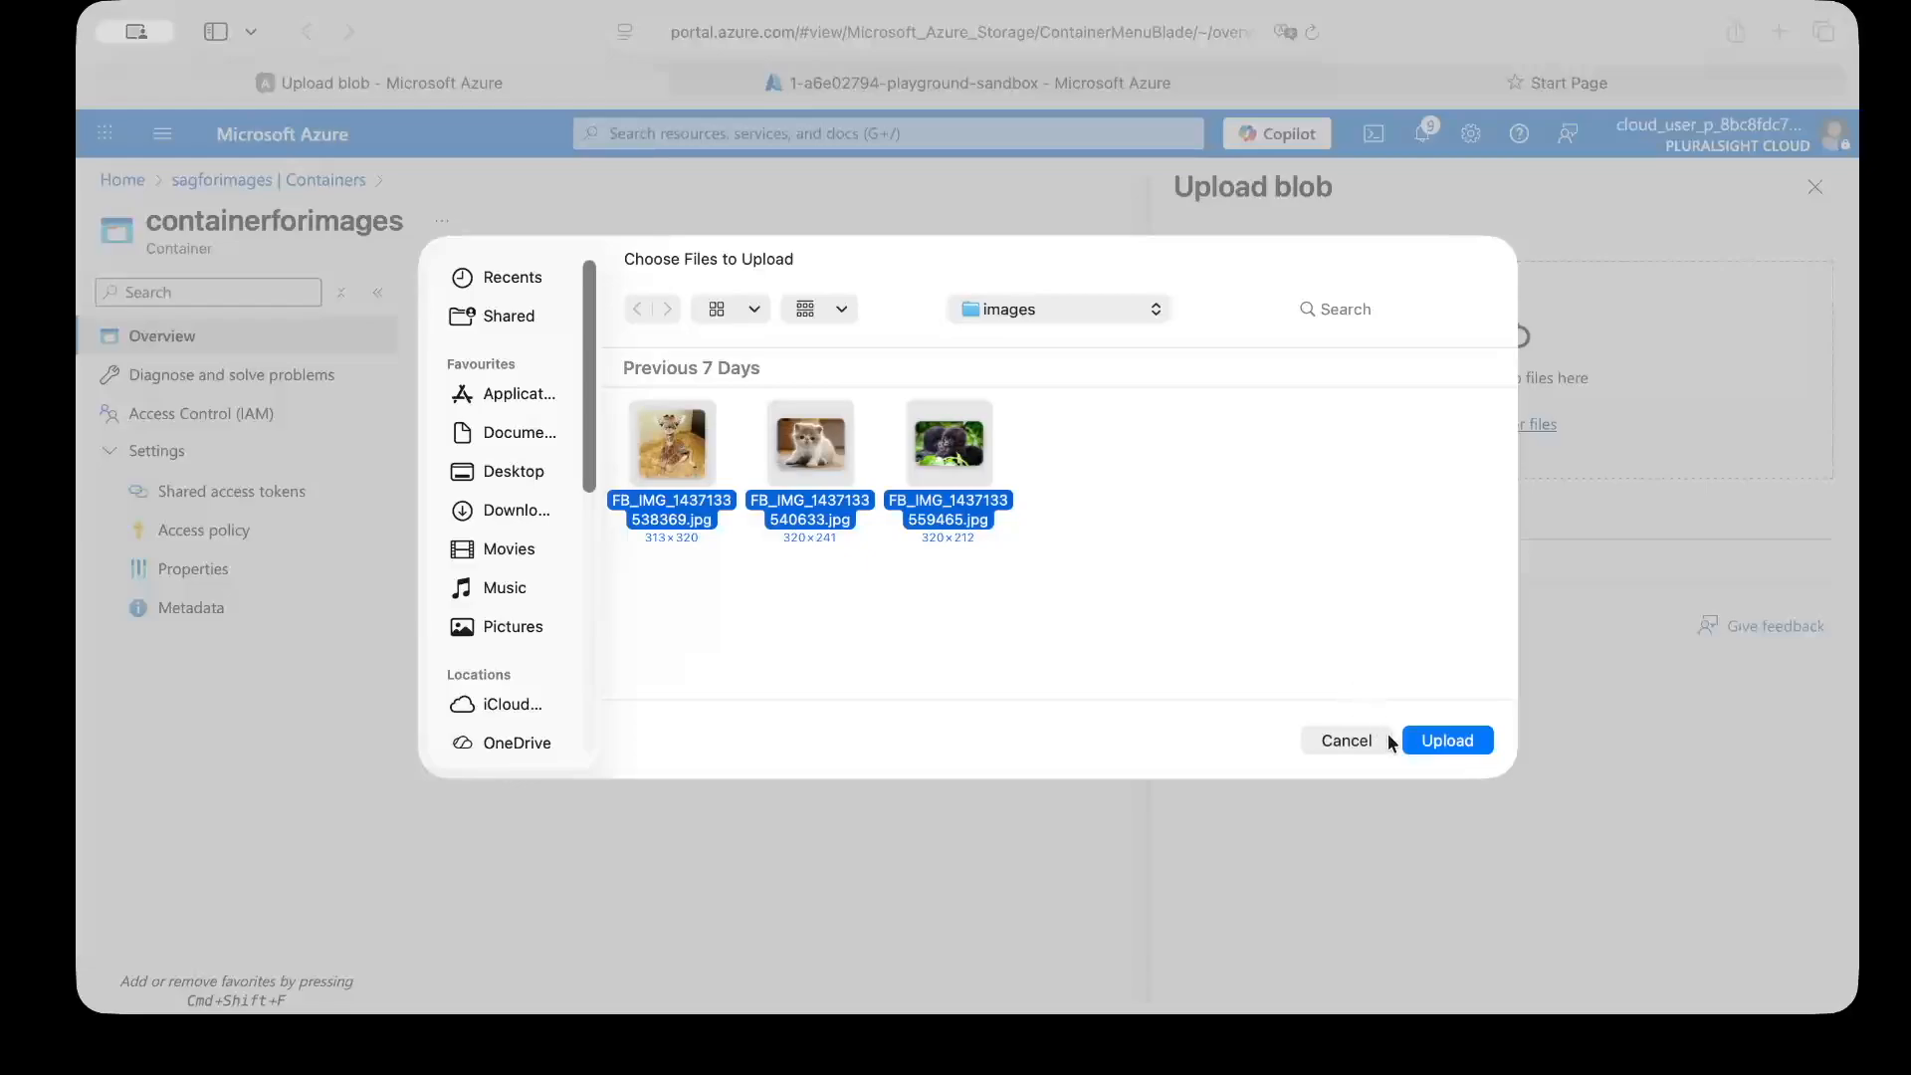
pyautogui.click(1413, 737)
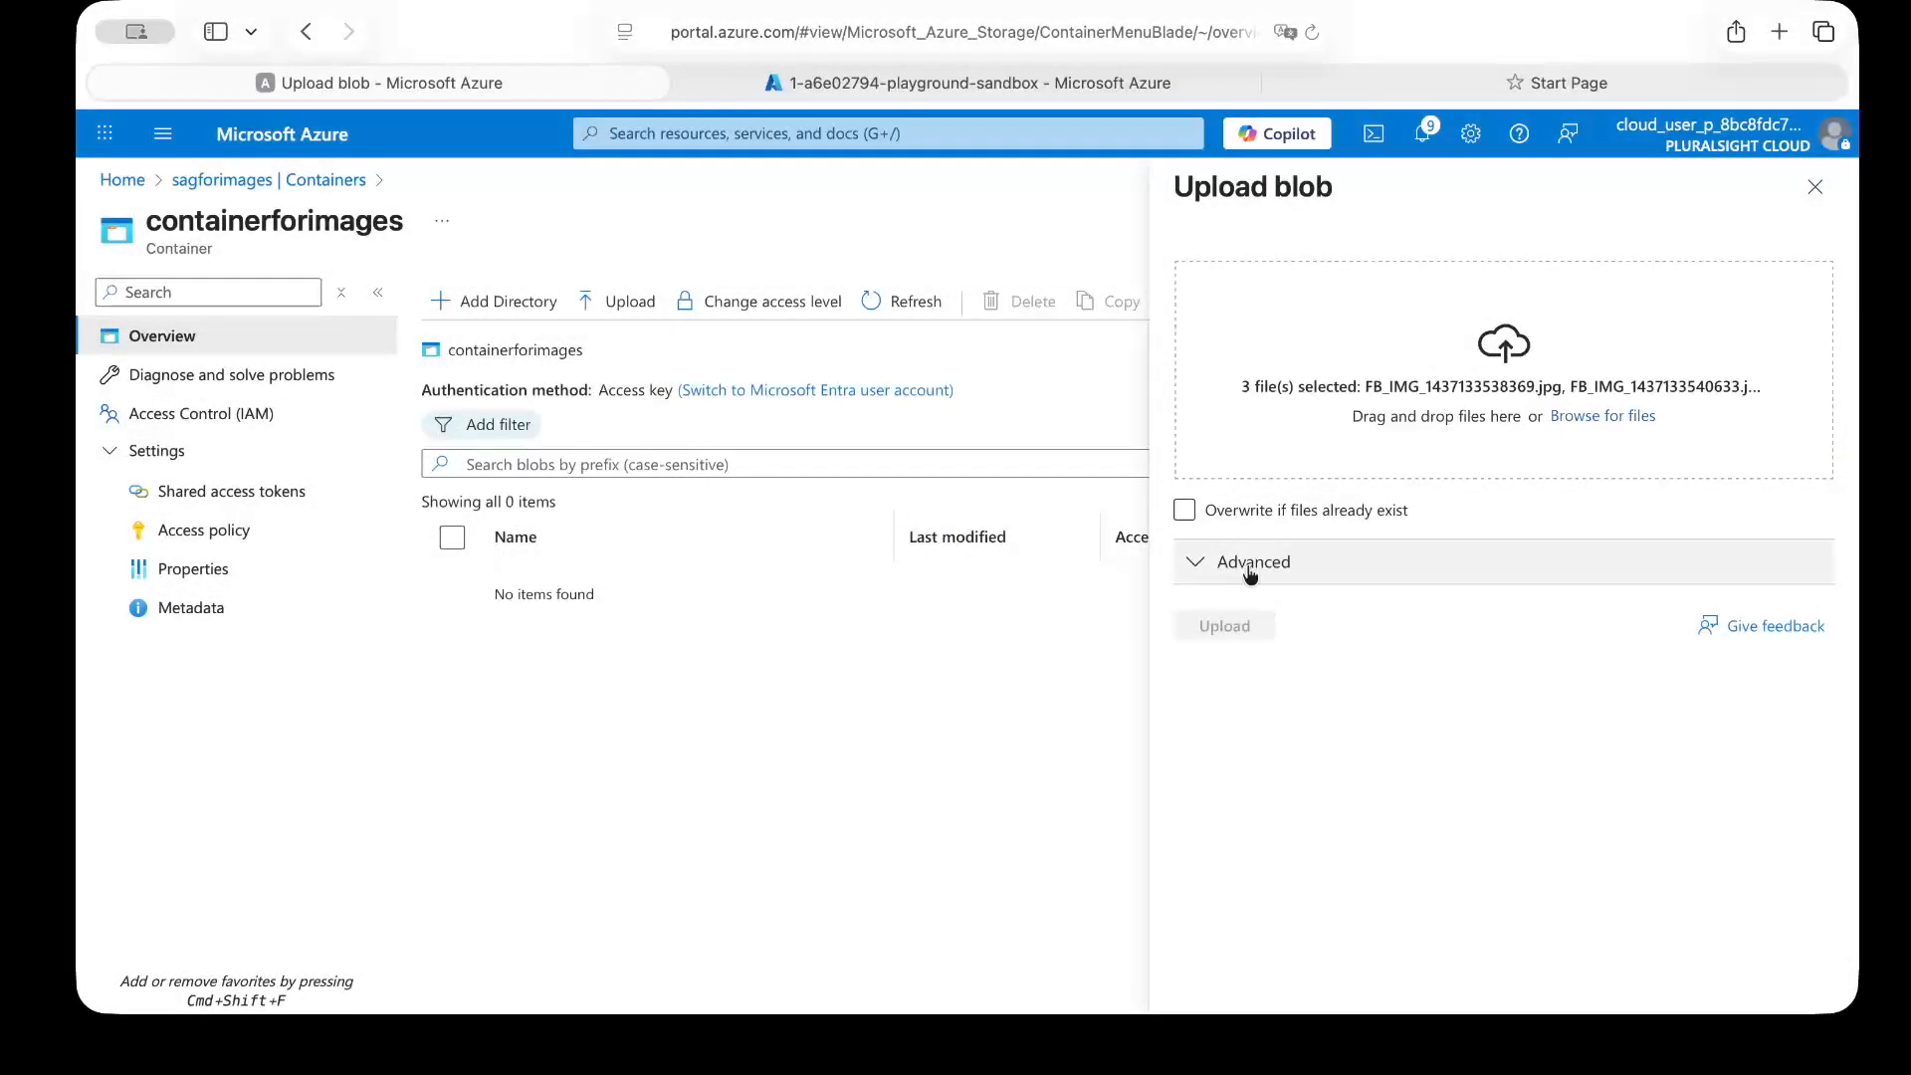
pyautogui.click(1221, 624)
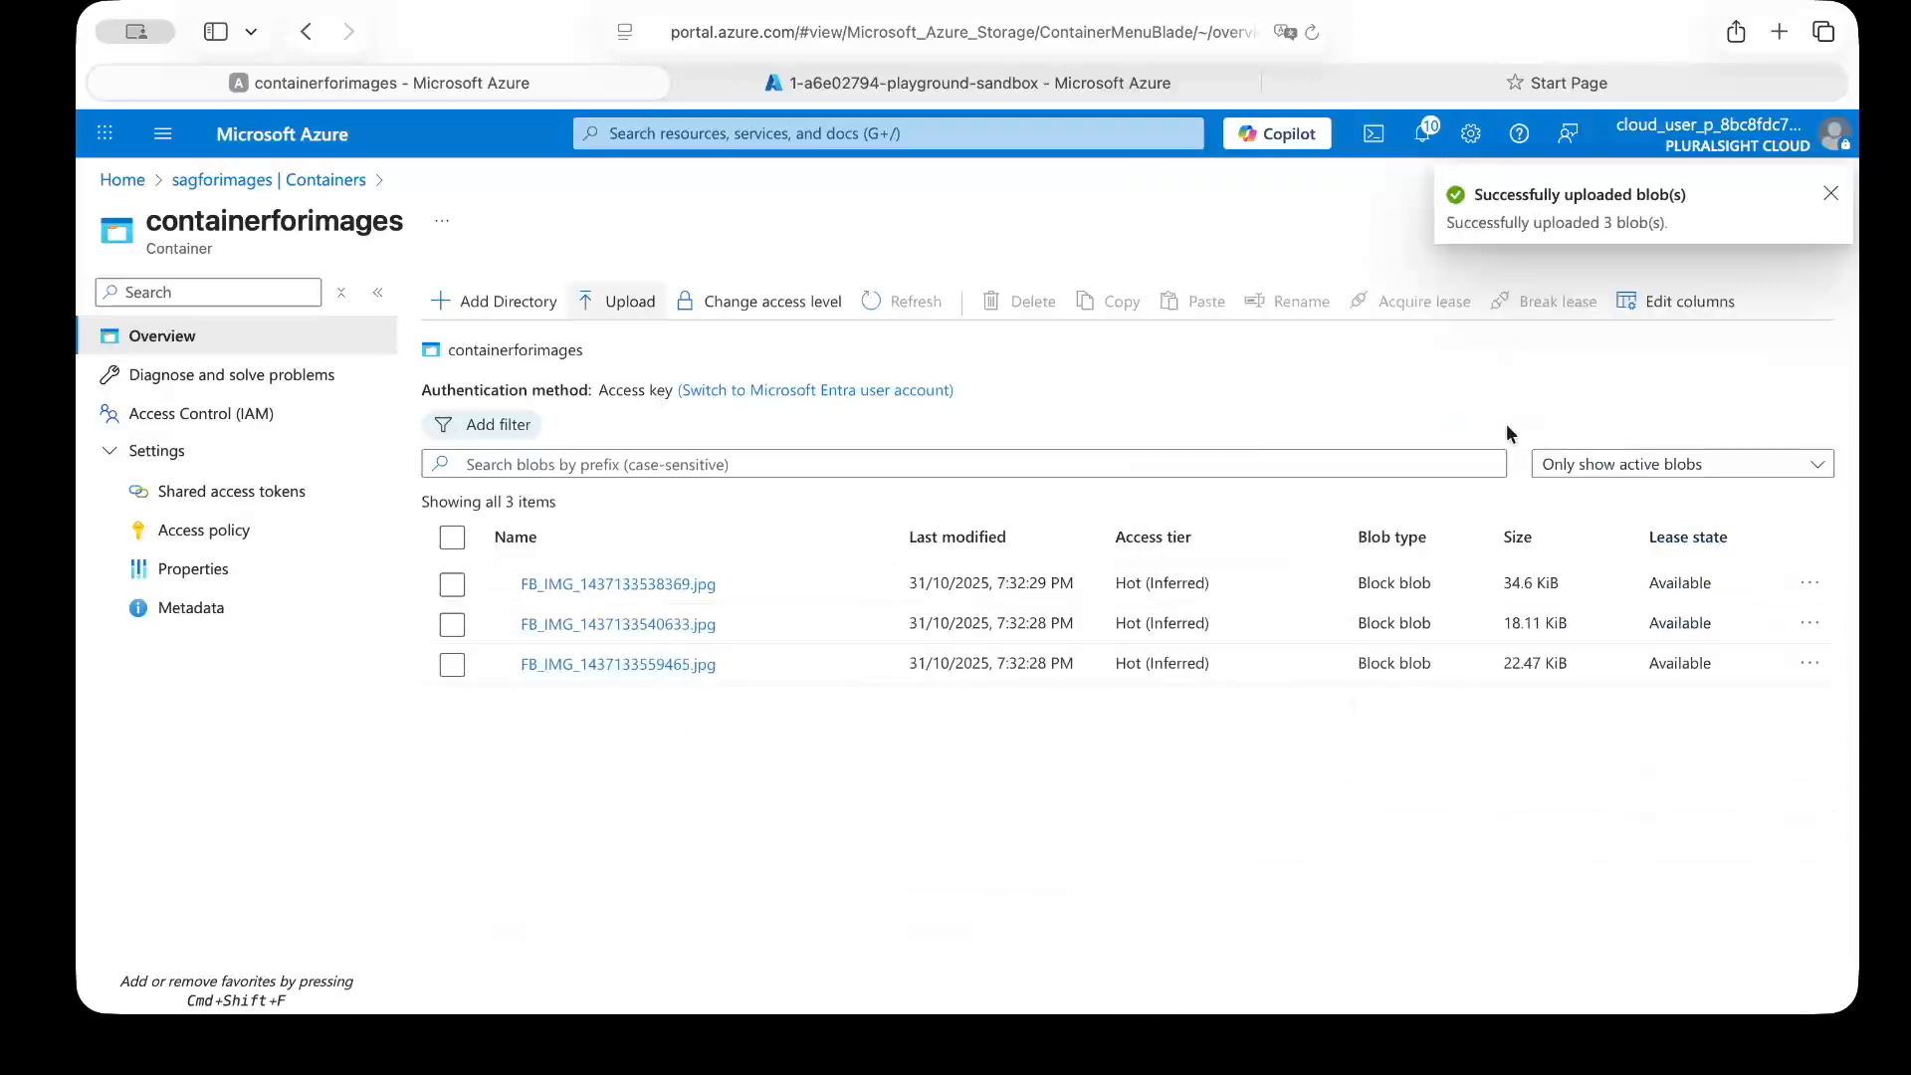
# Step: Upload 2023-land-rover-defender-v8-front.jpg and image01.jpg from the Desktop folder to the container
pyautogui.click(624, 305)
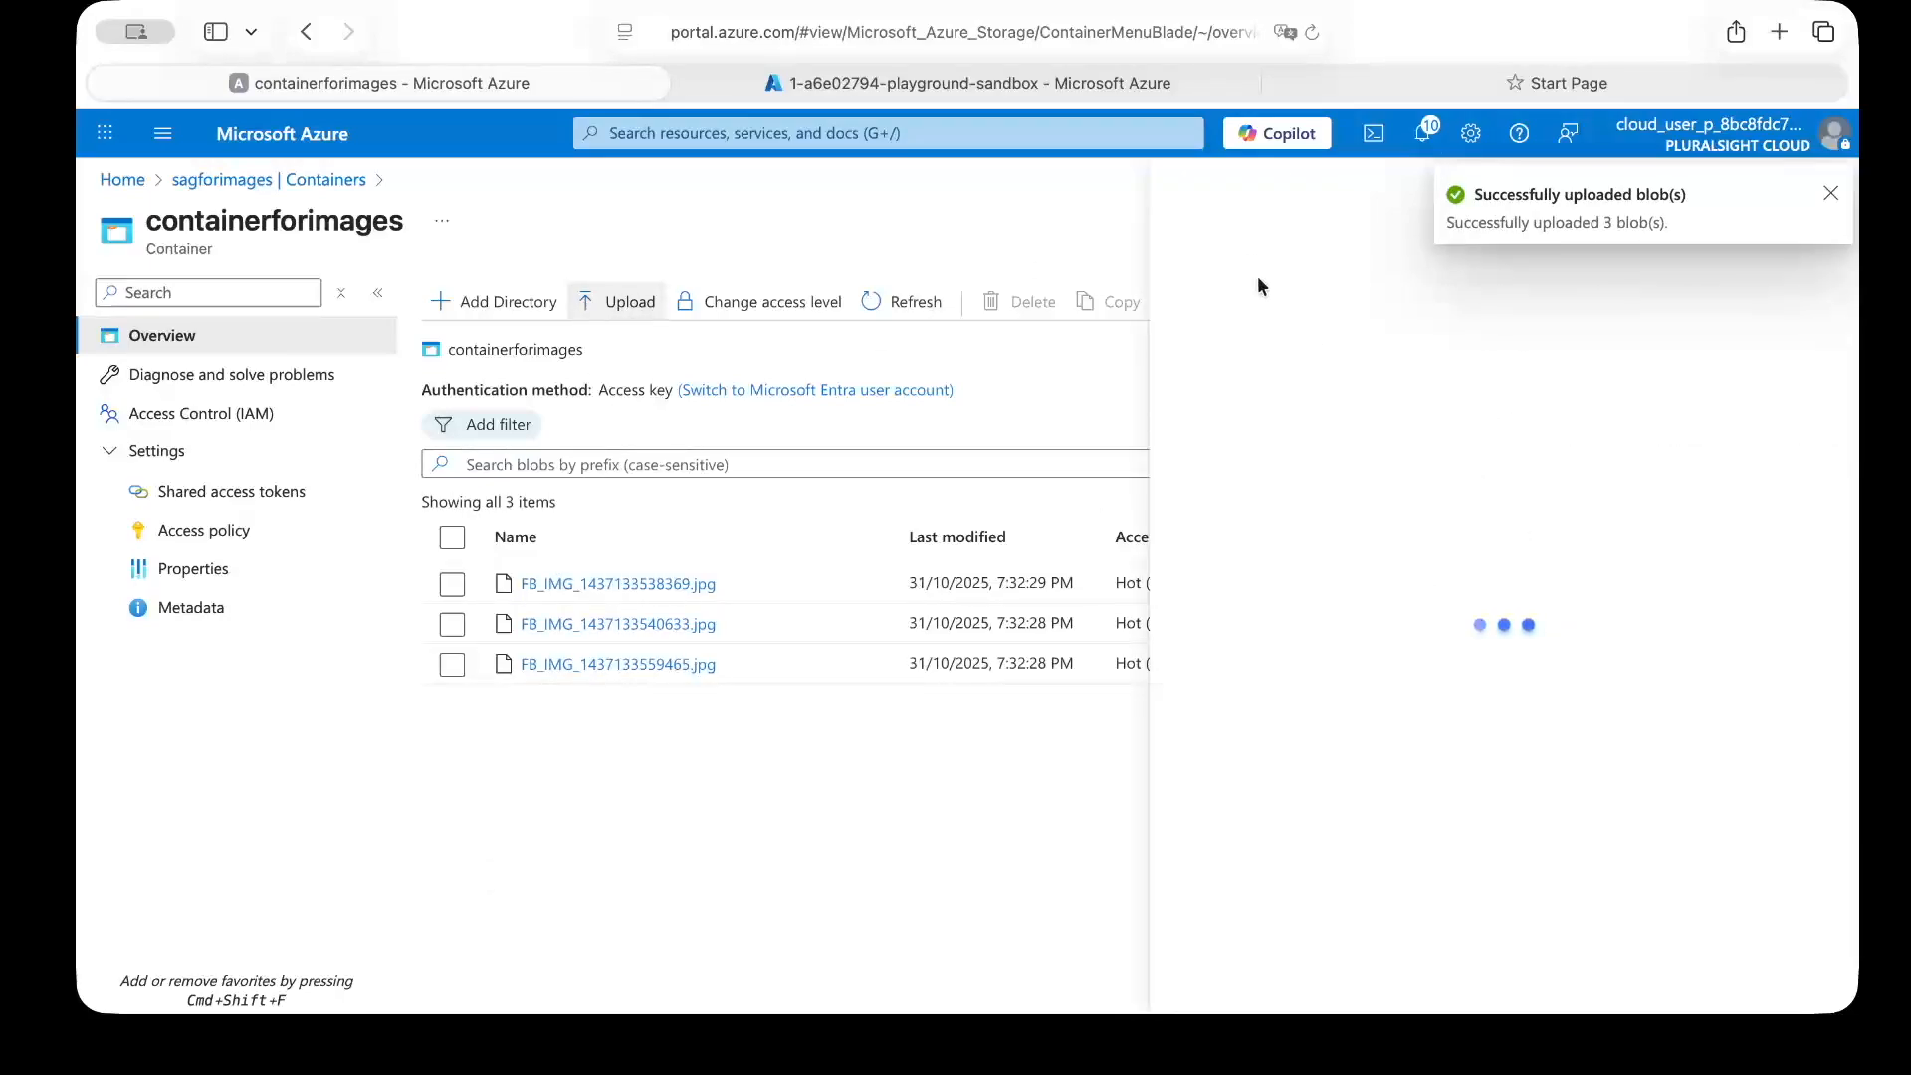
pyautogui.click(1503, 424)
pyautogui.scroll(-2, 685, 510)
pyautogui.click(660, 477)
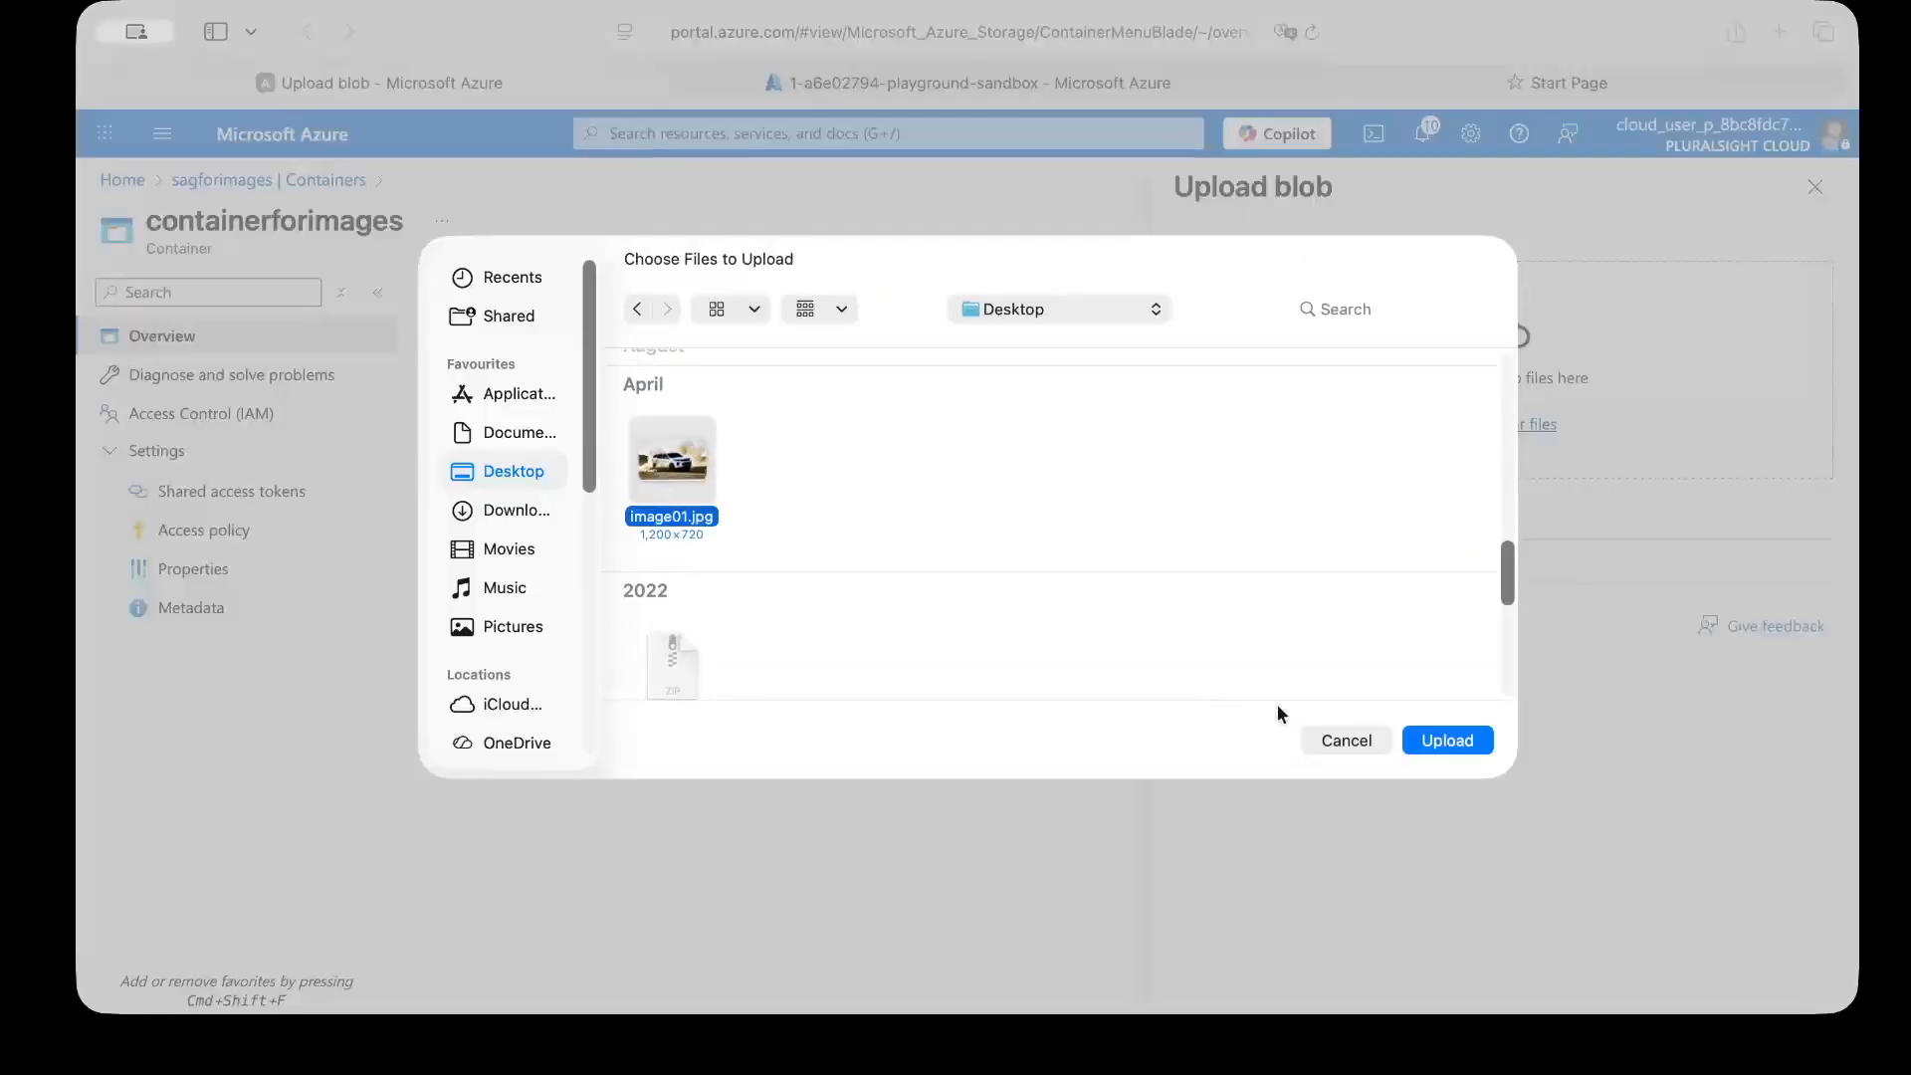
pyautogui.click(1449, 740)
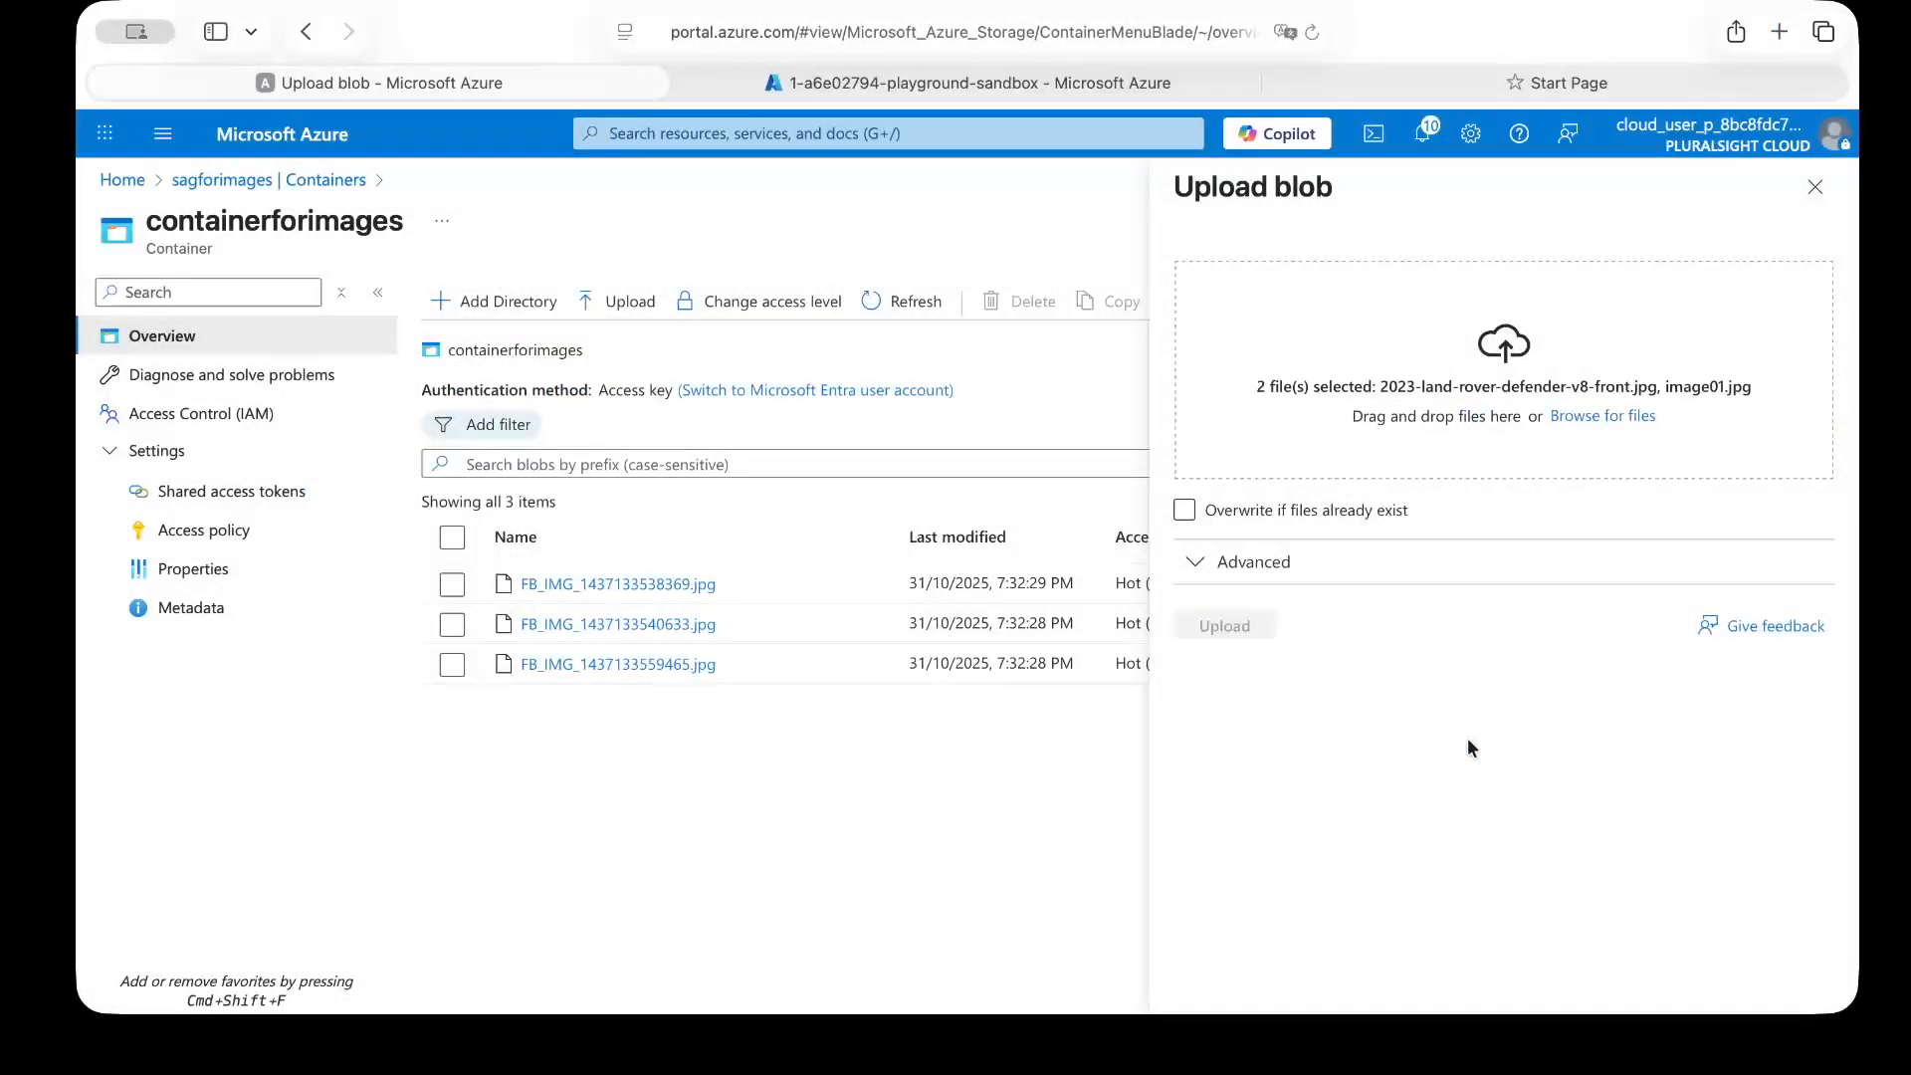
pyautogui.click(1266, 626)
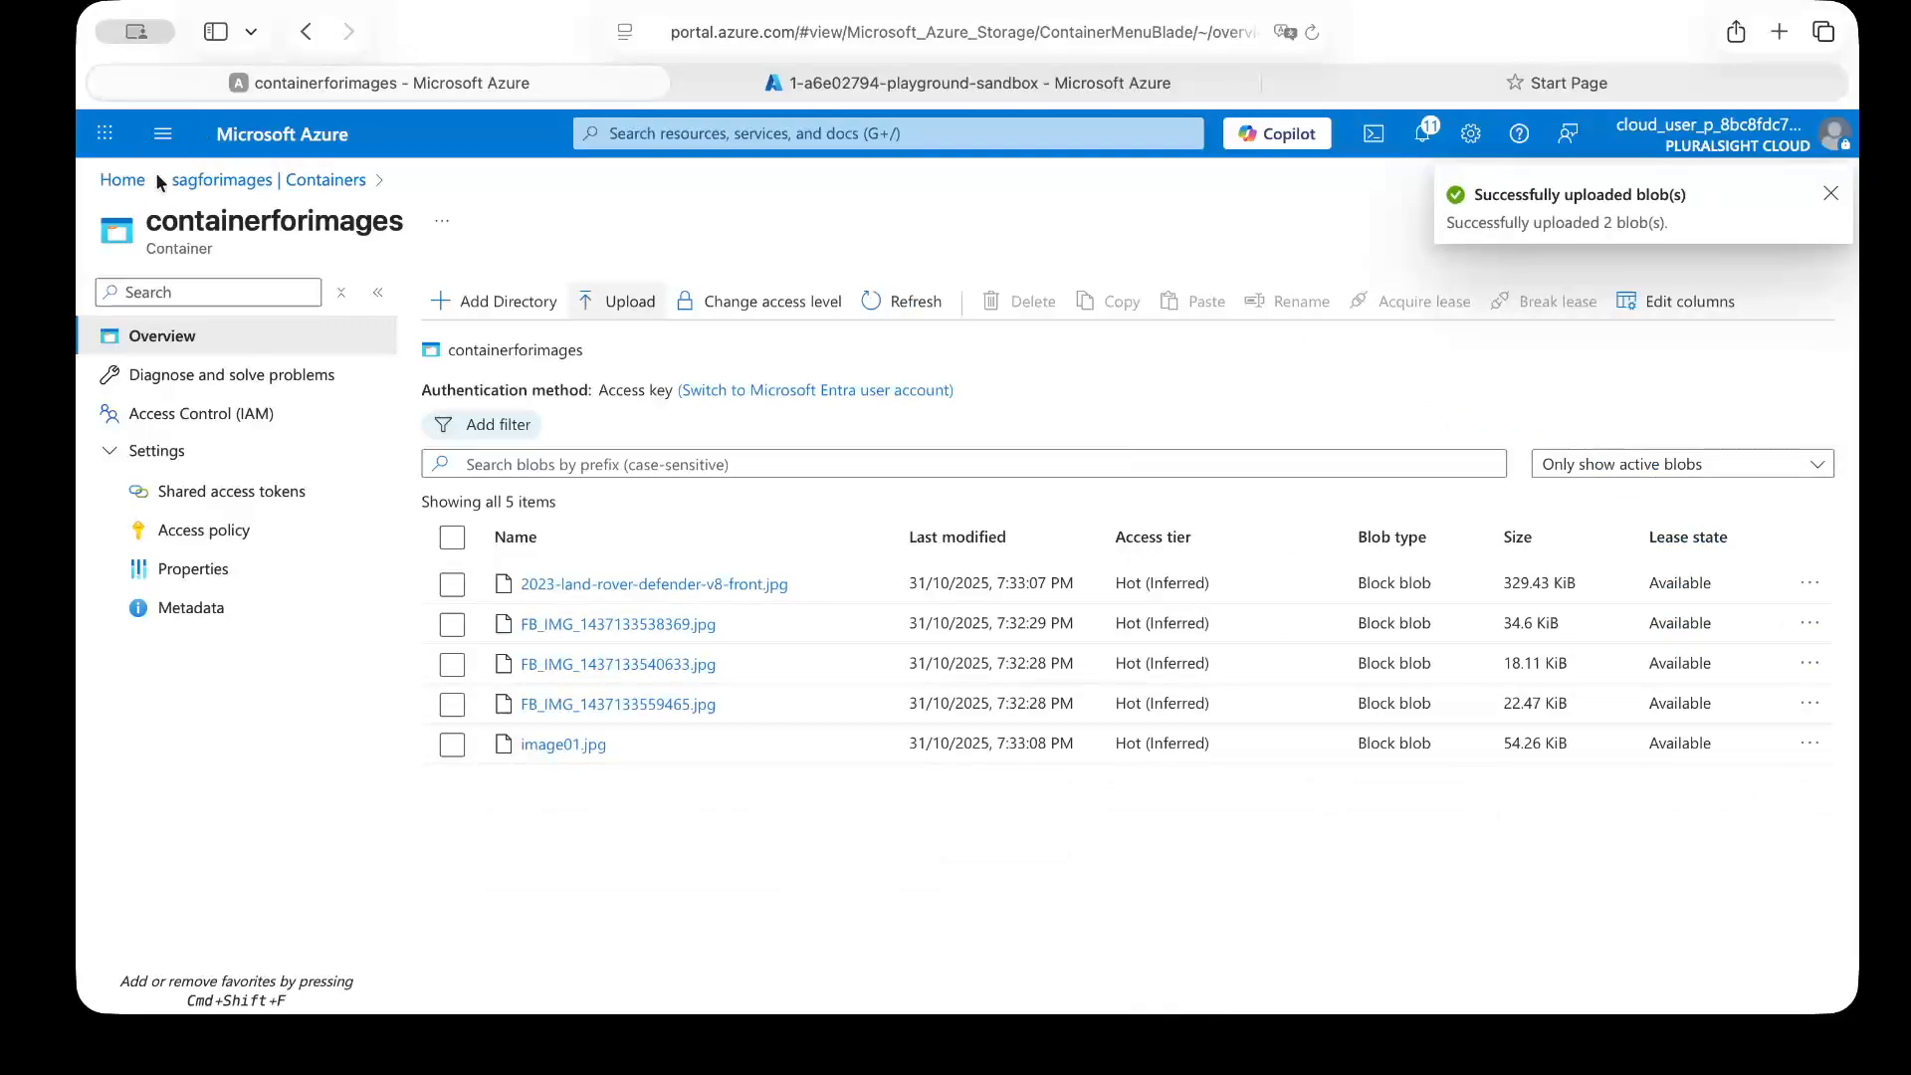
# Step: Open the images-demoo search service from the 1-a6e02794-playground-sandbox resource group and start its original Import data wizard
pyautogui.click(130, 181)
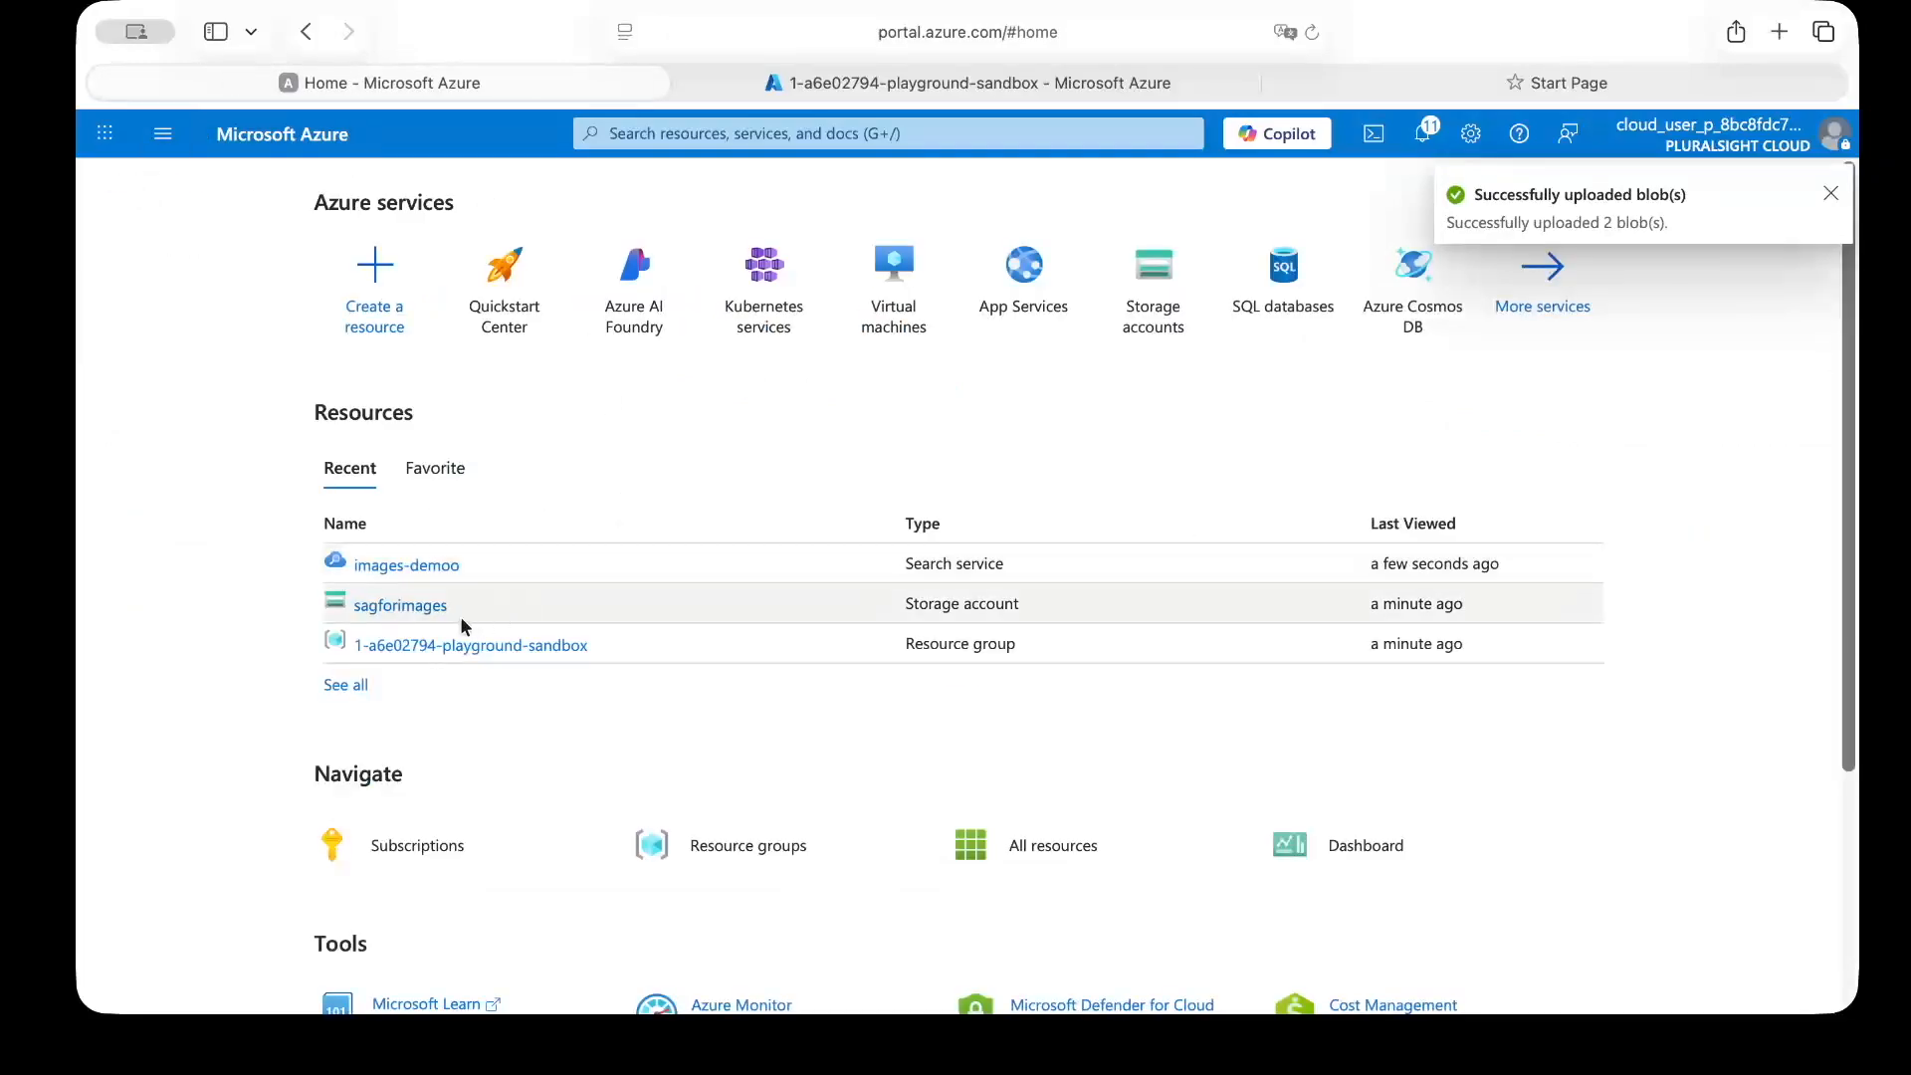
pyautogui.click(430, 646)
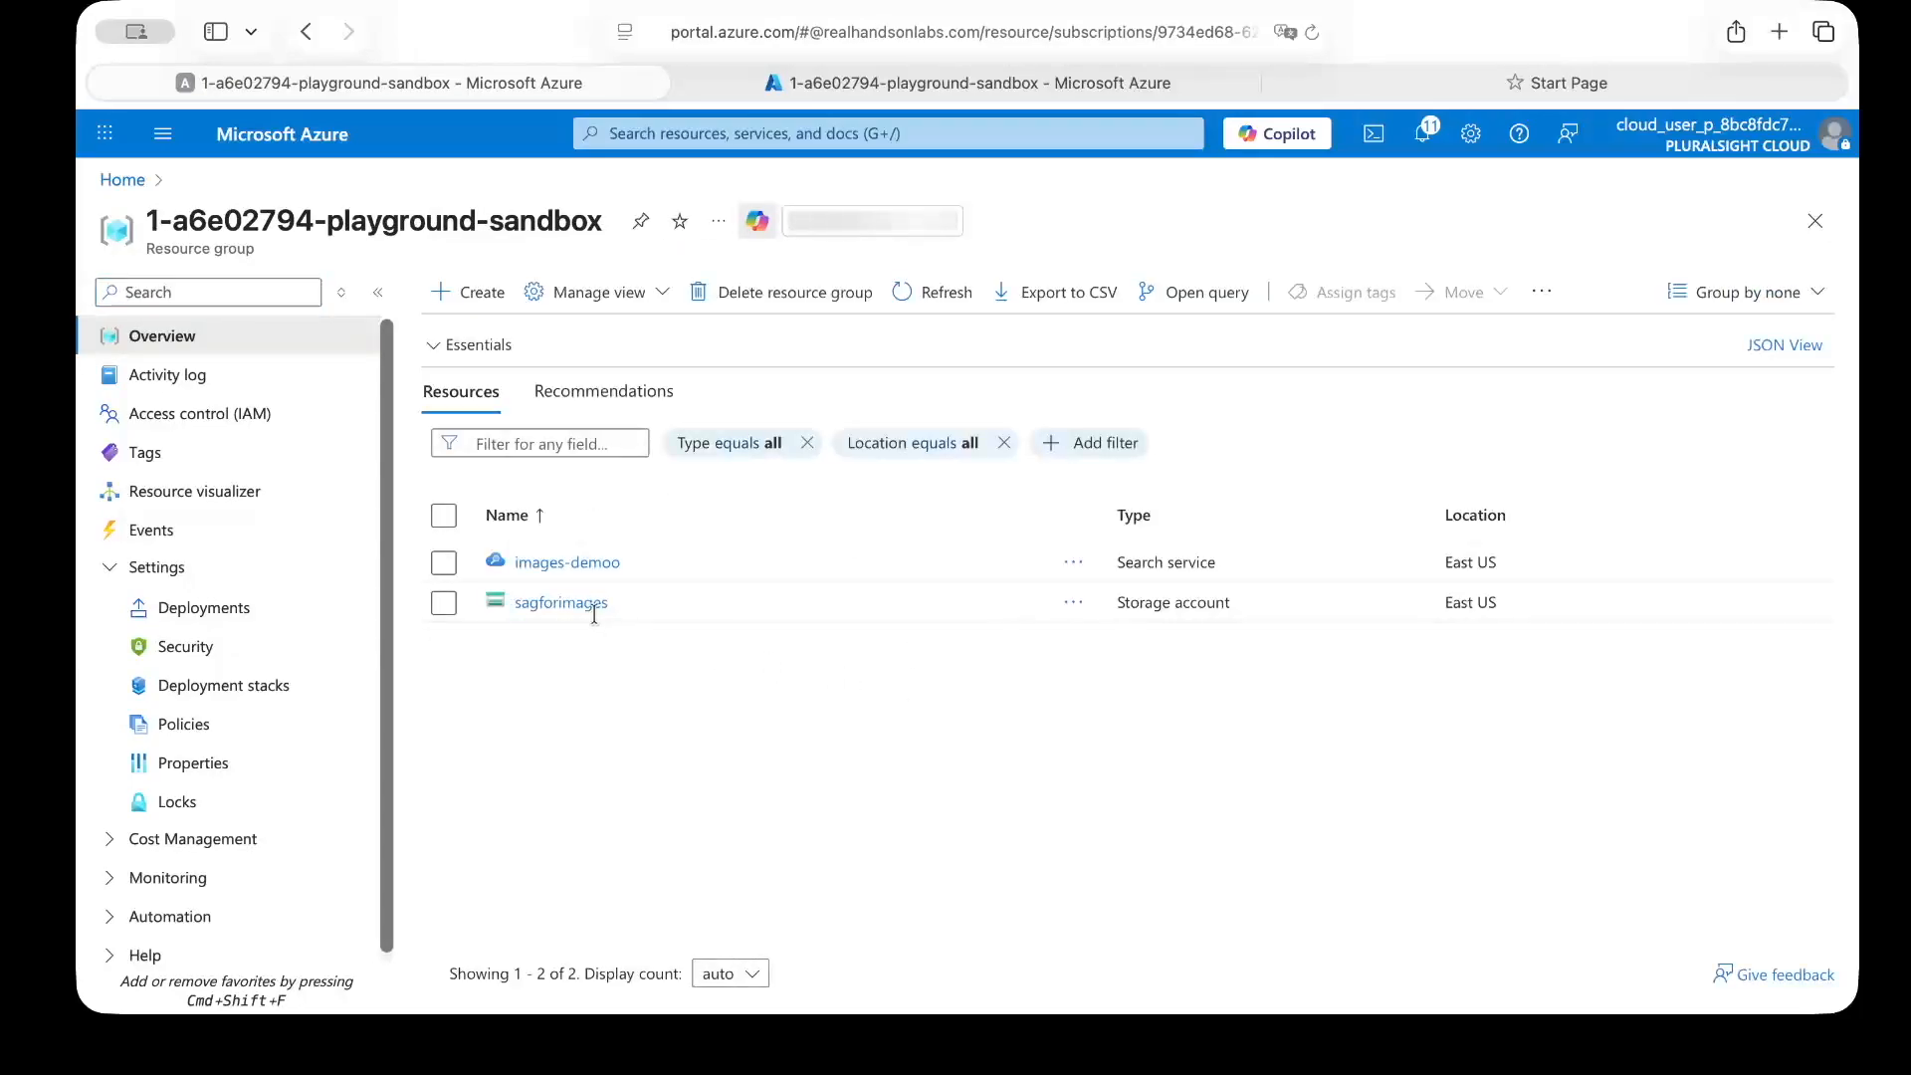
pyautogui.click(587, 562)
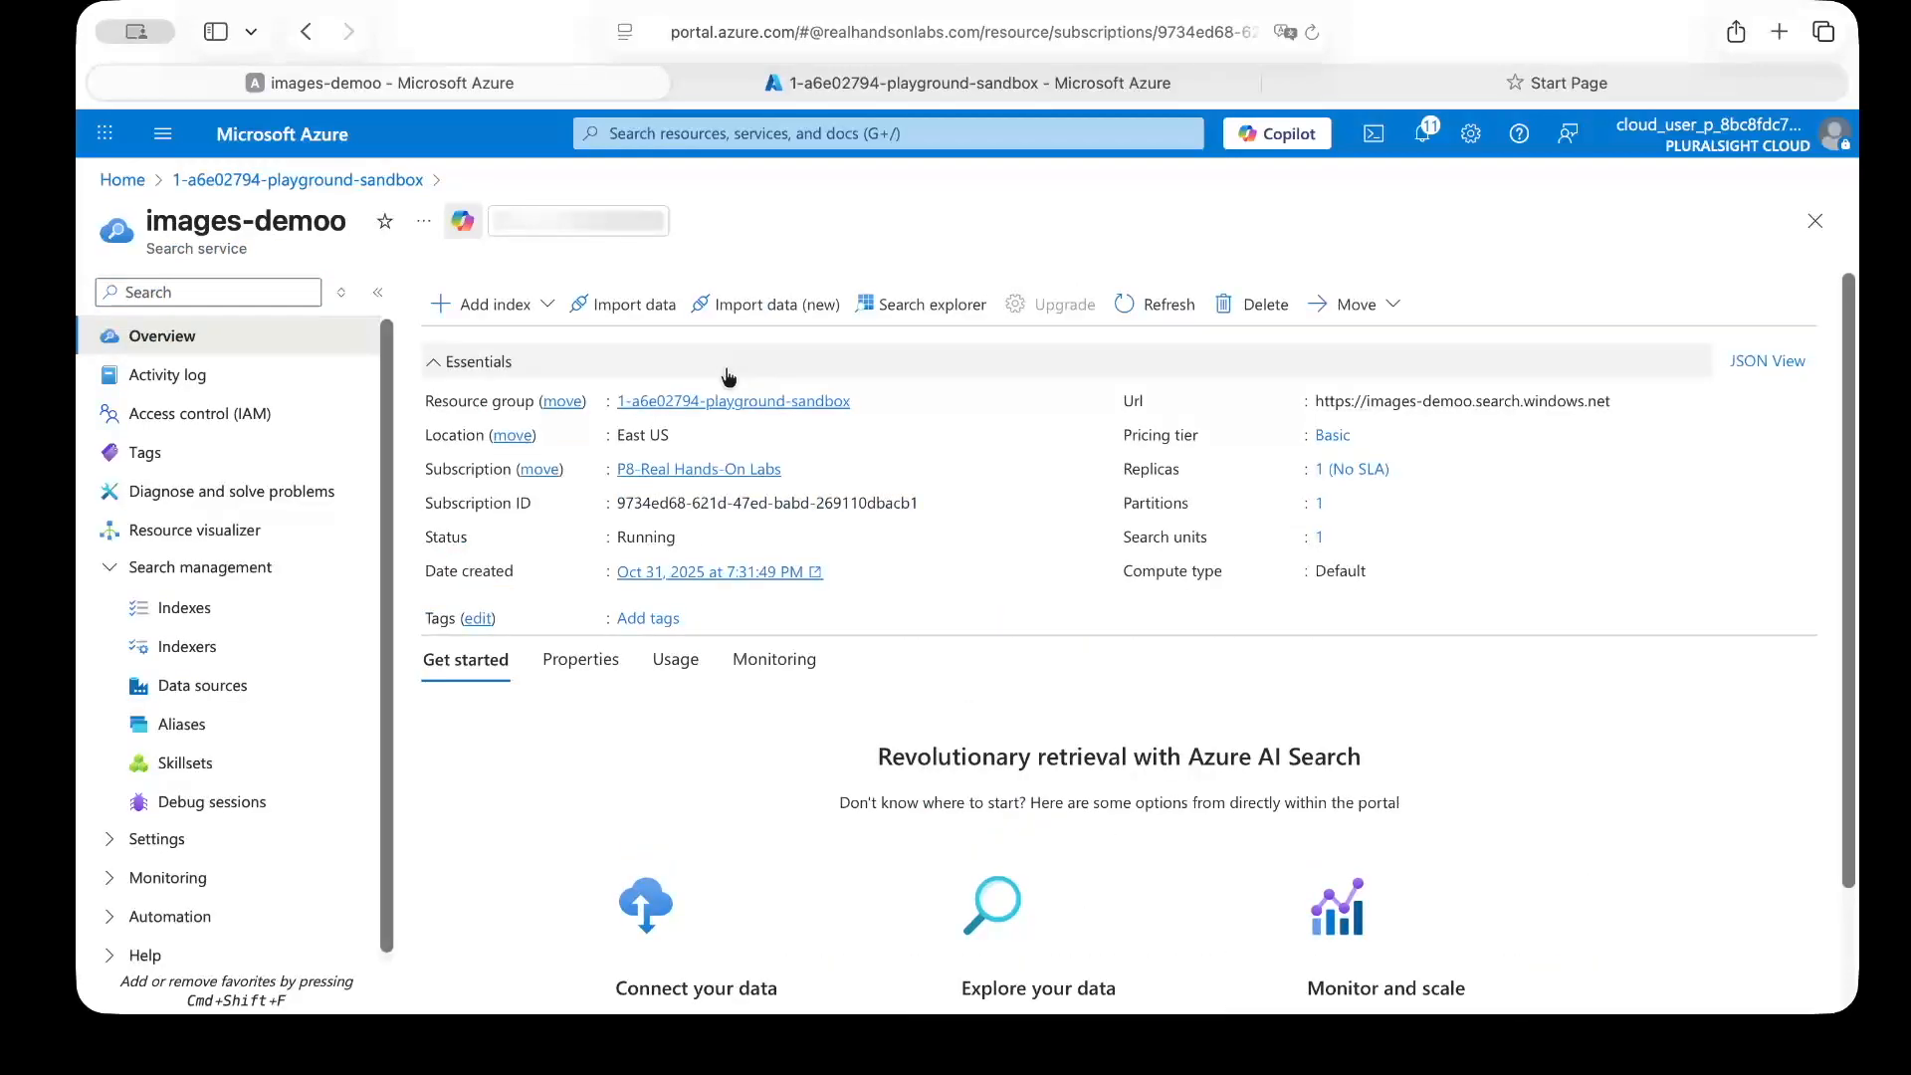
pyautogui.click(632, 304)
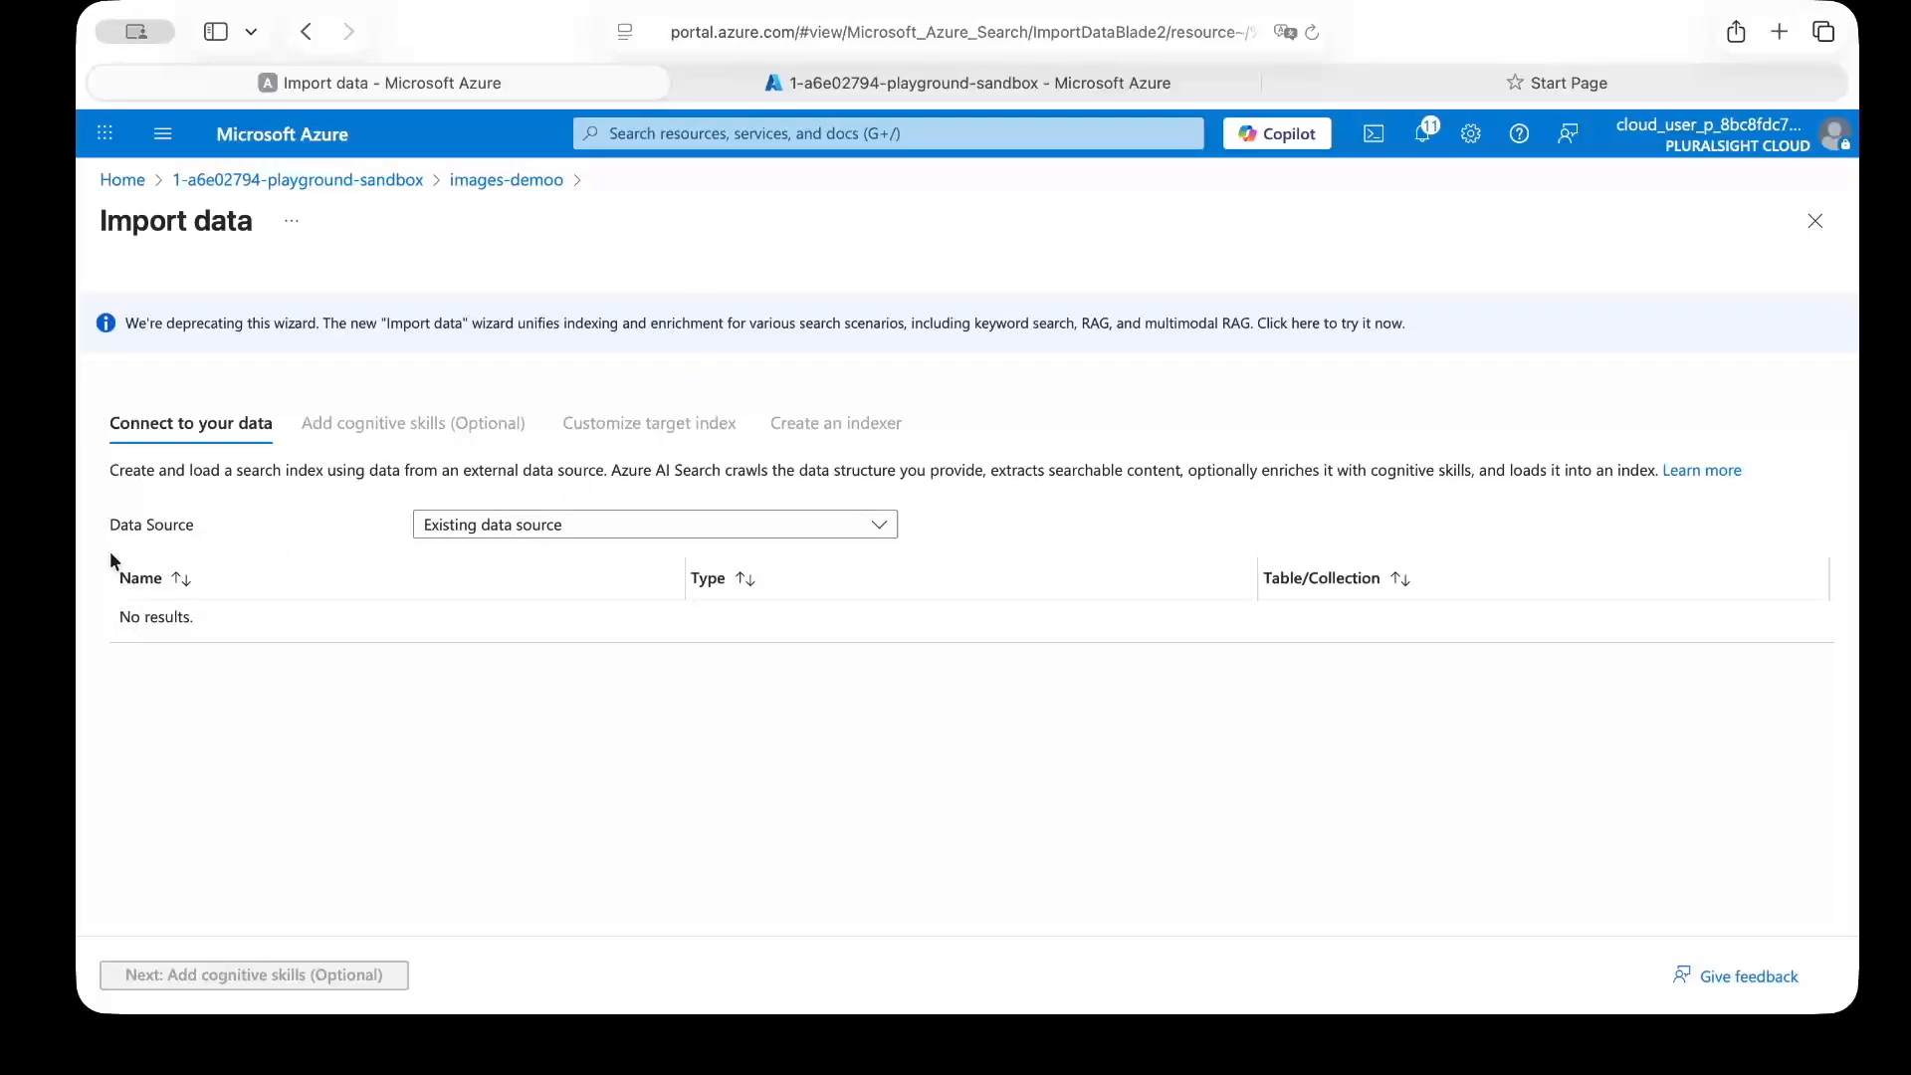
# Step: Choose Azure Blob Storage as the data source and name it azimagesb
pyautogui.click(454, 526)
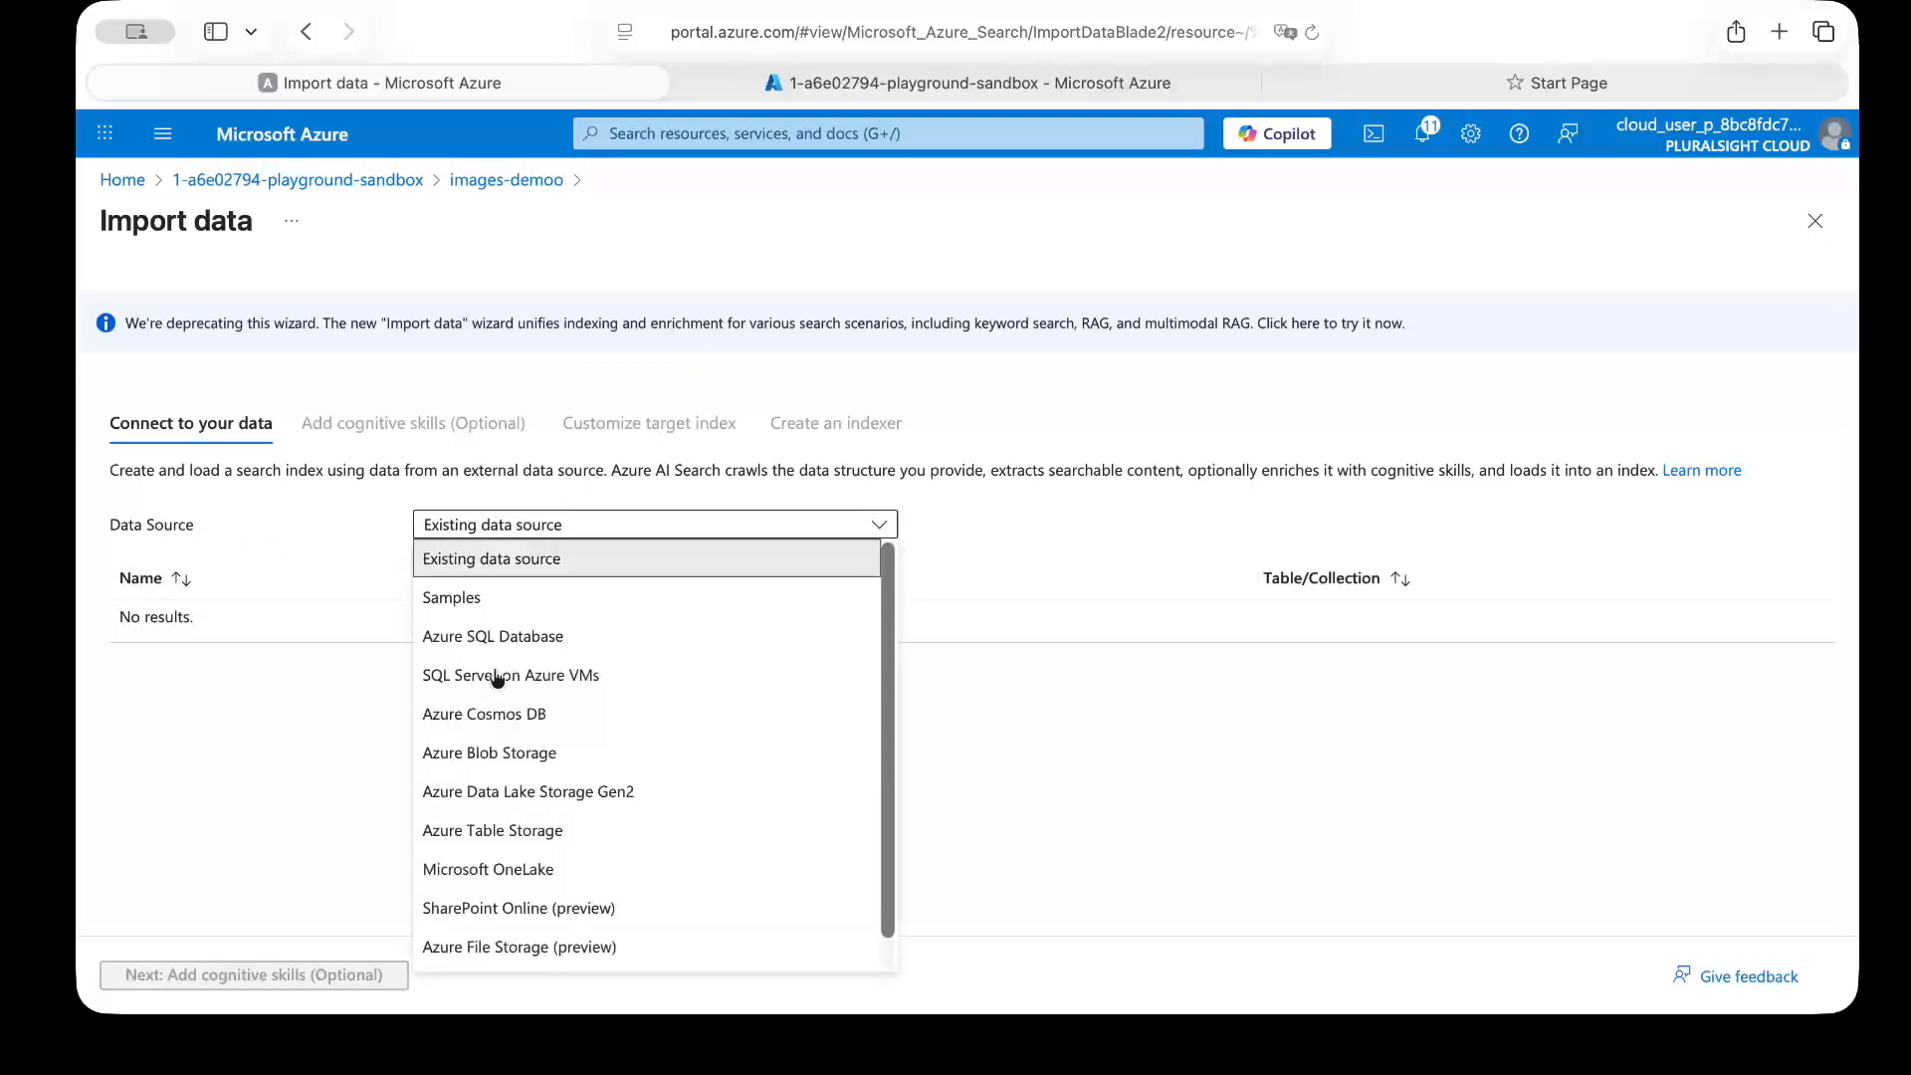
pyautogui.click(515, 766)
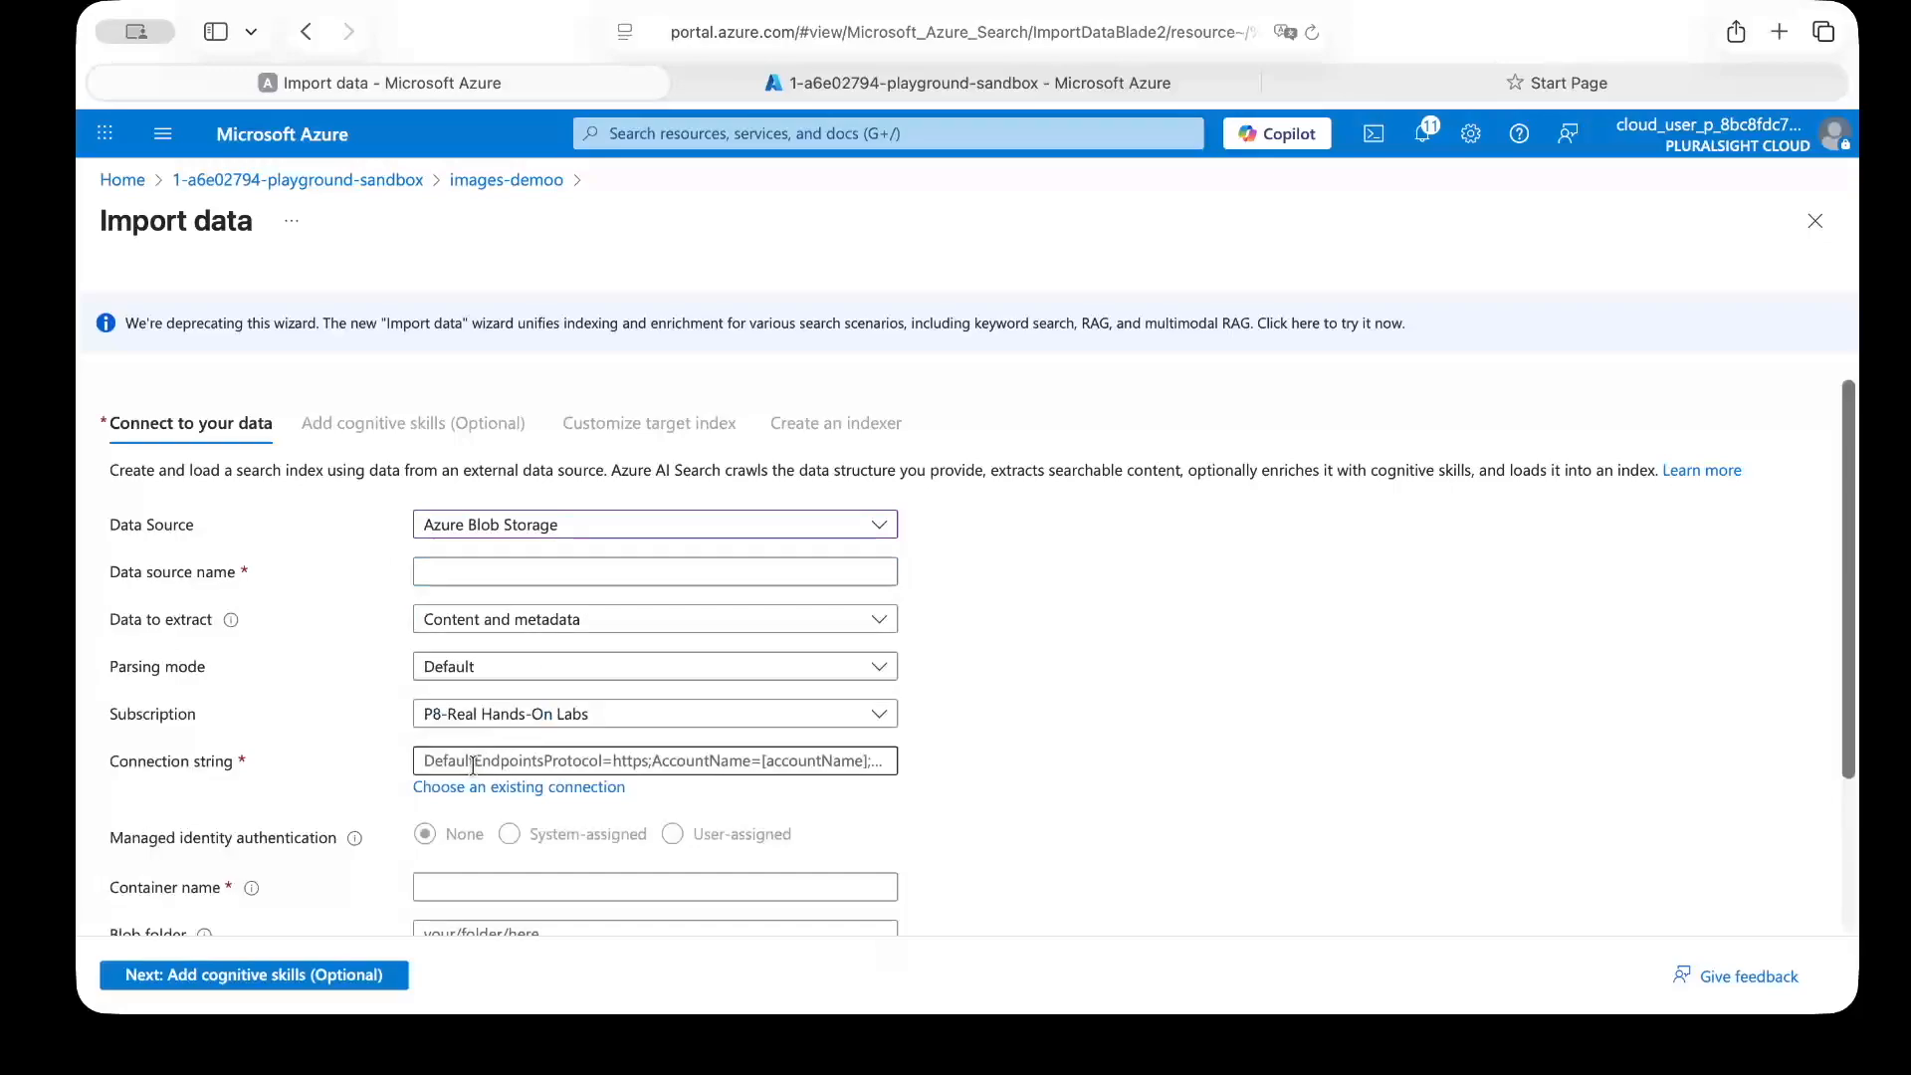
pyautogui.click(469, 576)
pyautogui.write('A')
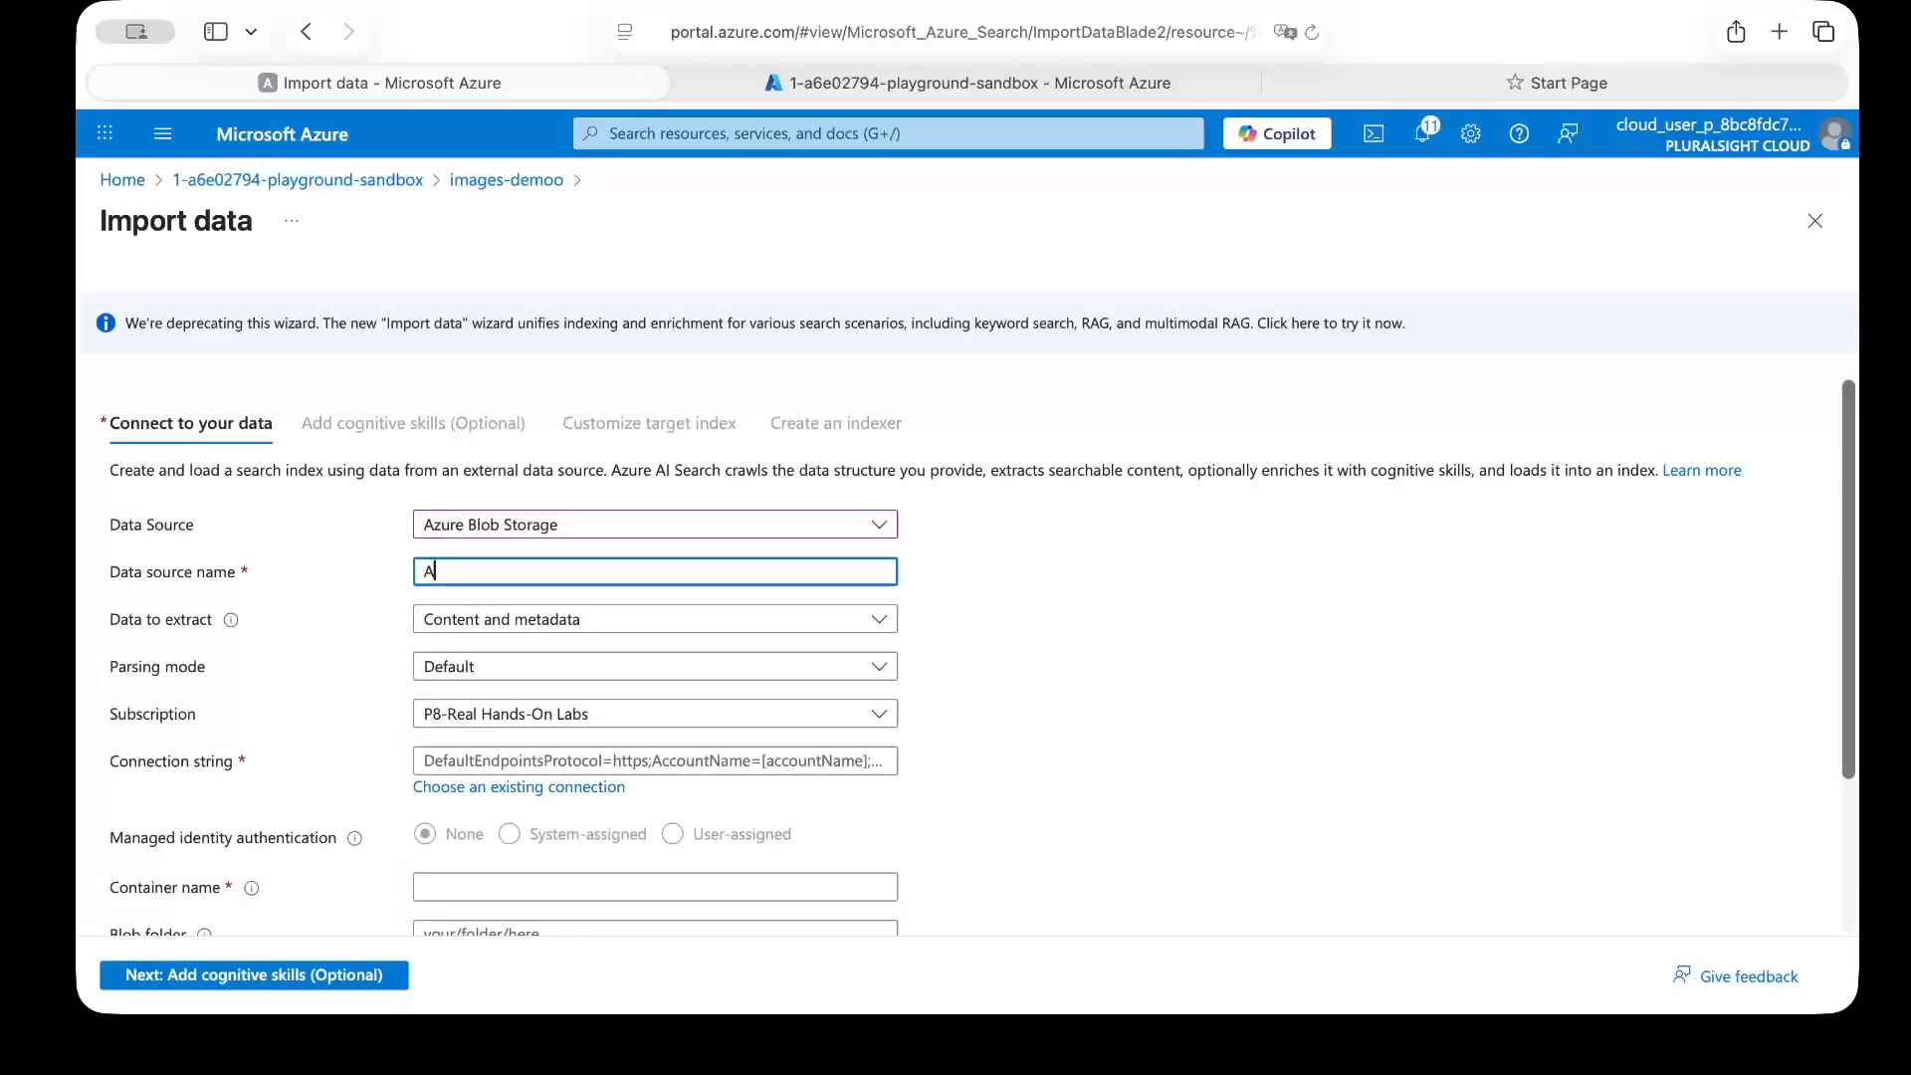
pyautogui.write('z-bld')
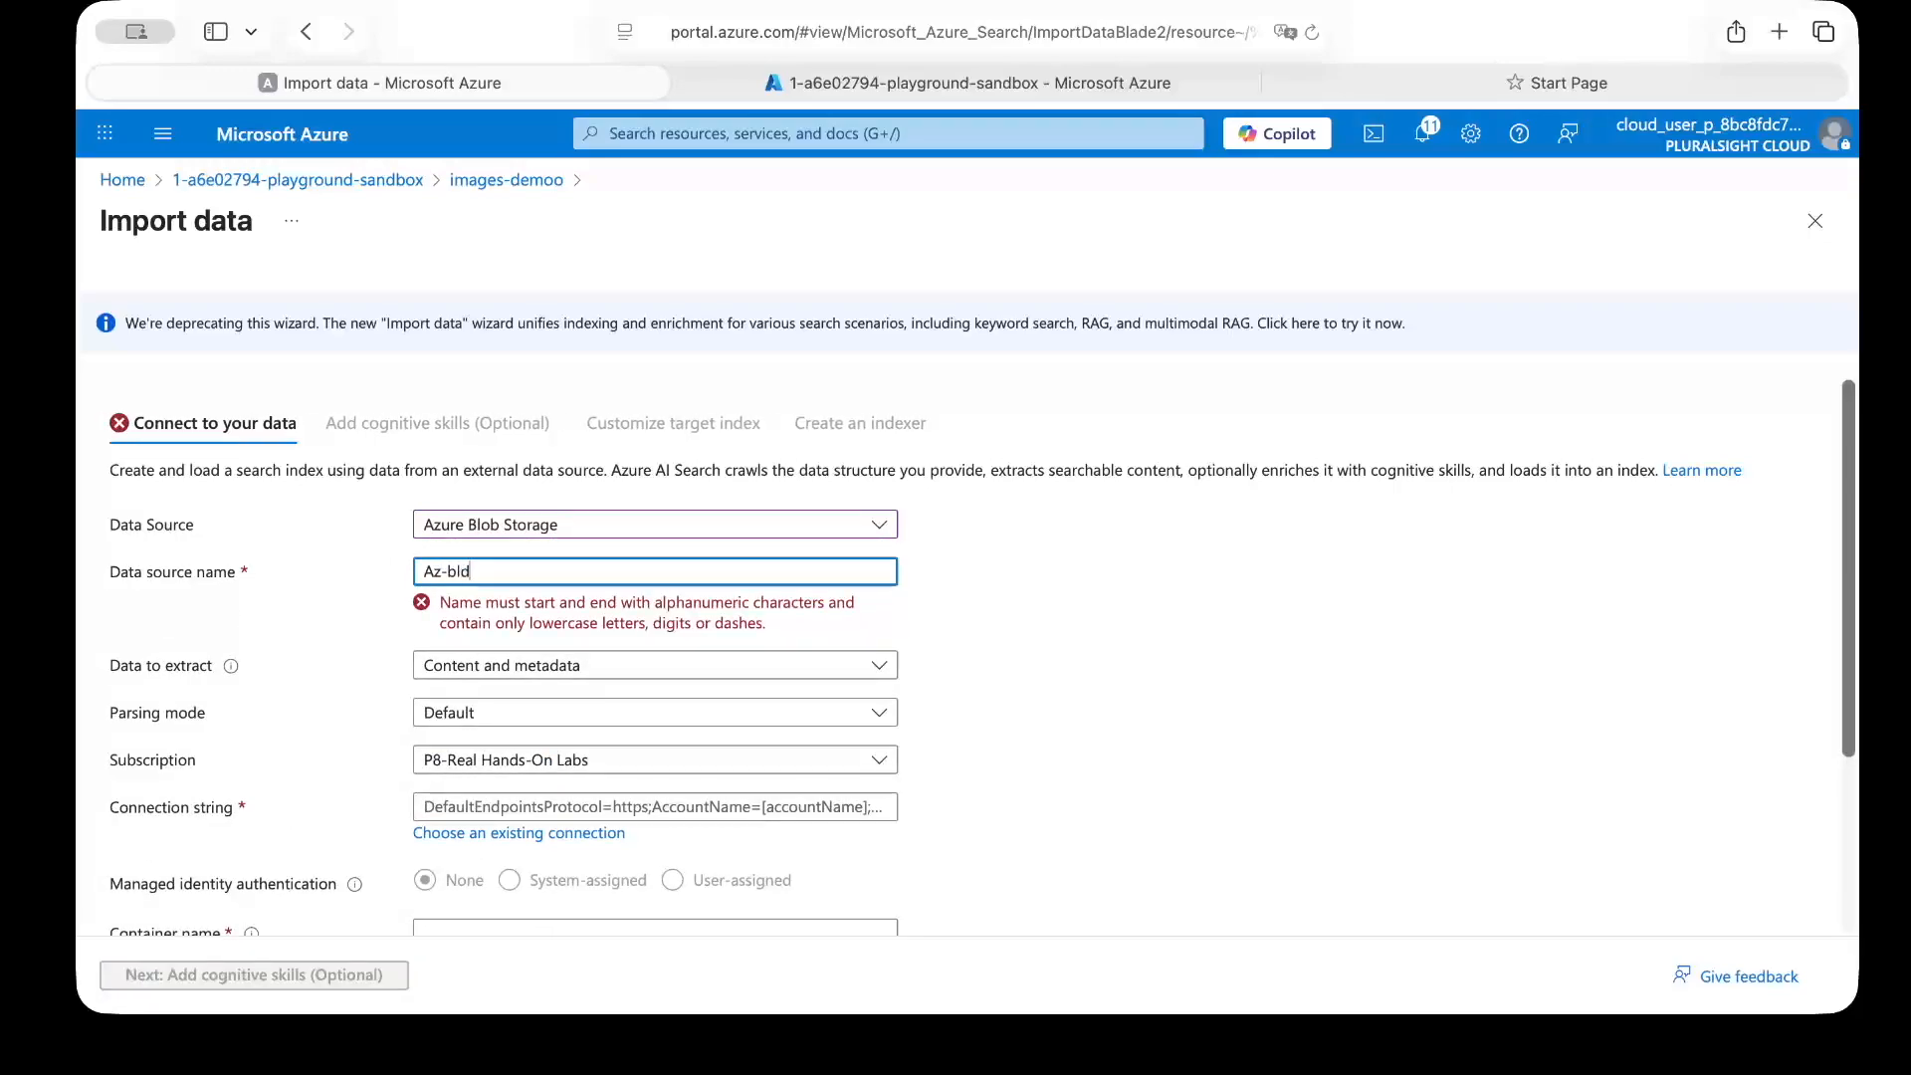
pyautogui.write('lob')
pyautogui.press('BackSpace')
pyautogui.press('BackSpace')
pyautogui.press('BackSpace')
pyautogui.press('BackSpace')
pyautogui.press('BackSpace')
pyautogui.press('BackSpace')
pyautogui.press('BackSpace')
pyautogui.write('azimagesb')
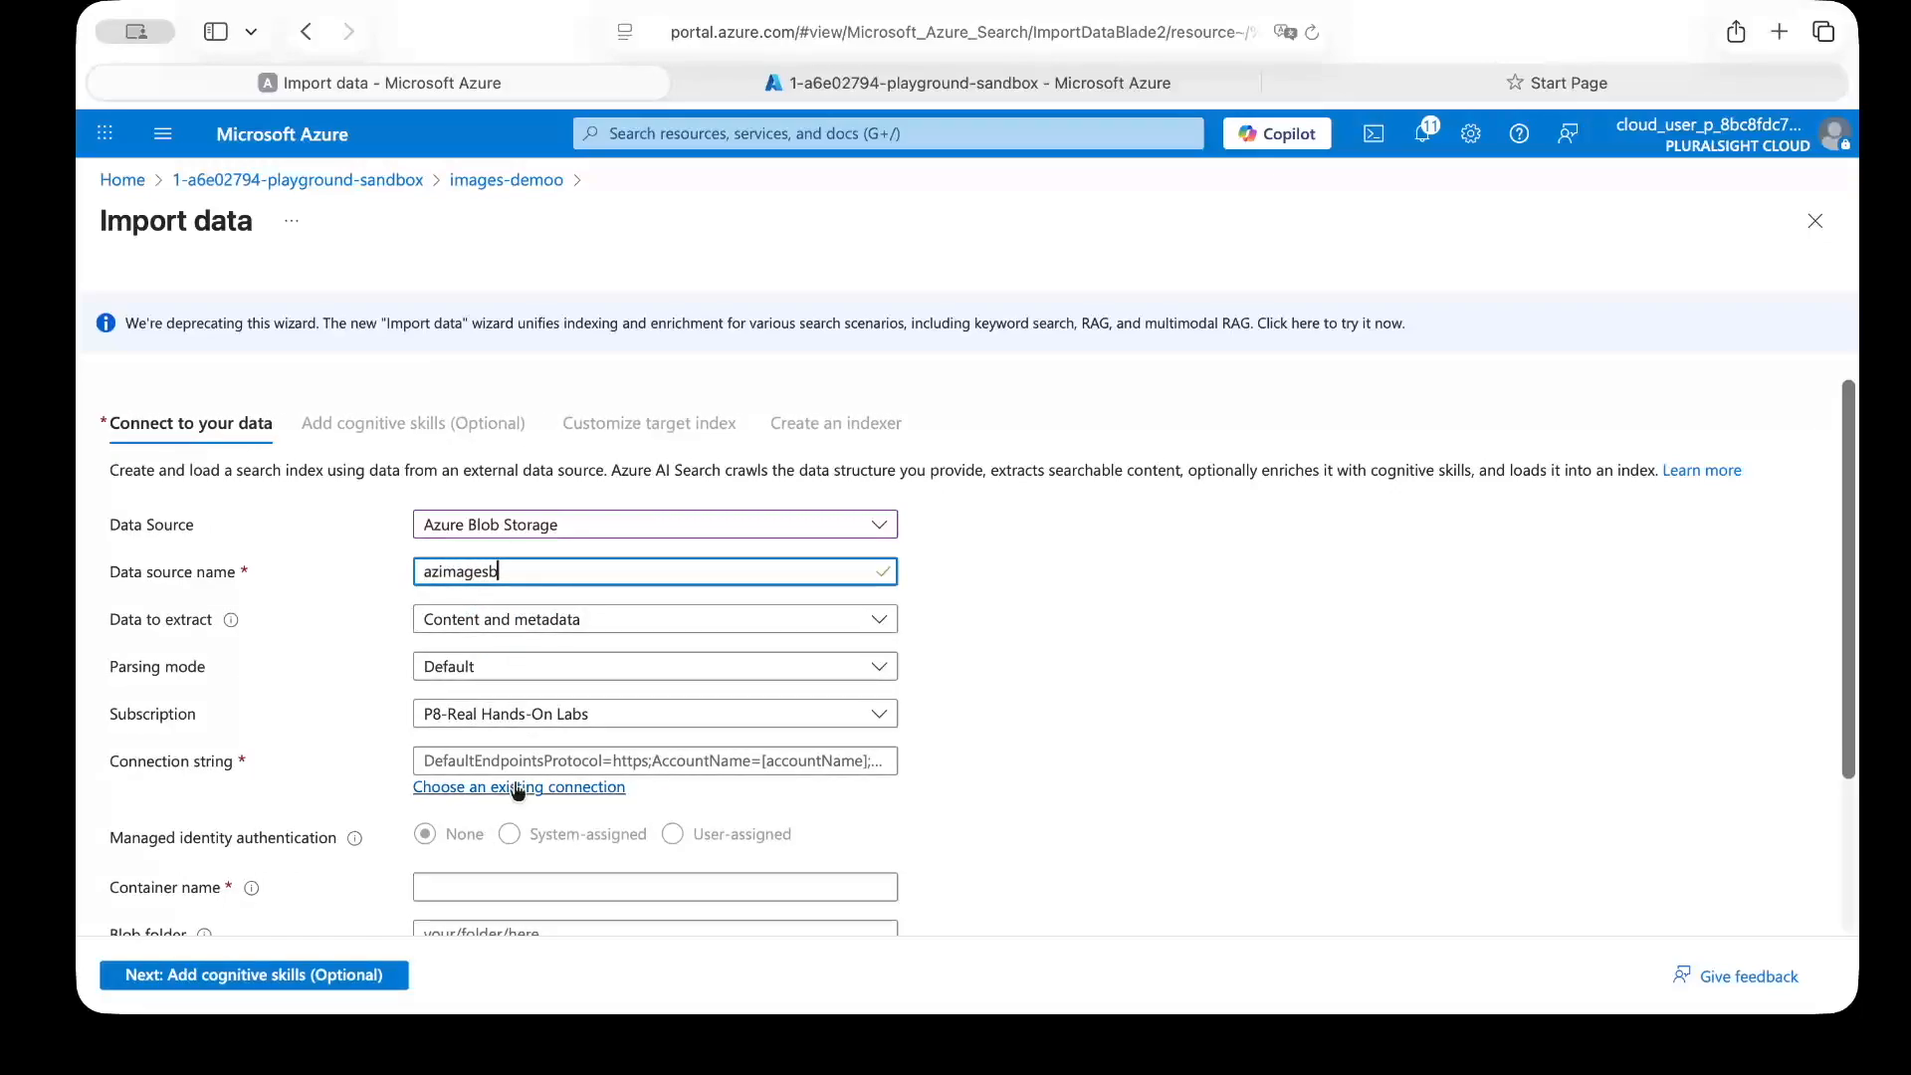
# Step: Connect the data source to the containerforimages container in the sagforimages storage account, and continue to the cognitive skills
pyautogui.scroll(-1, 518, 792)
pyautogui.click(501, 735)
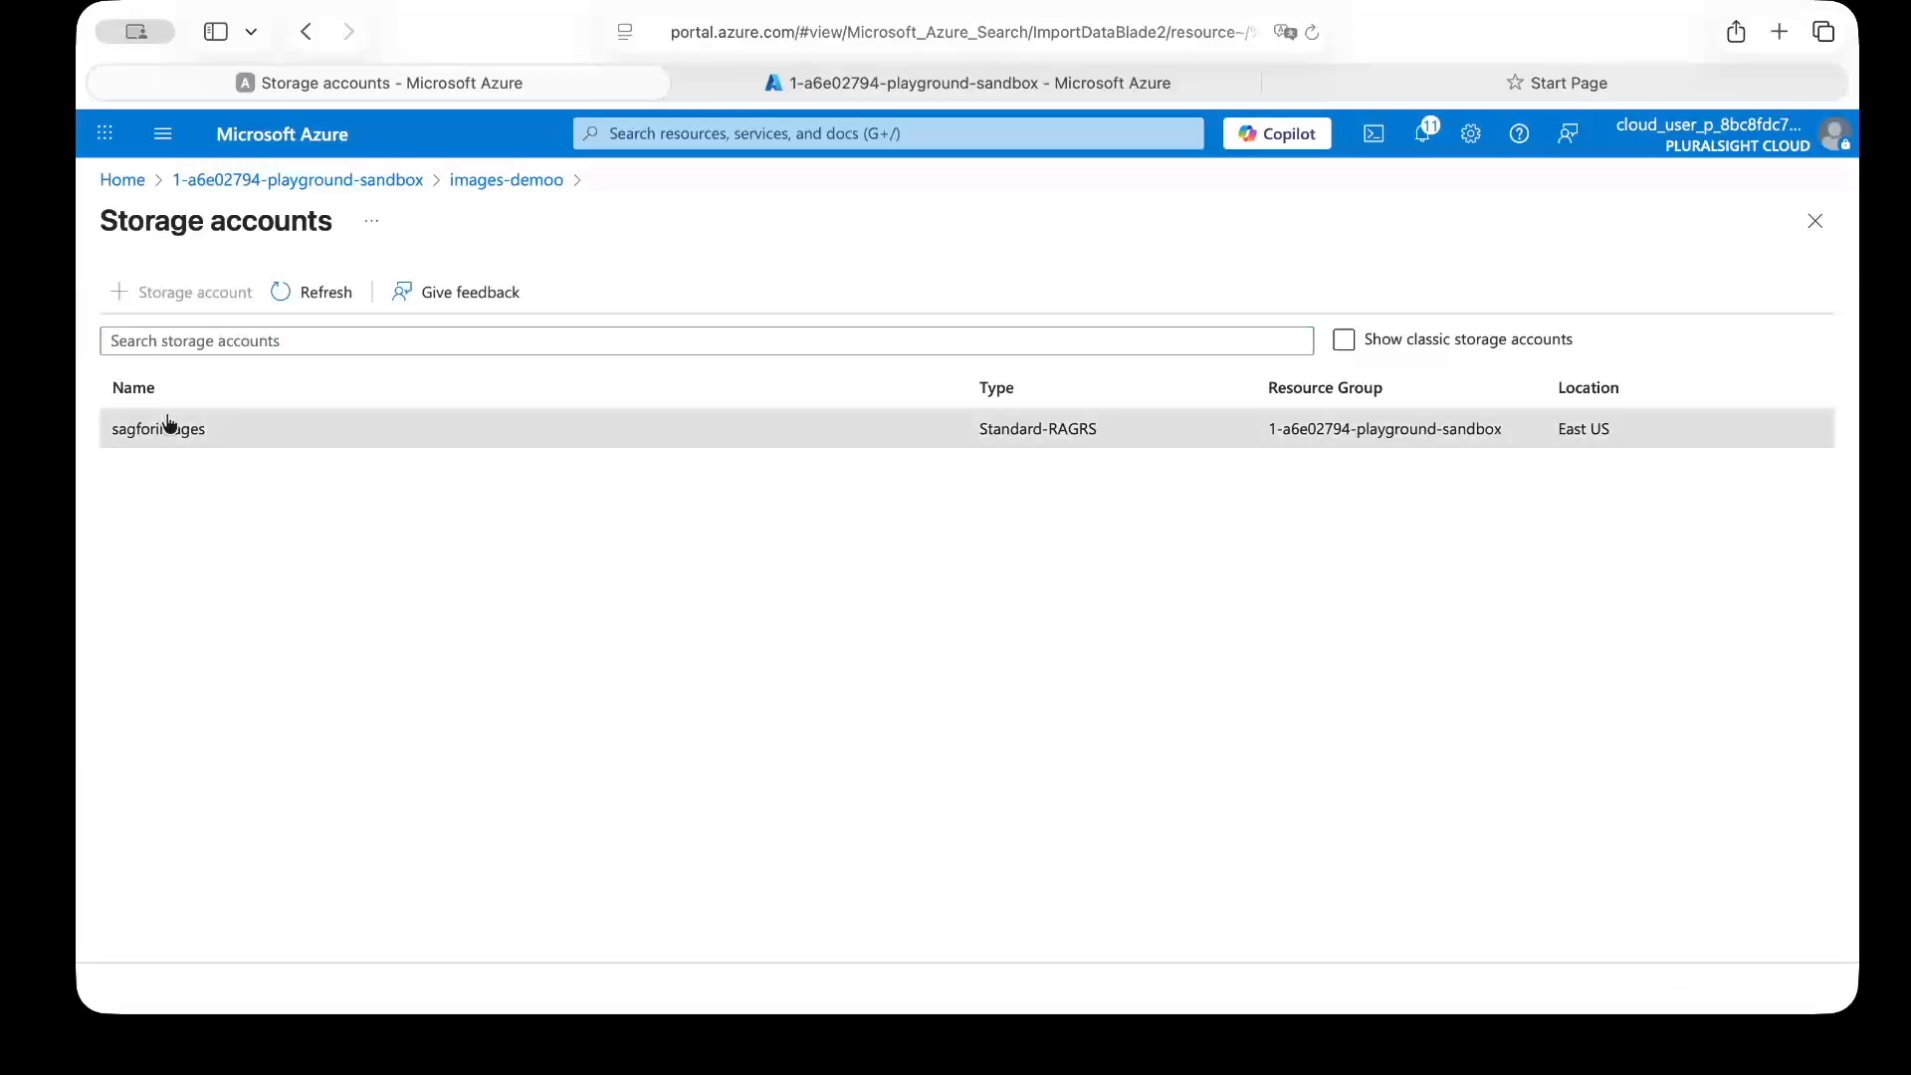
pyautogui.click(167, 426)
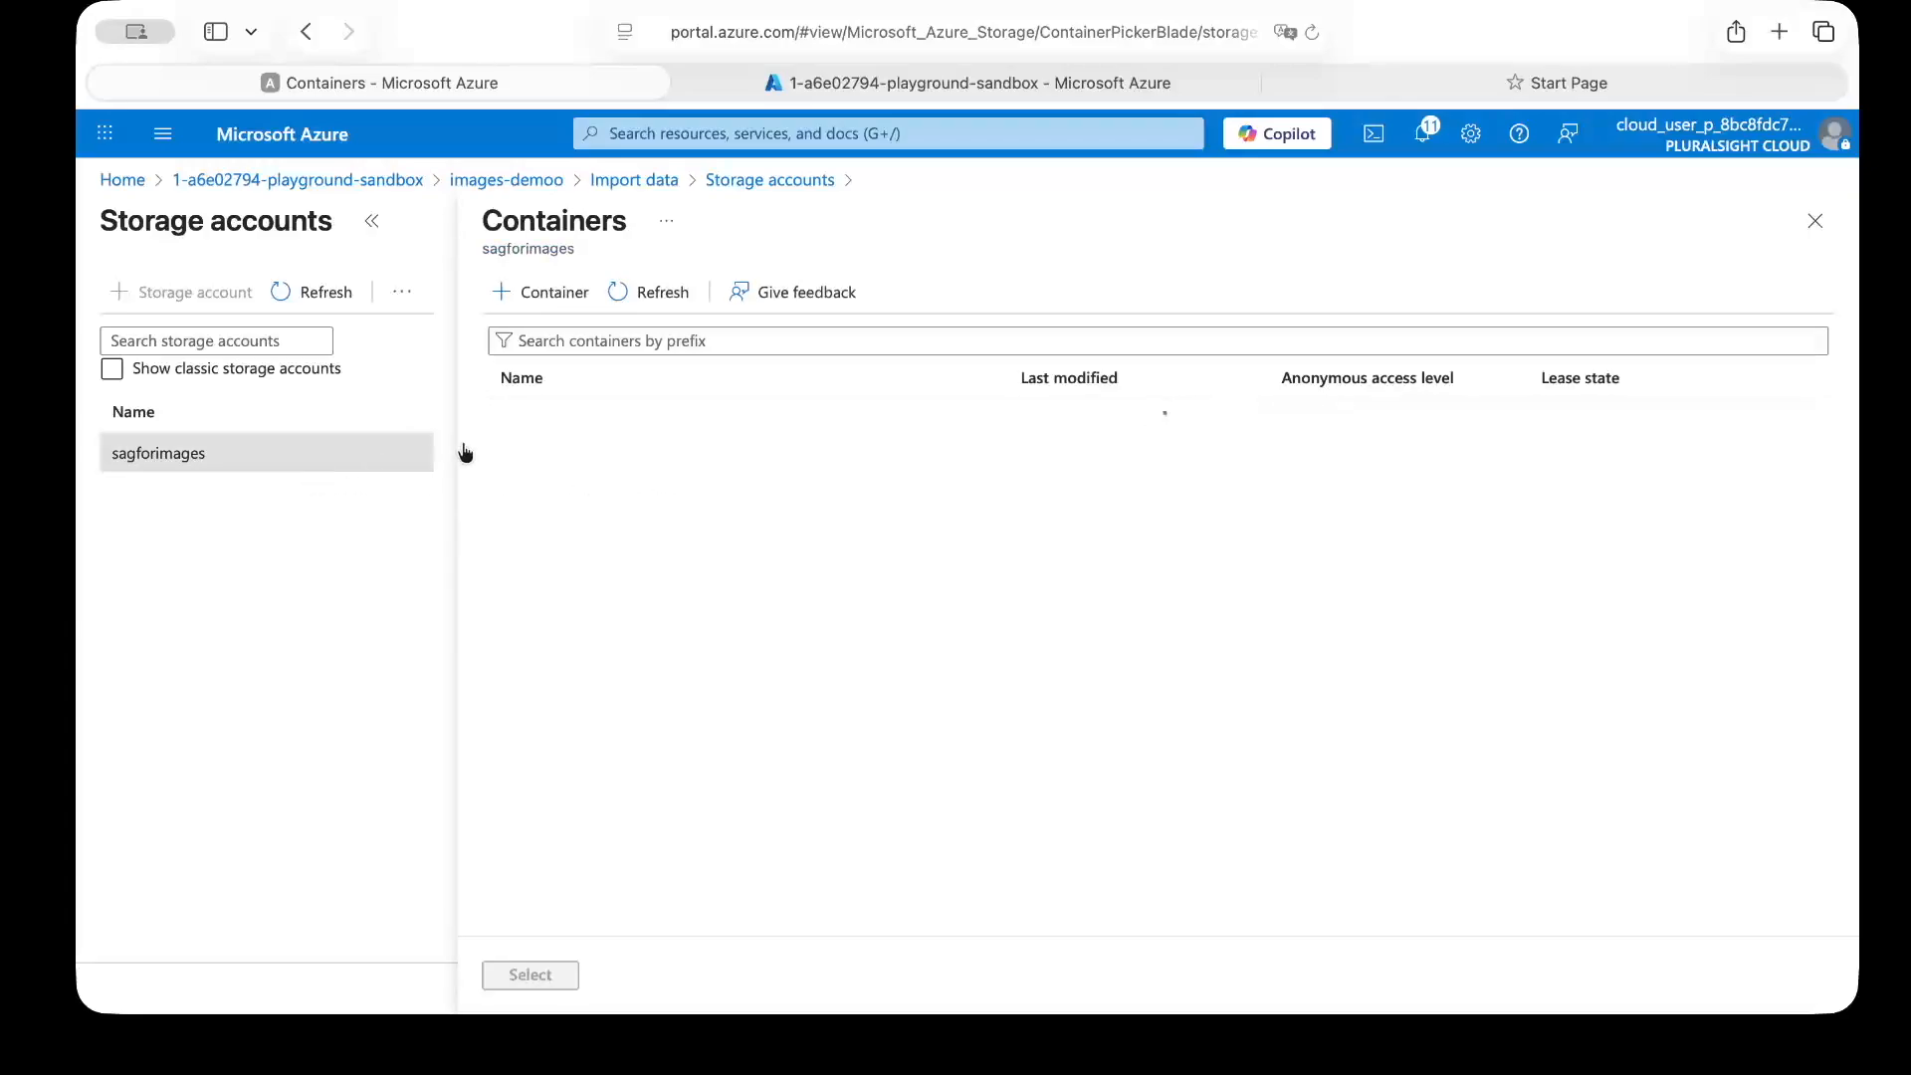
pyautogui.doubleClick(592, 459)
pyautogui.click(548, 974)
pyautogui.scroll(-2, 644, 883)
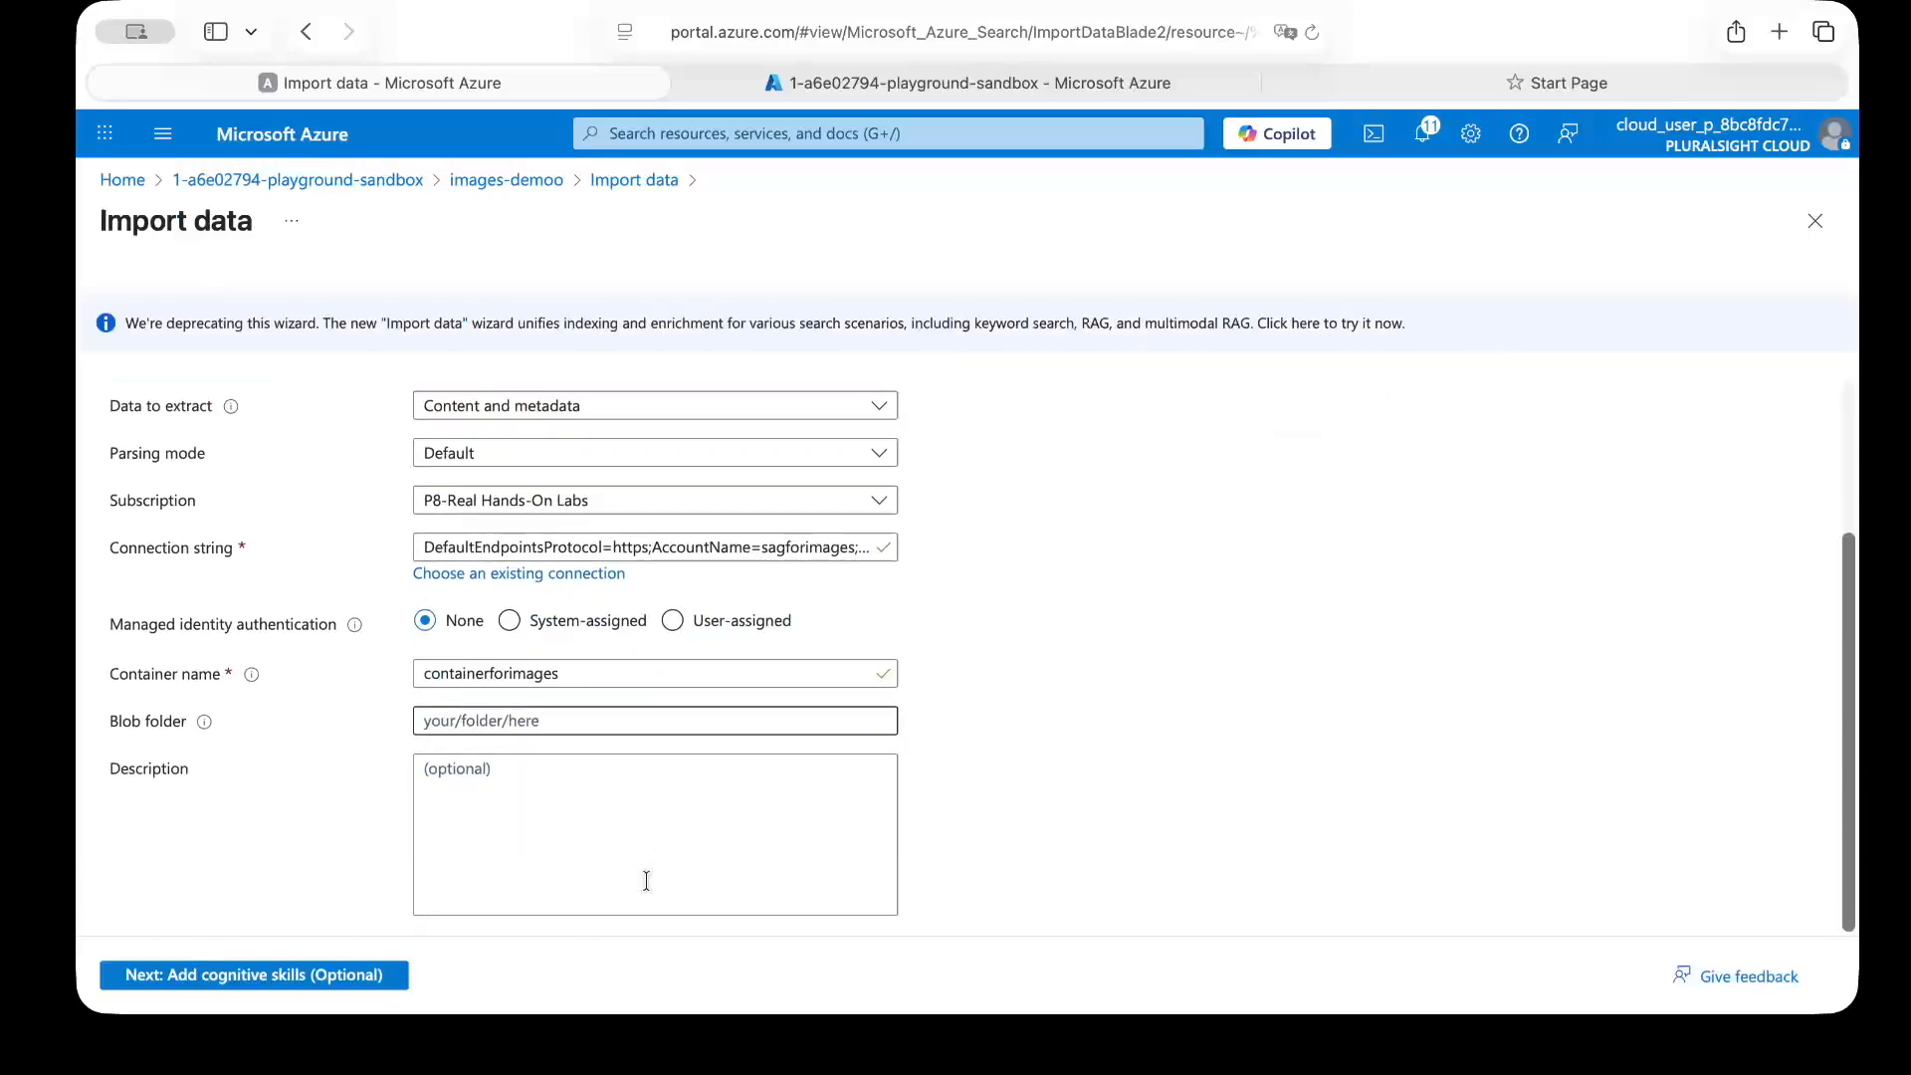
pyautogui.click(299, 978)
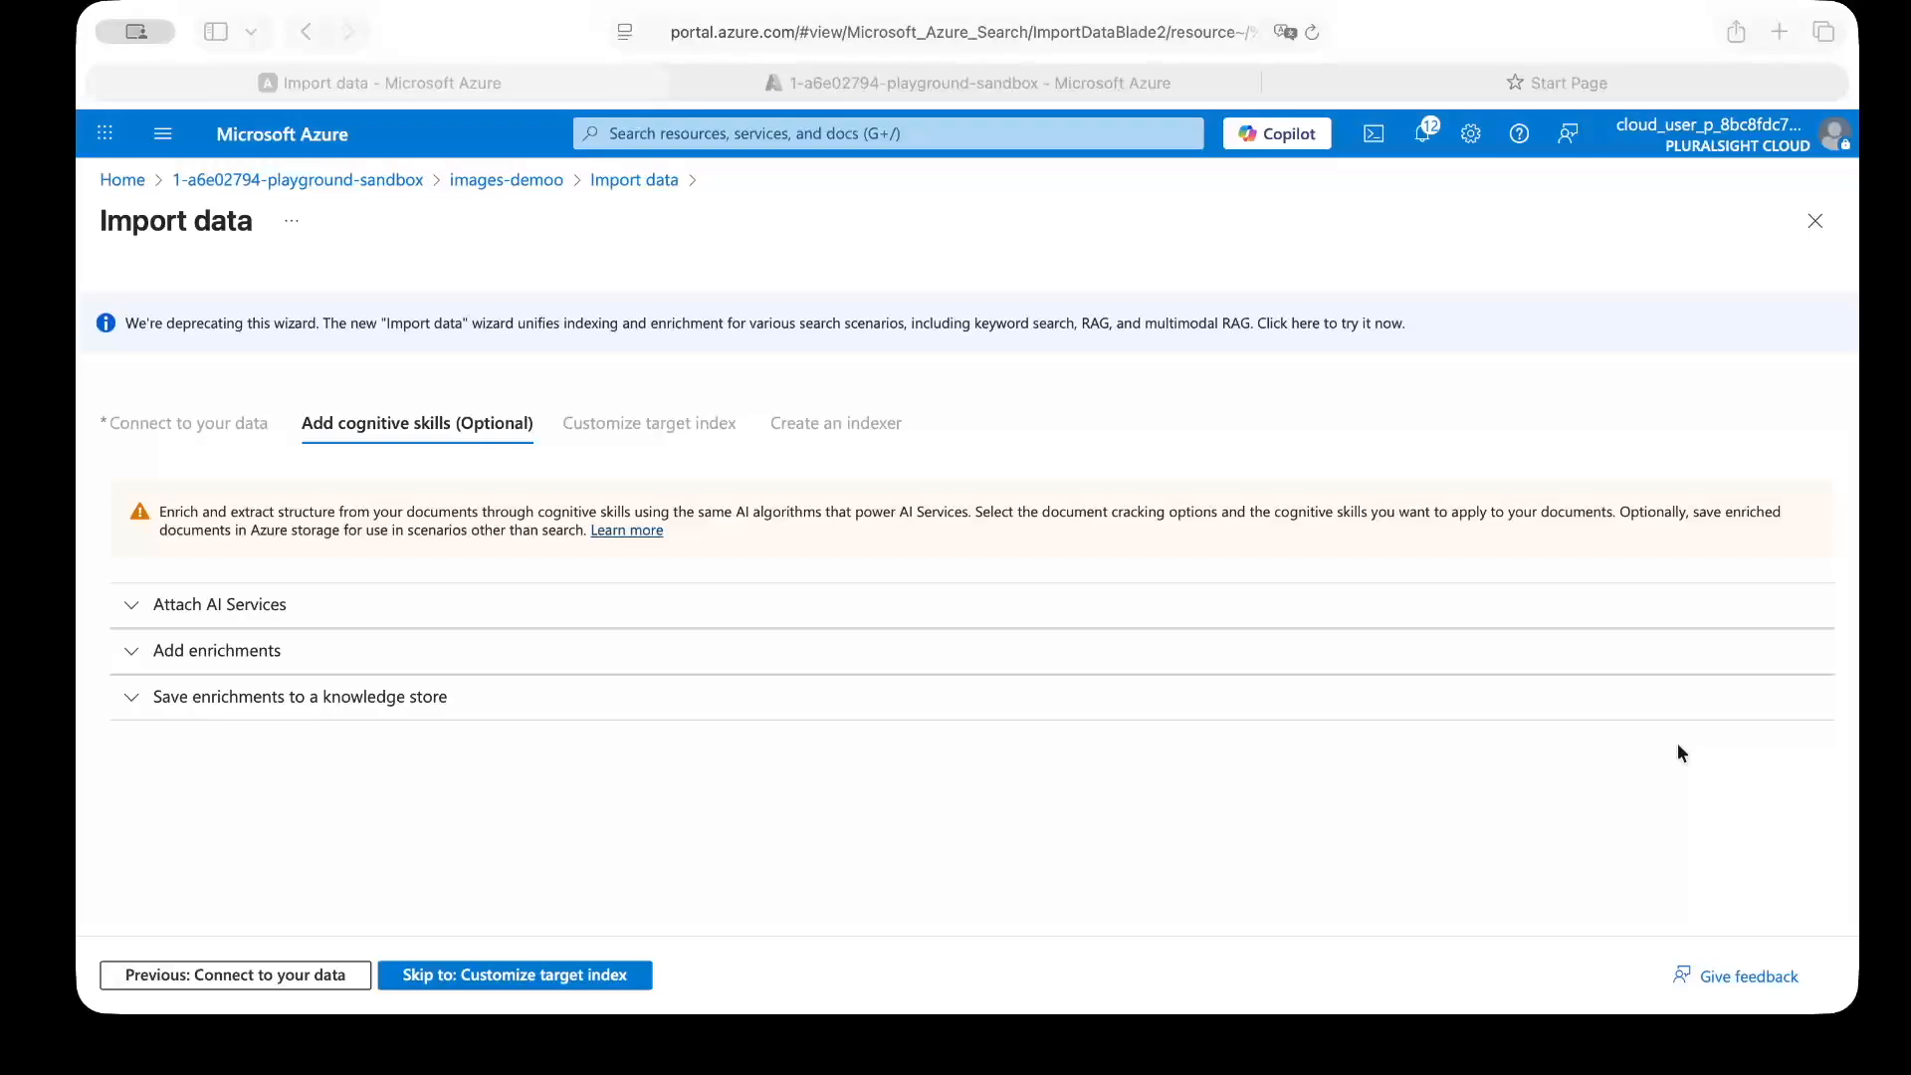
# Step: Enable OCR in the skillset's enrichments so that all text is merged into the merged_content field
pyautogui.click(159, 618)
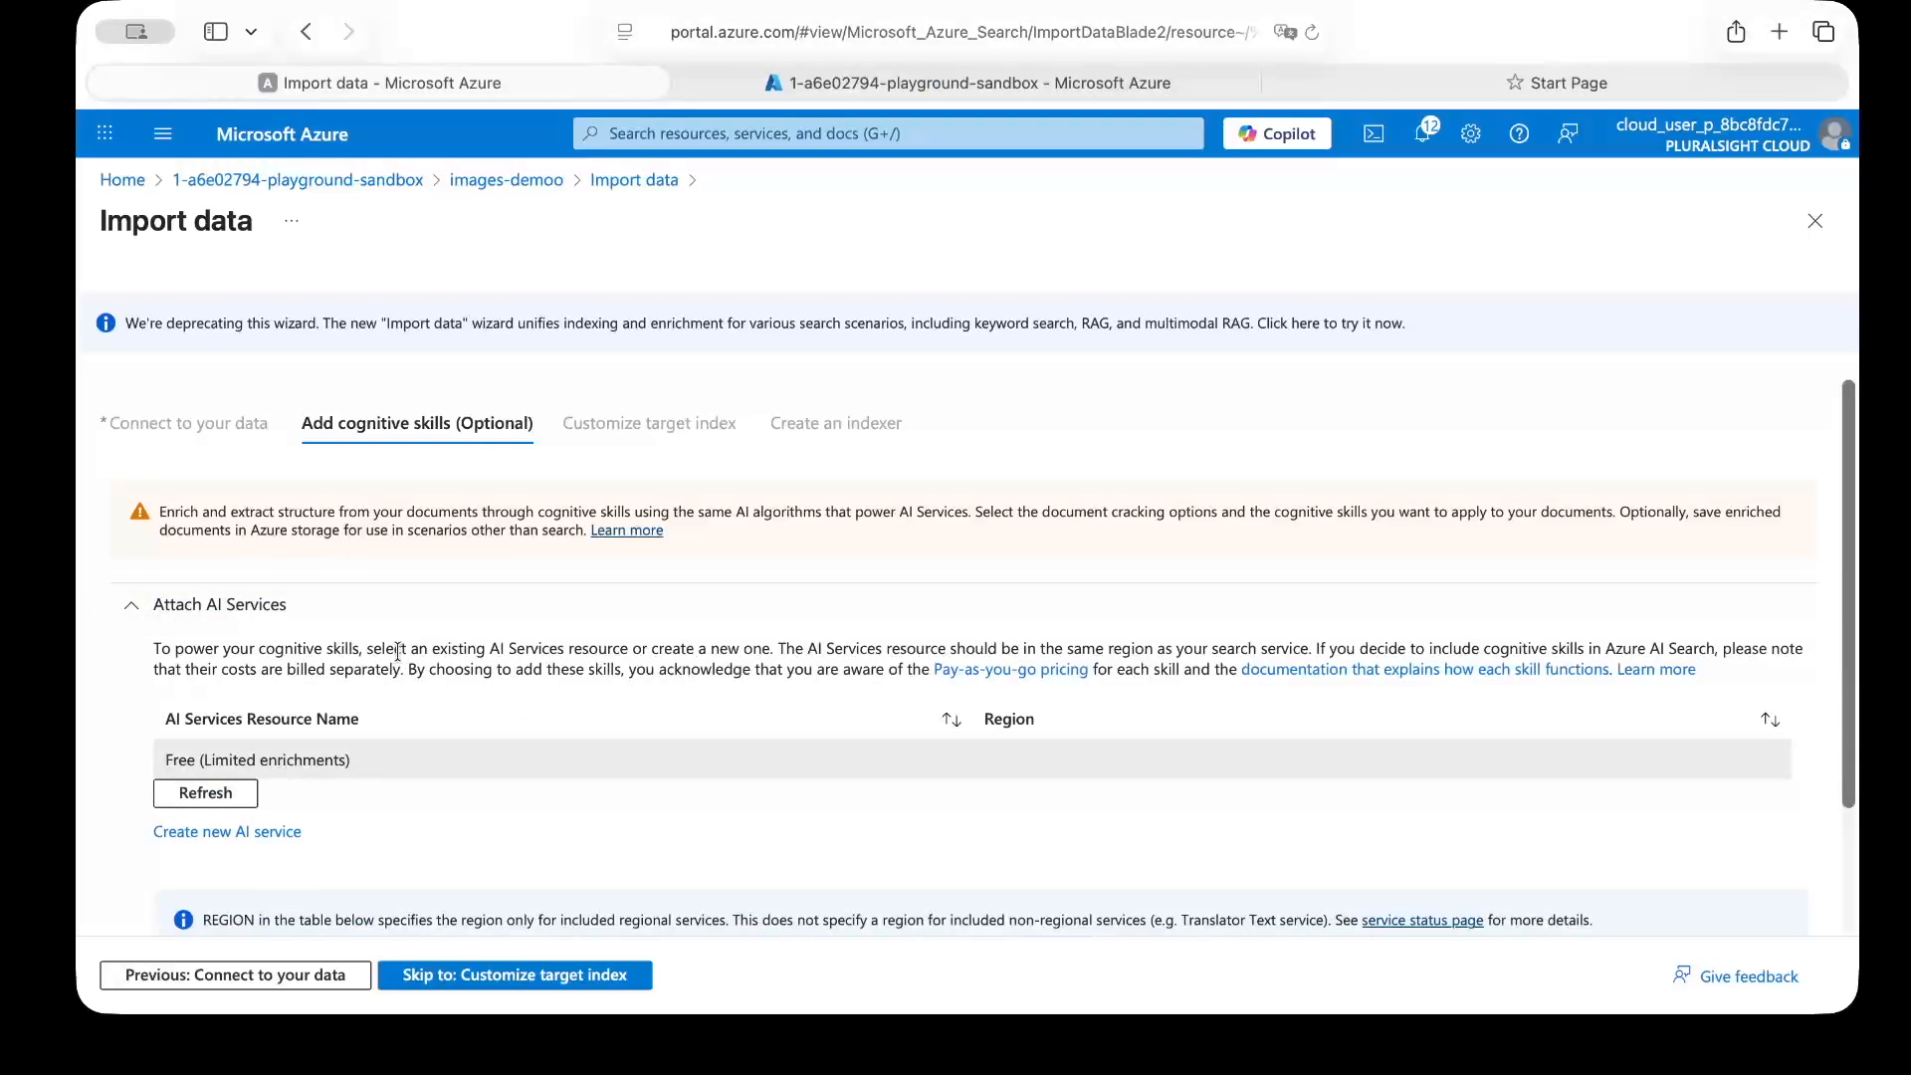
pyautogui.scroll(-3, 397, 652)
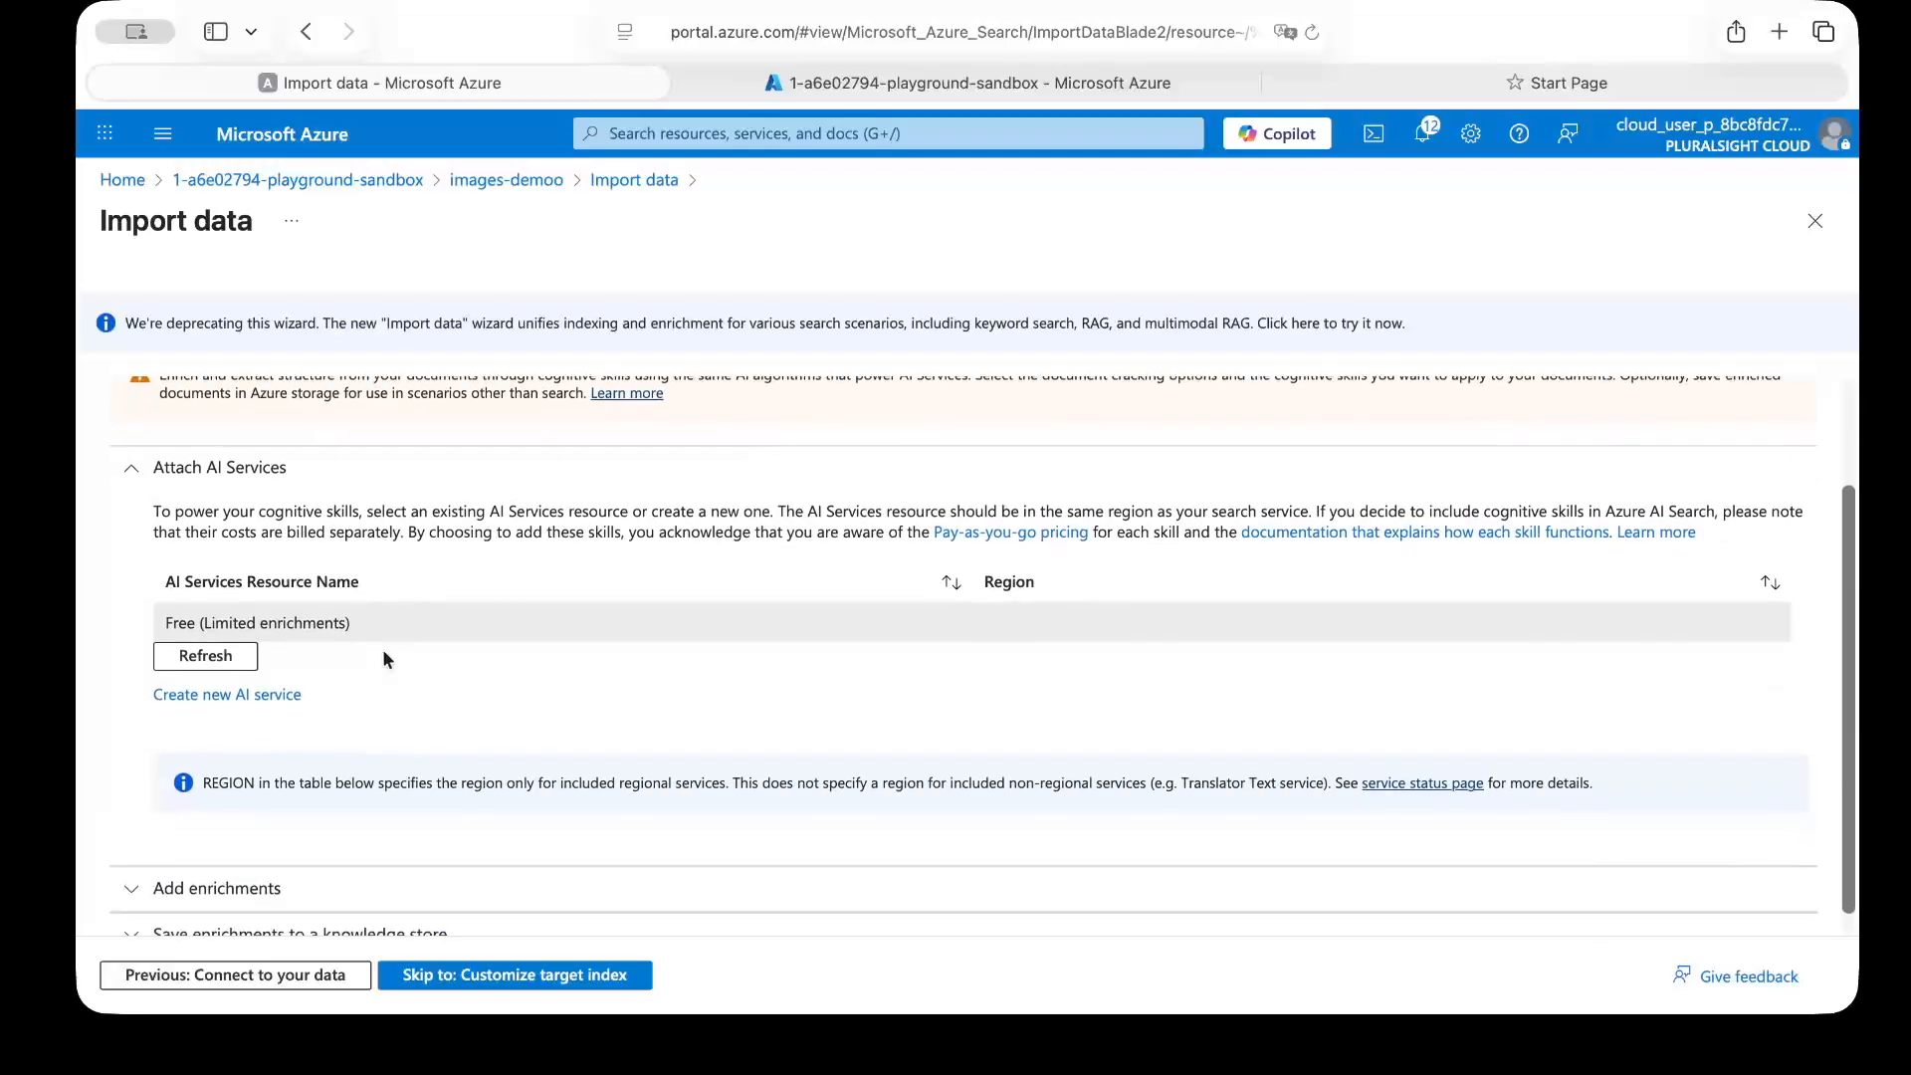
pyautogui.scroll(-1, 368, 647)
pyautogui.click(227, 865)
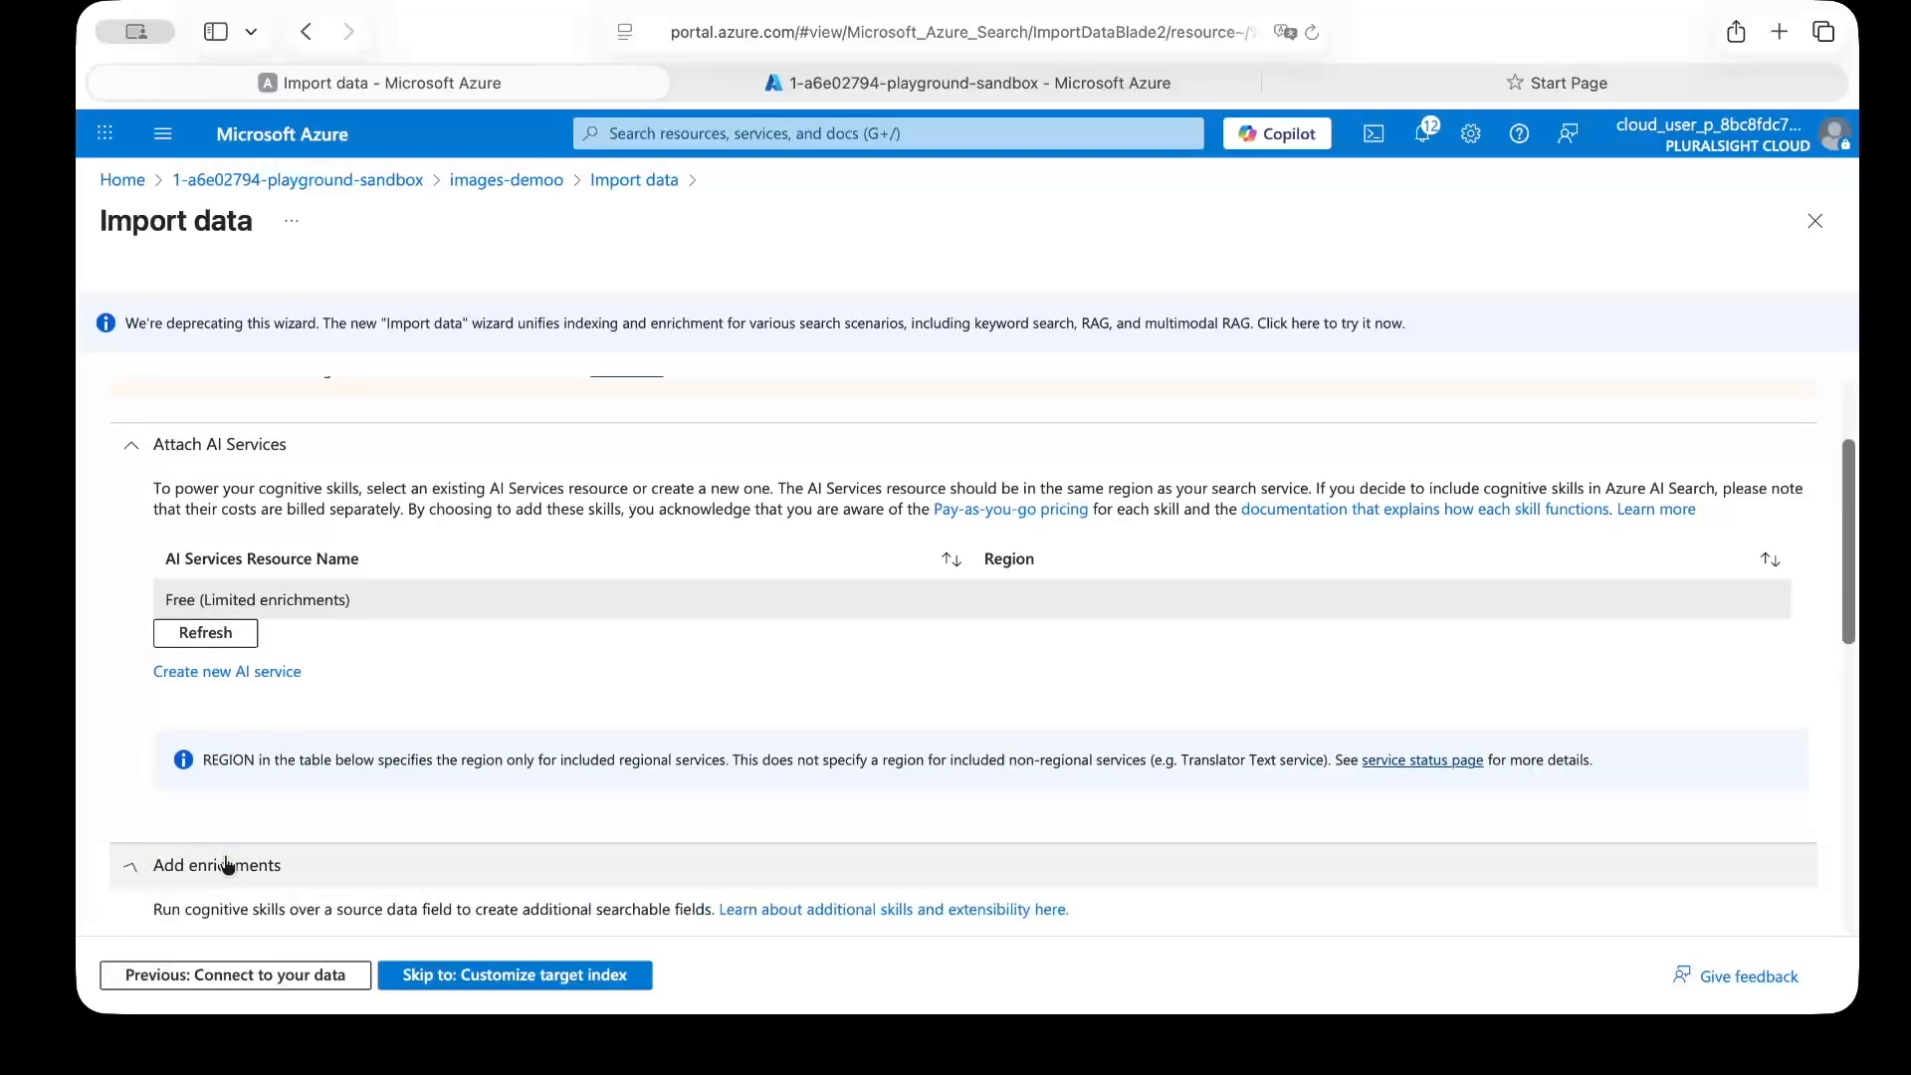
pyautogui.scroll(-5, 399, 836)
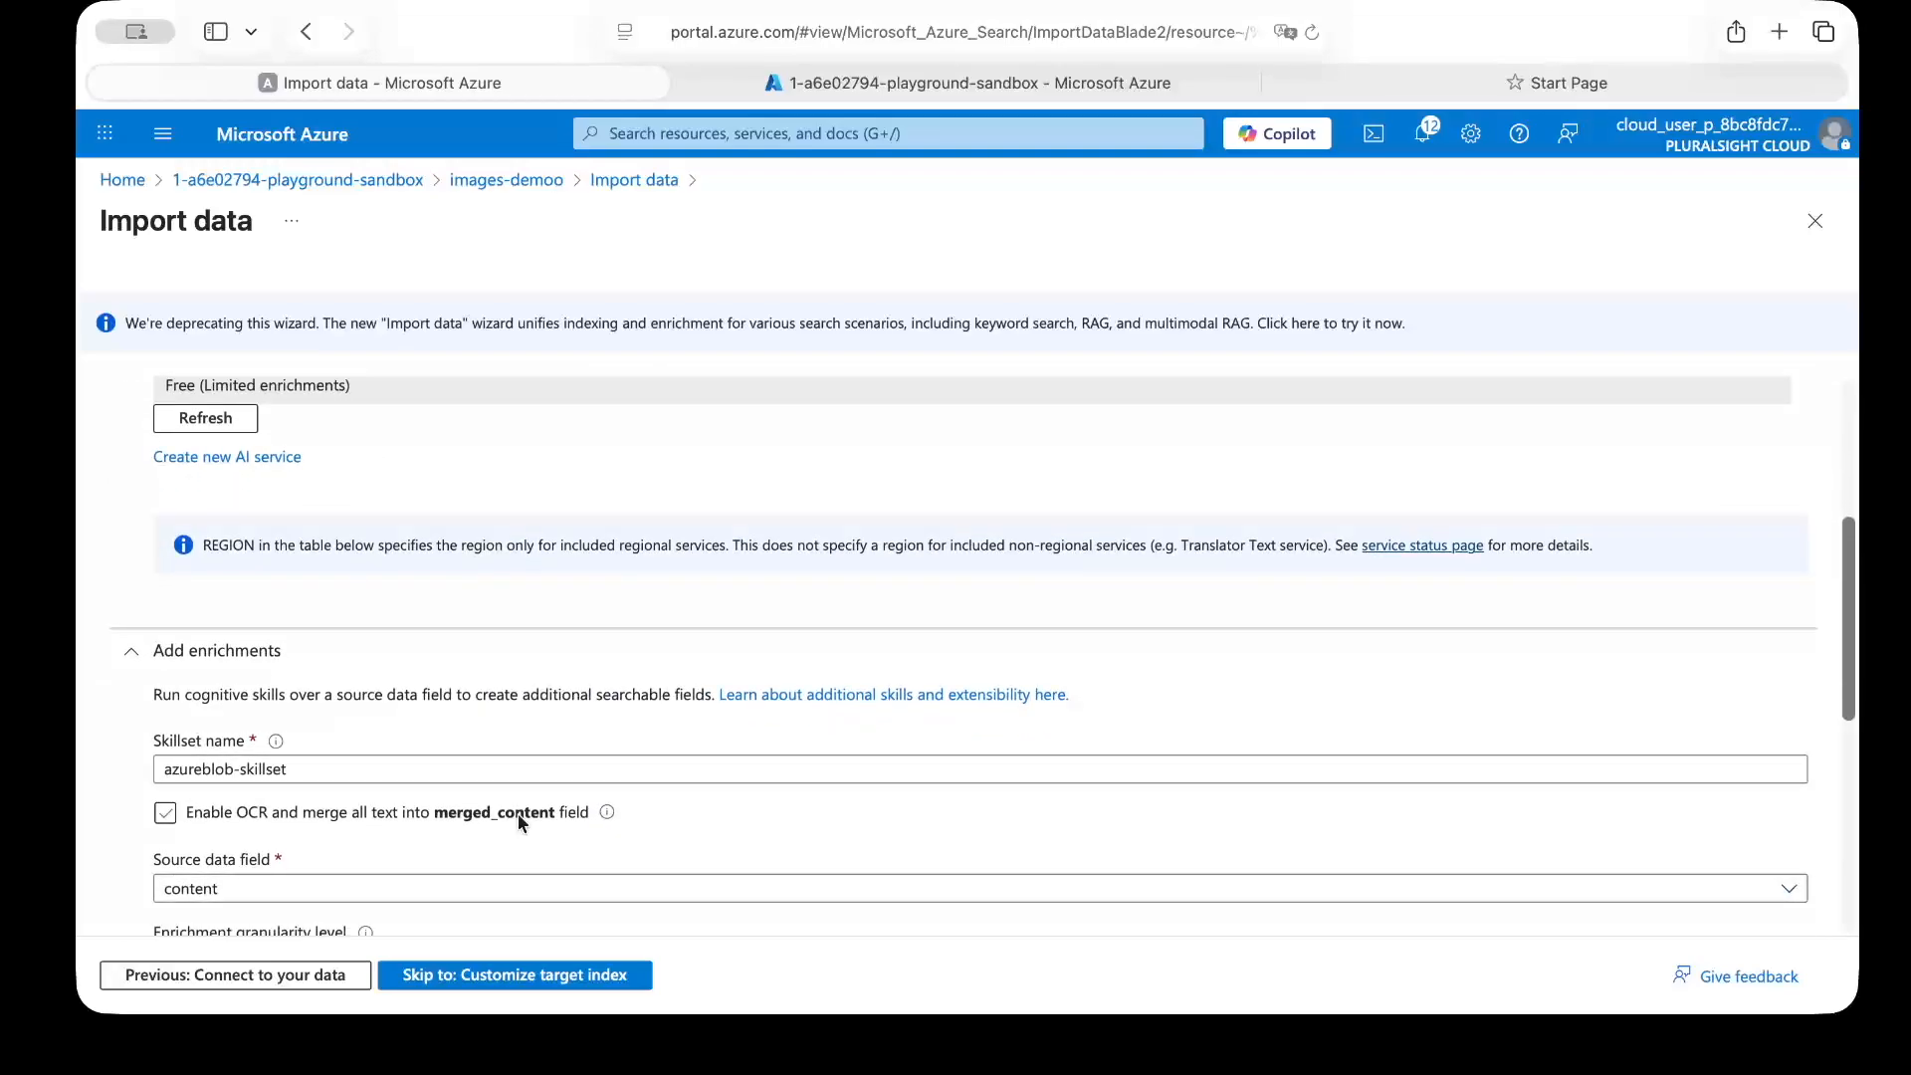
pyautogui.scroll(-1, 518, 816)
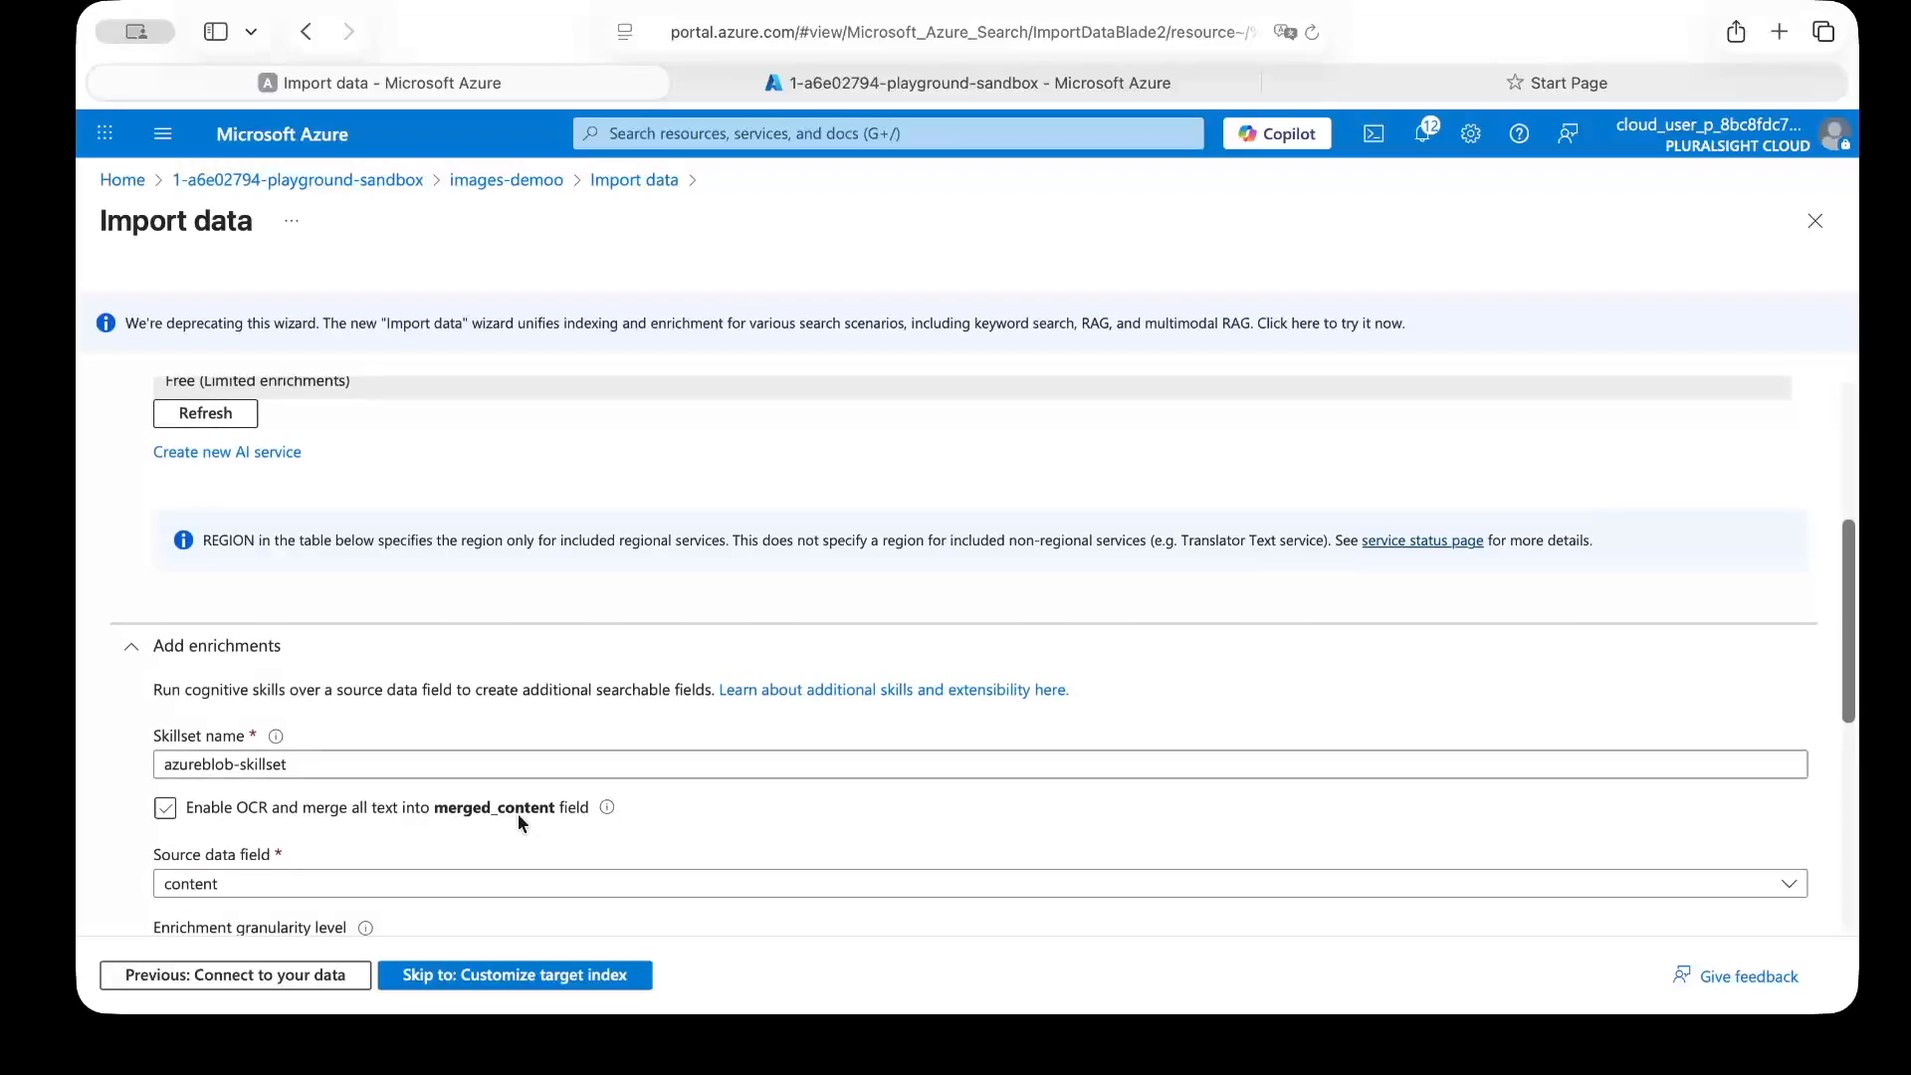
pyautogui.click(517, 814)
pyautogui.scroll(-1, 517, 814)
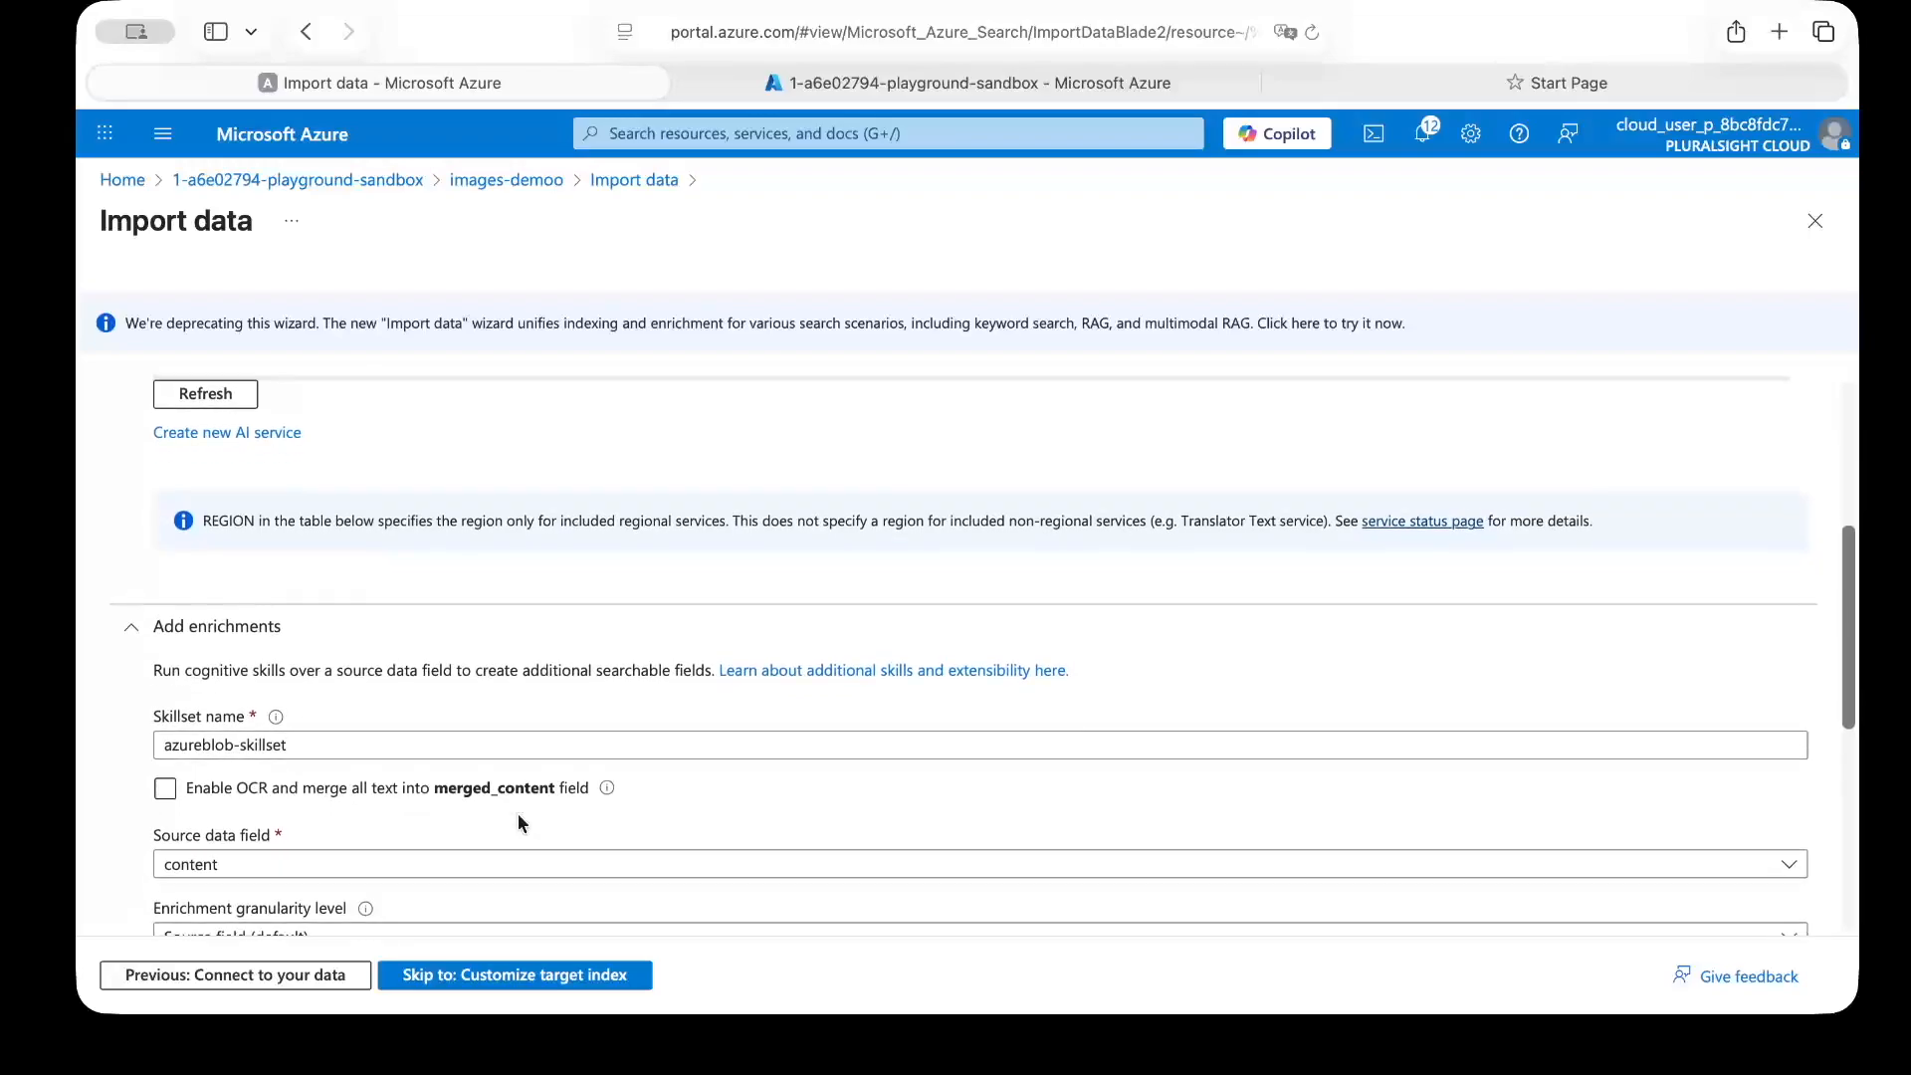
pyautogui.click(181, 797)
pyautogui.scroll(-3, 584, 773)
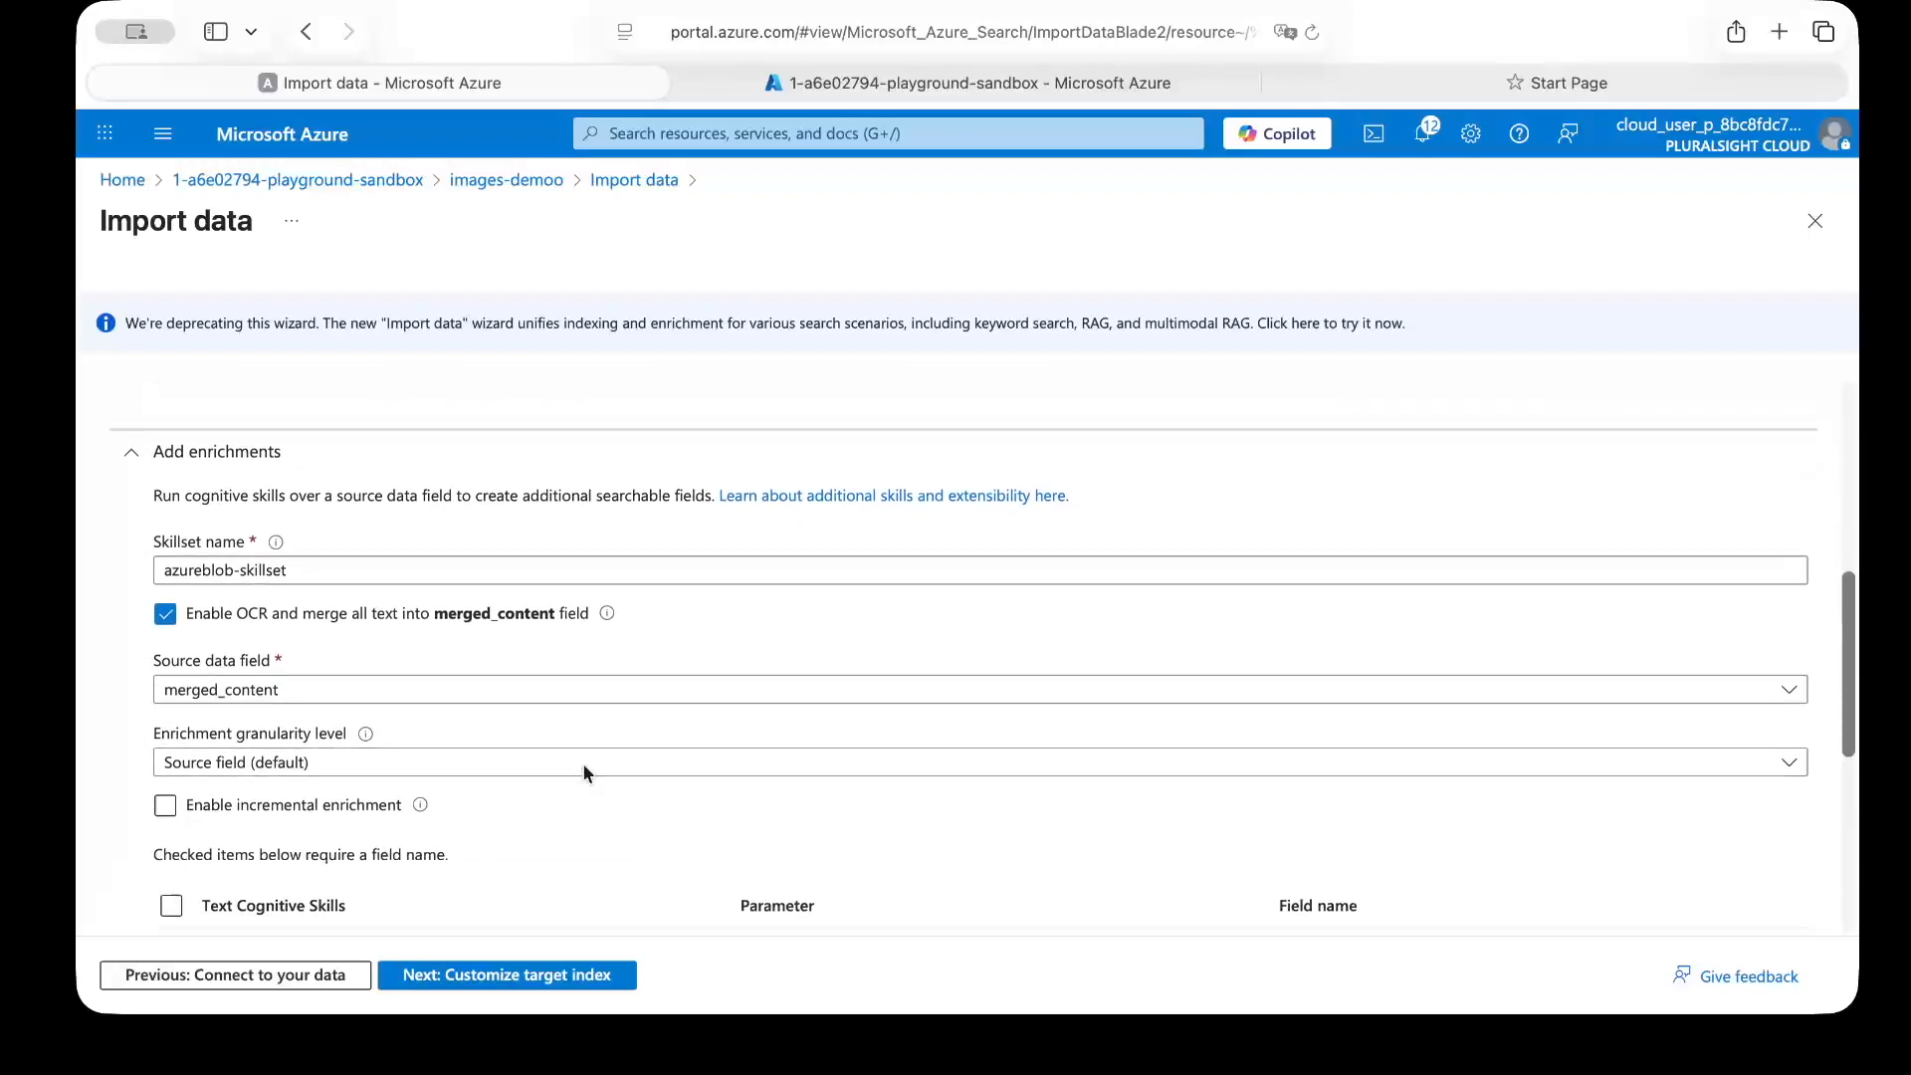
# Step: Enable the image cognitive skills for generating tags and captions from images, and continue to customizing the target index
pyautogui.scroll(-1, 585, 773)
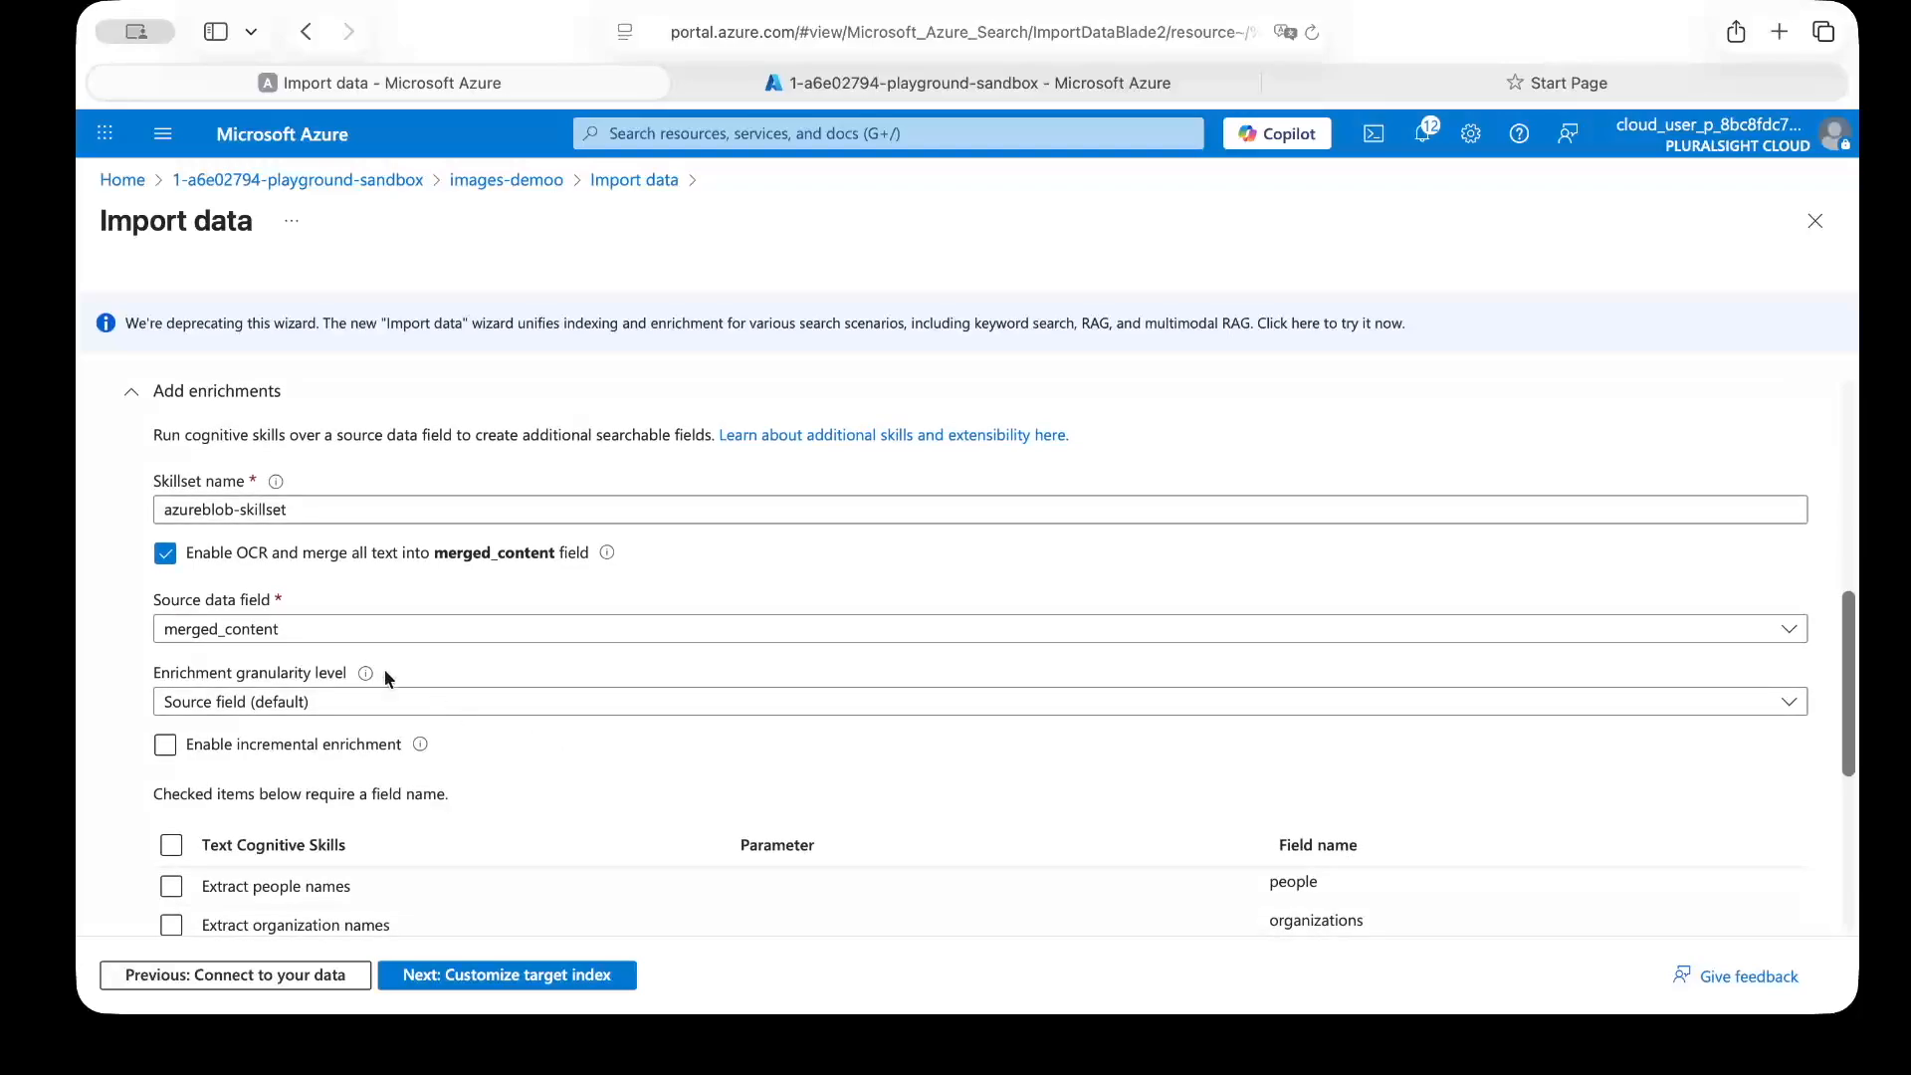
pyautogui.scroll(-2, 398, 755)
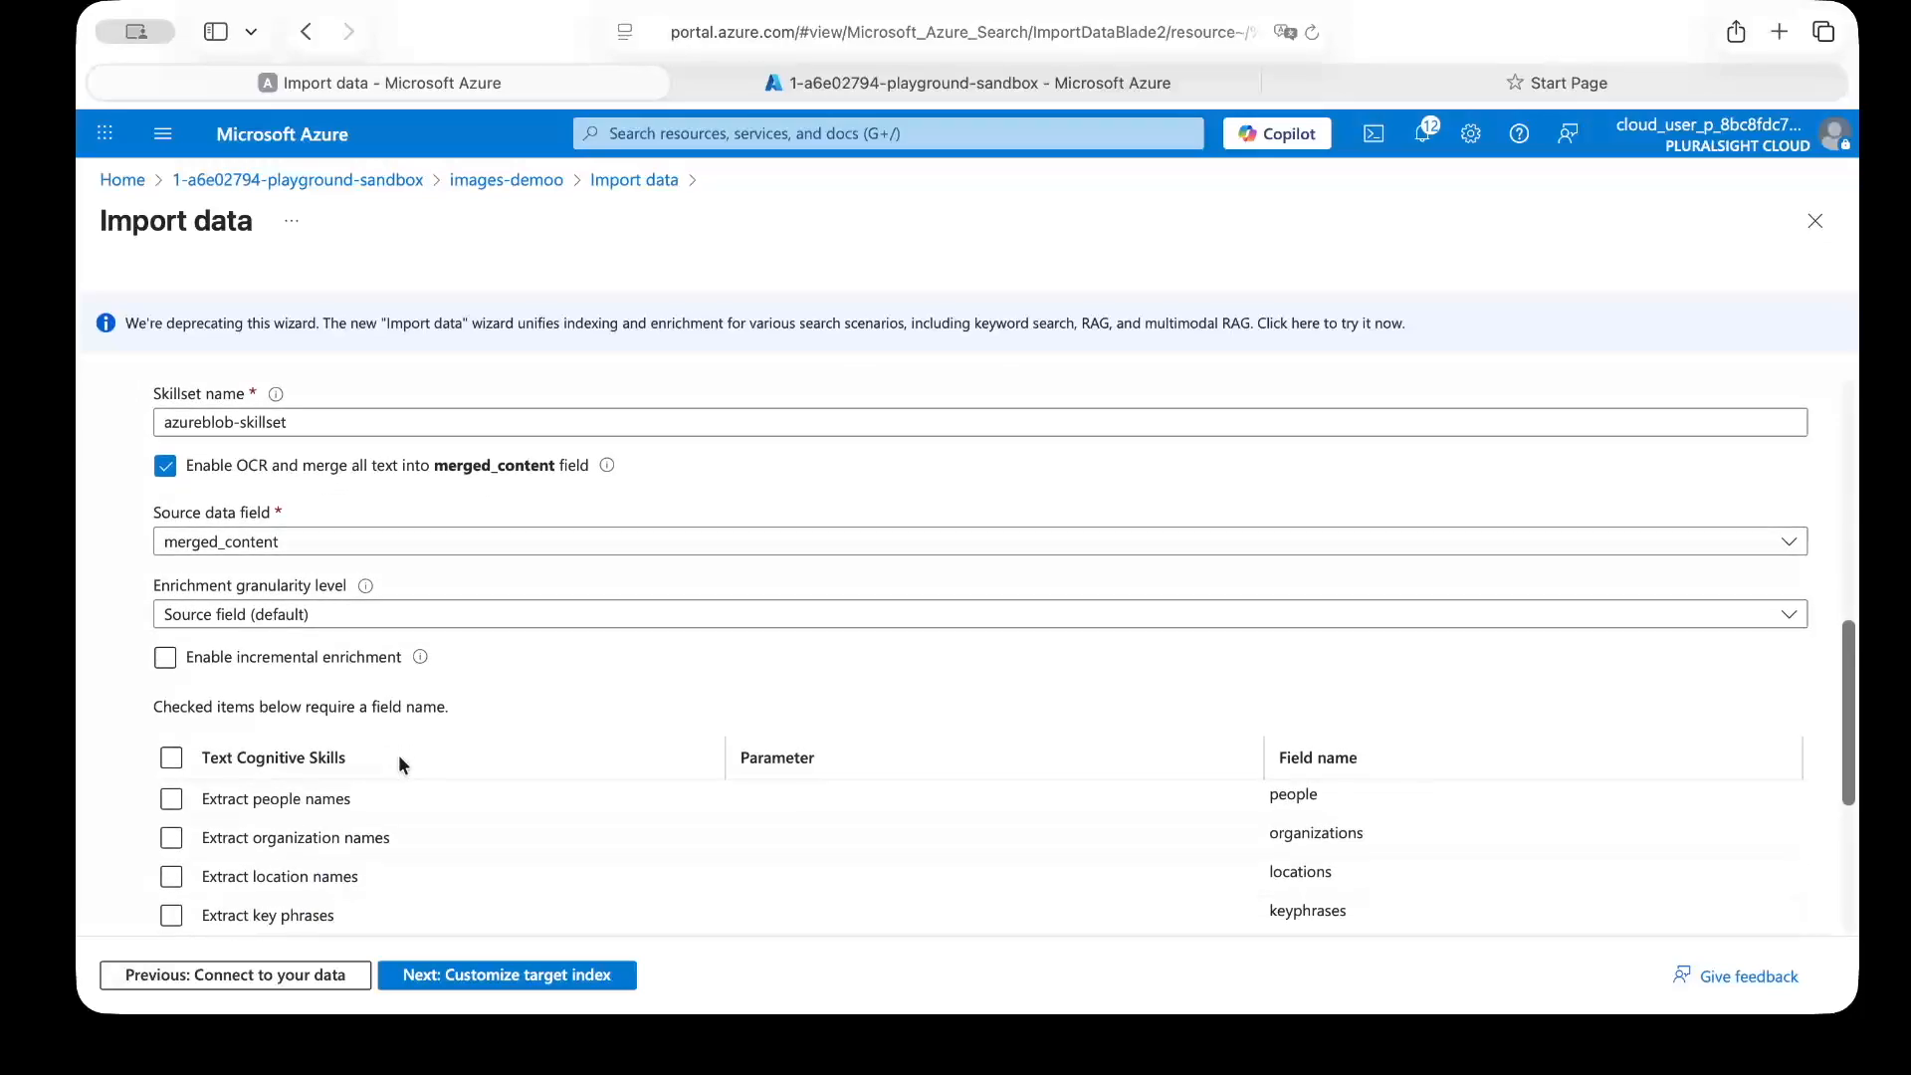
pyautogui.scroll(-1, 398, 755)
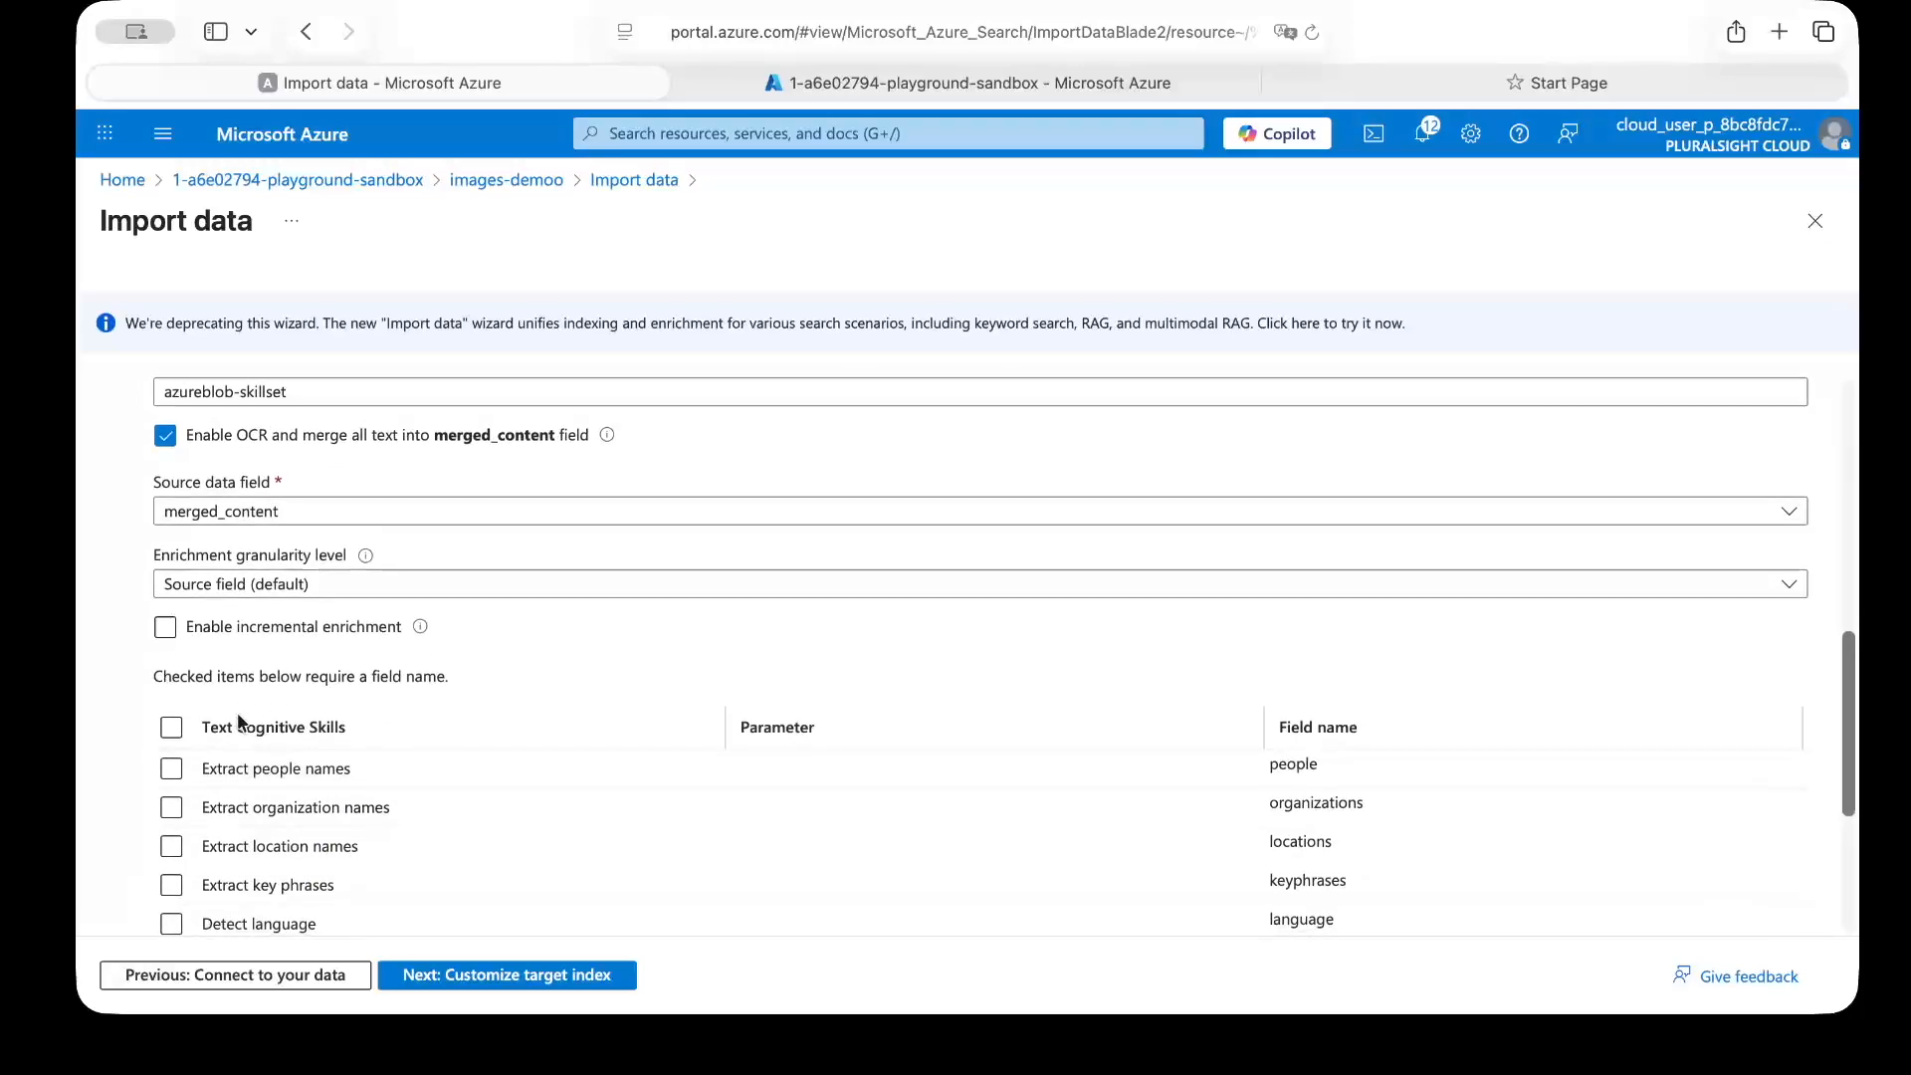
pyautogui.scroll(-6, 238, 716)
pyautogui.click(171, 778)
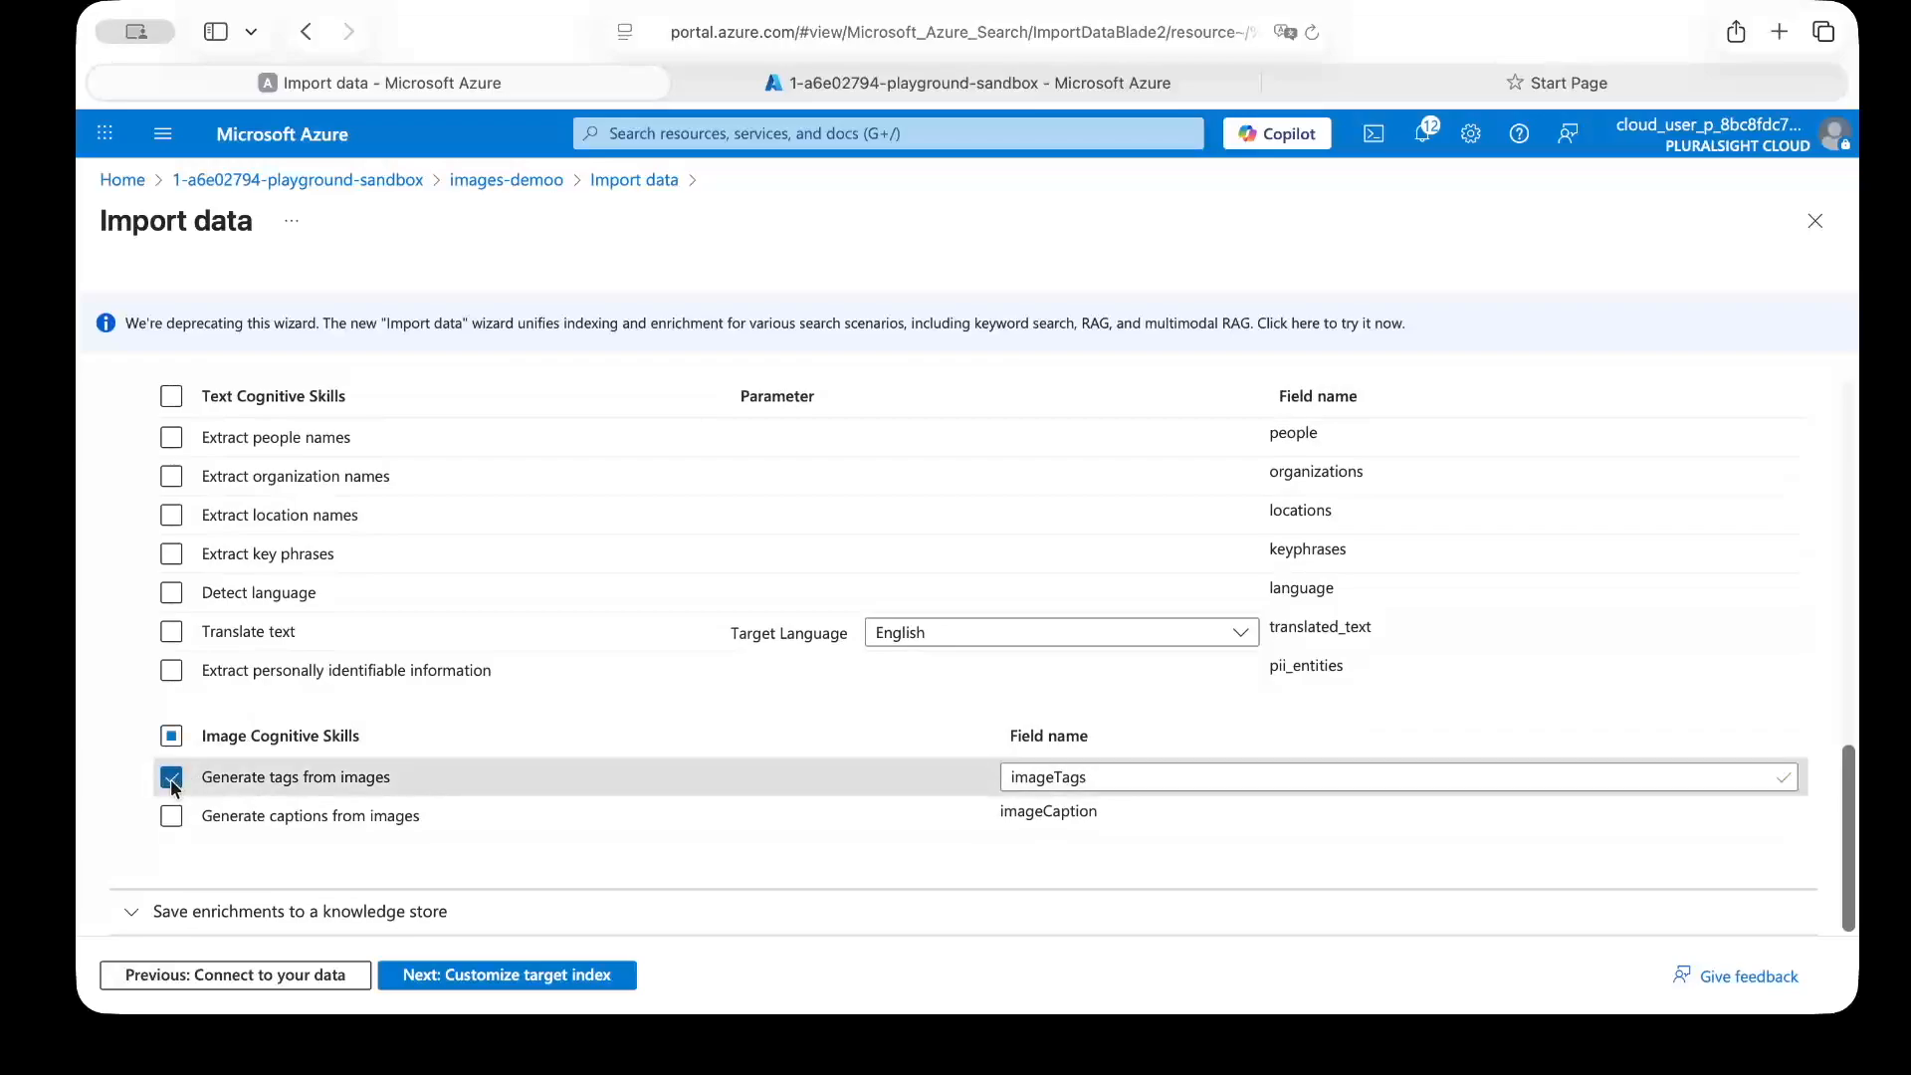
pyautogui.click(171, 819)
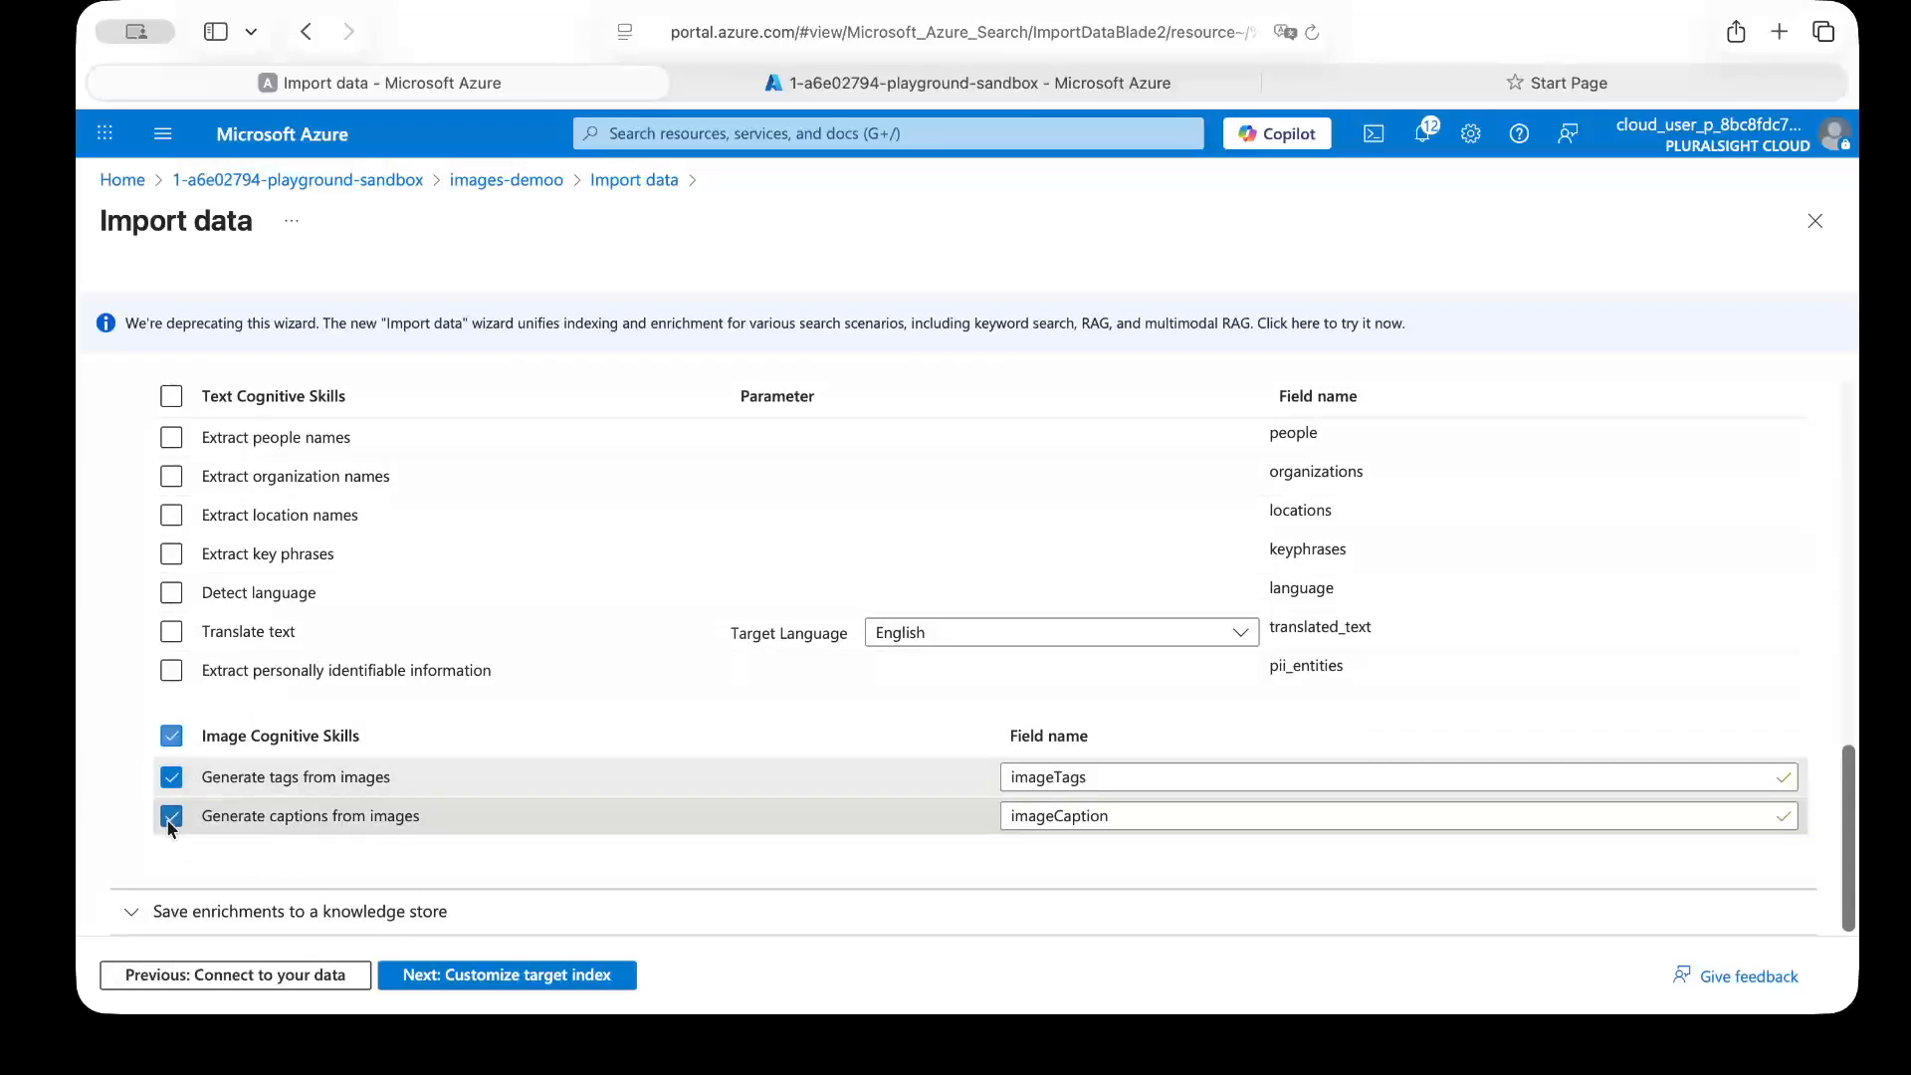
pyautogui.click(315, 912)
pyautogui.scroll(-4, 316, 905)
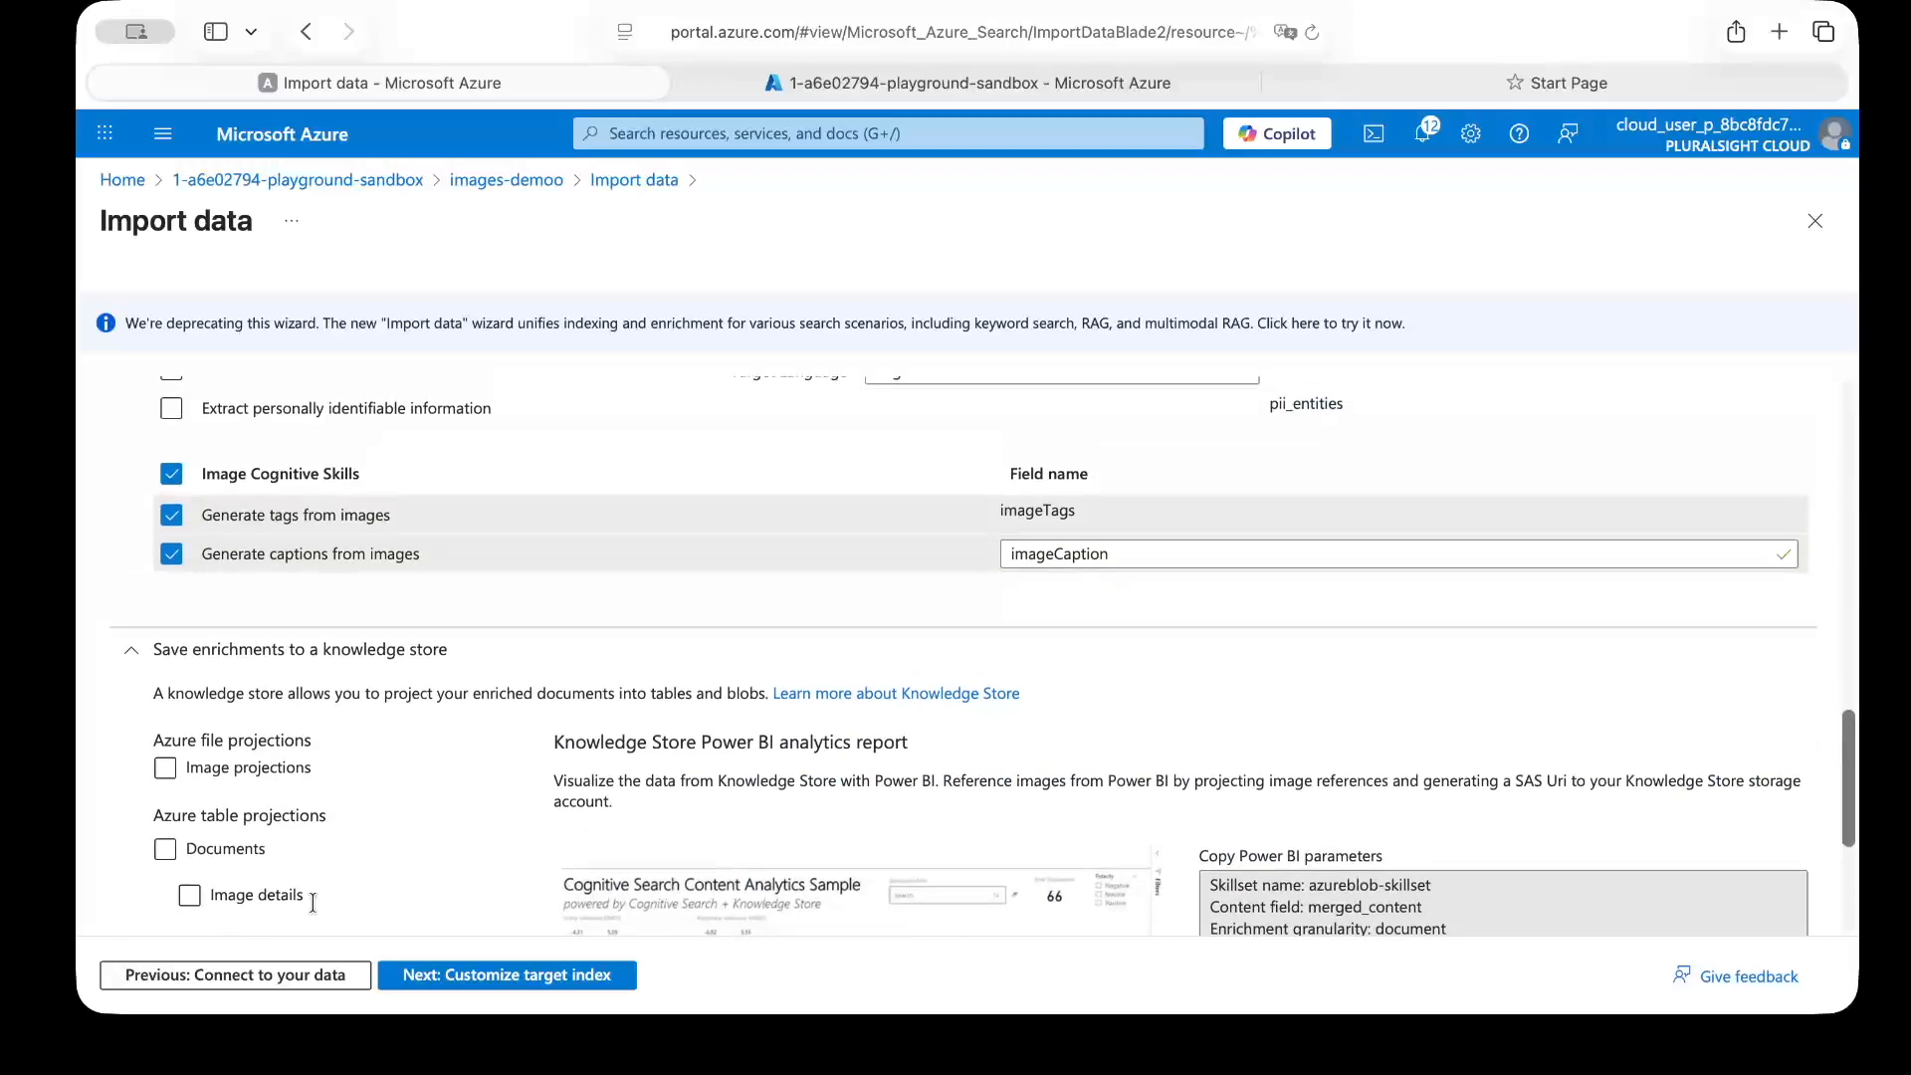
pyautogui.click(130, 650)
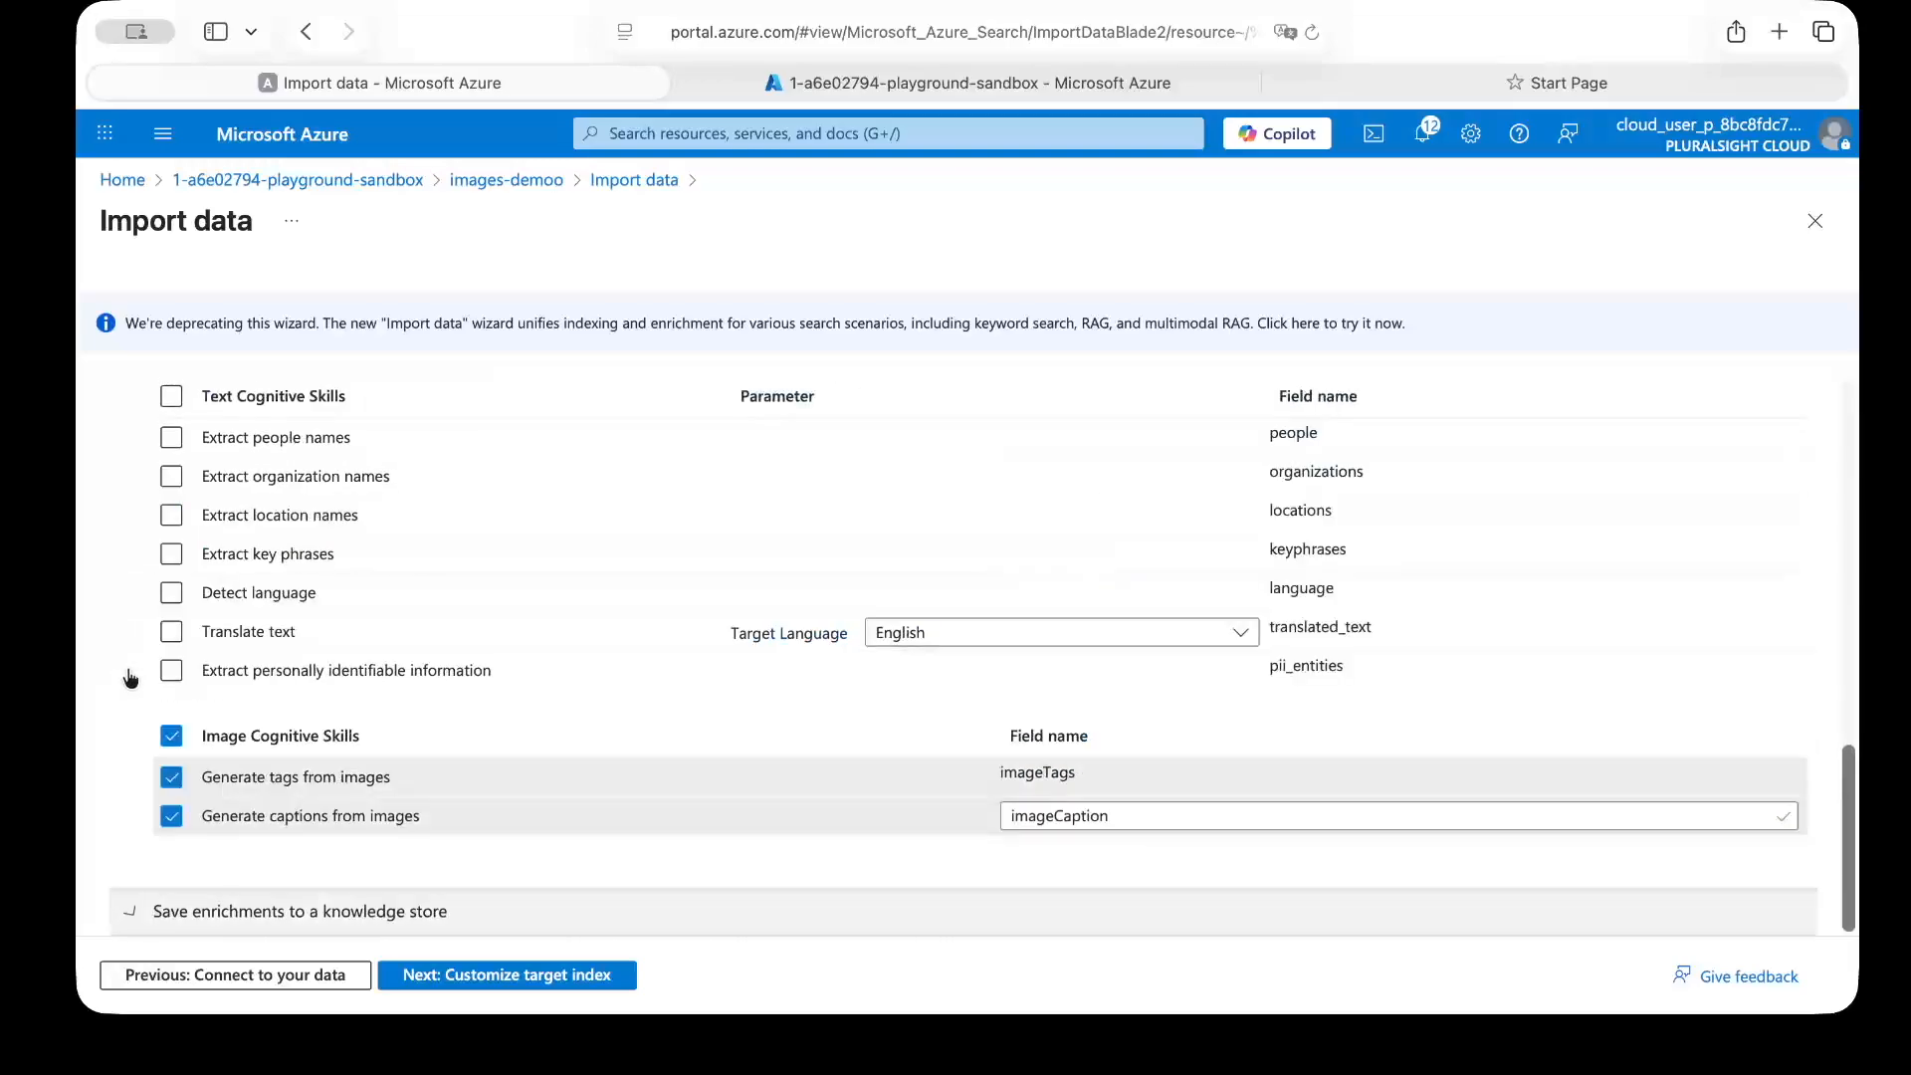
pyautogui.click(539, 981)
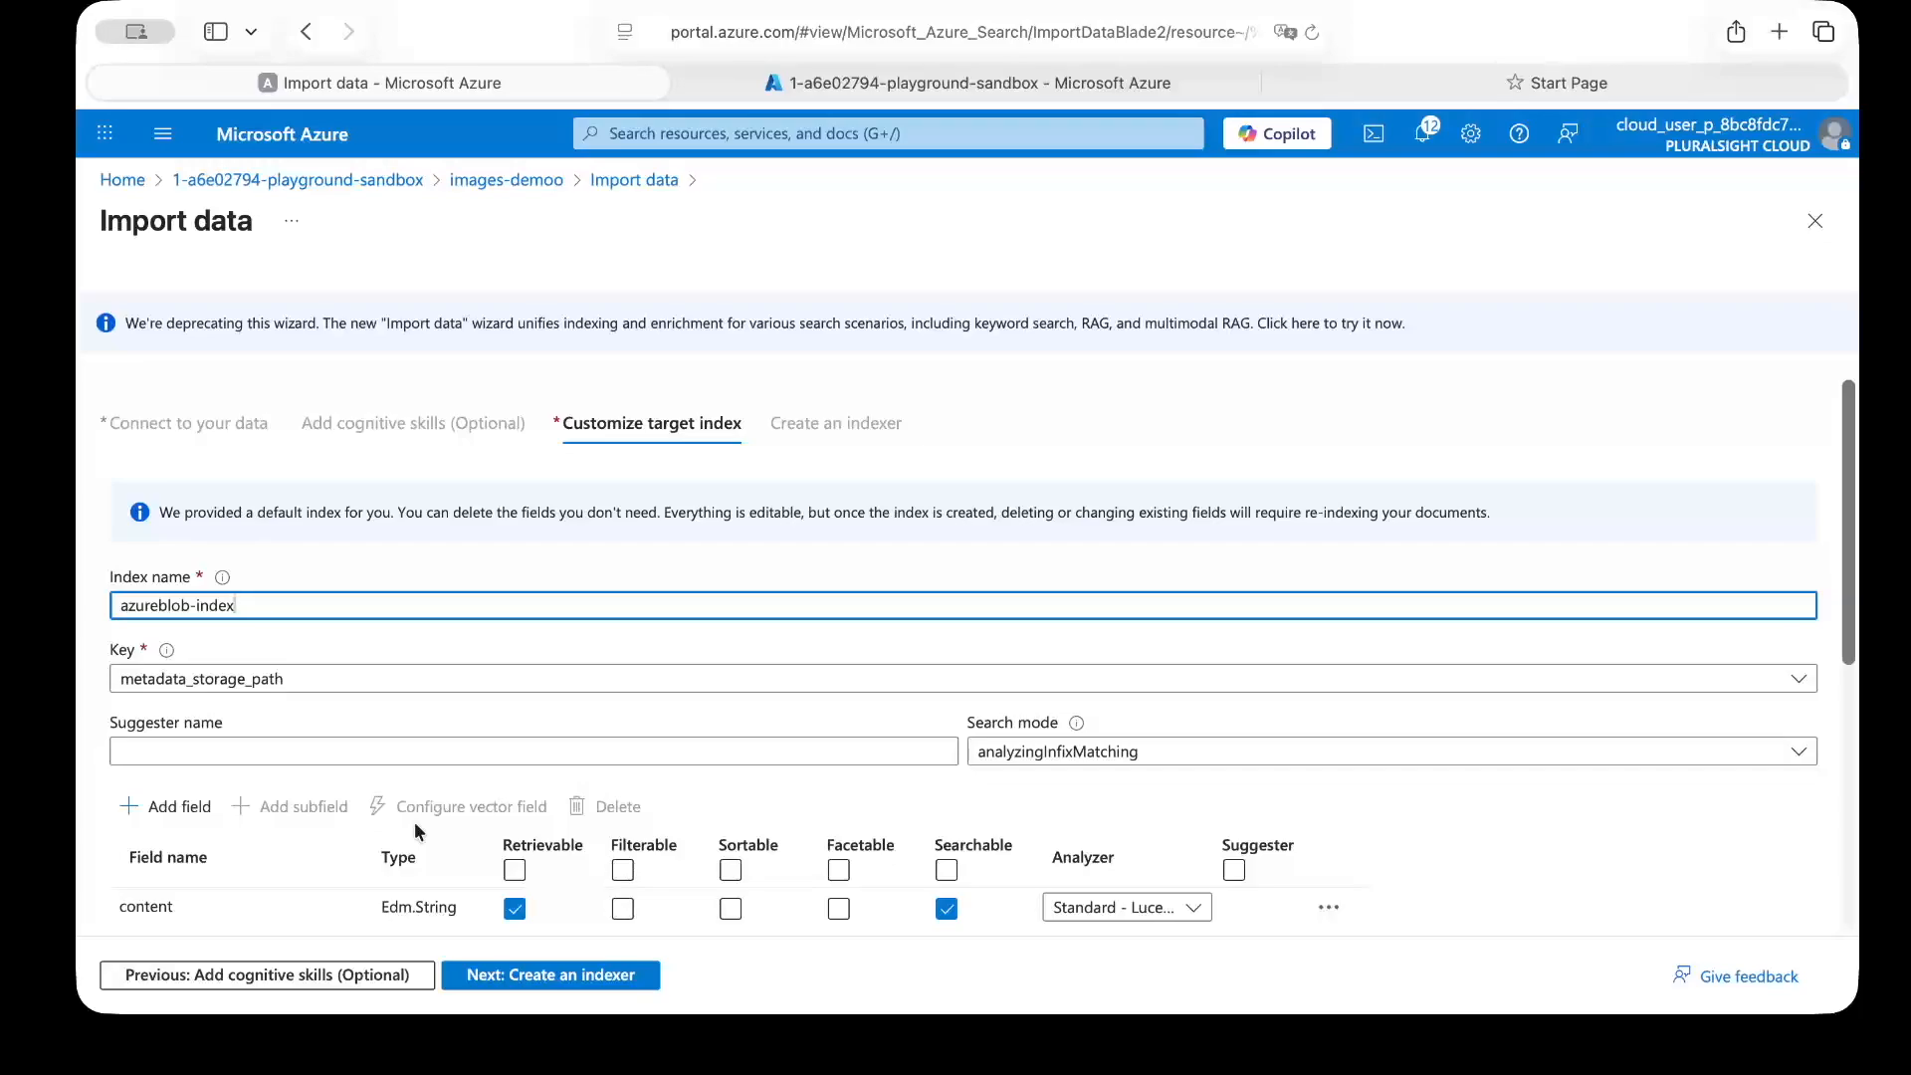
# Step: Make all applicable fields of the azureblob-index target index retrievable and searchable
pyautogui.scroll(-2, 414, 821)
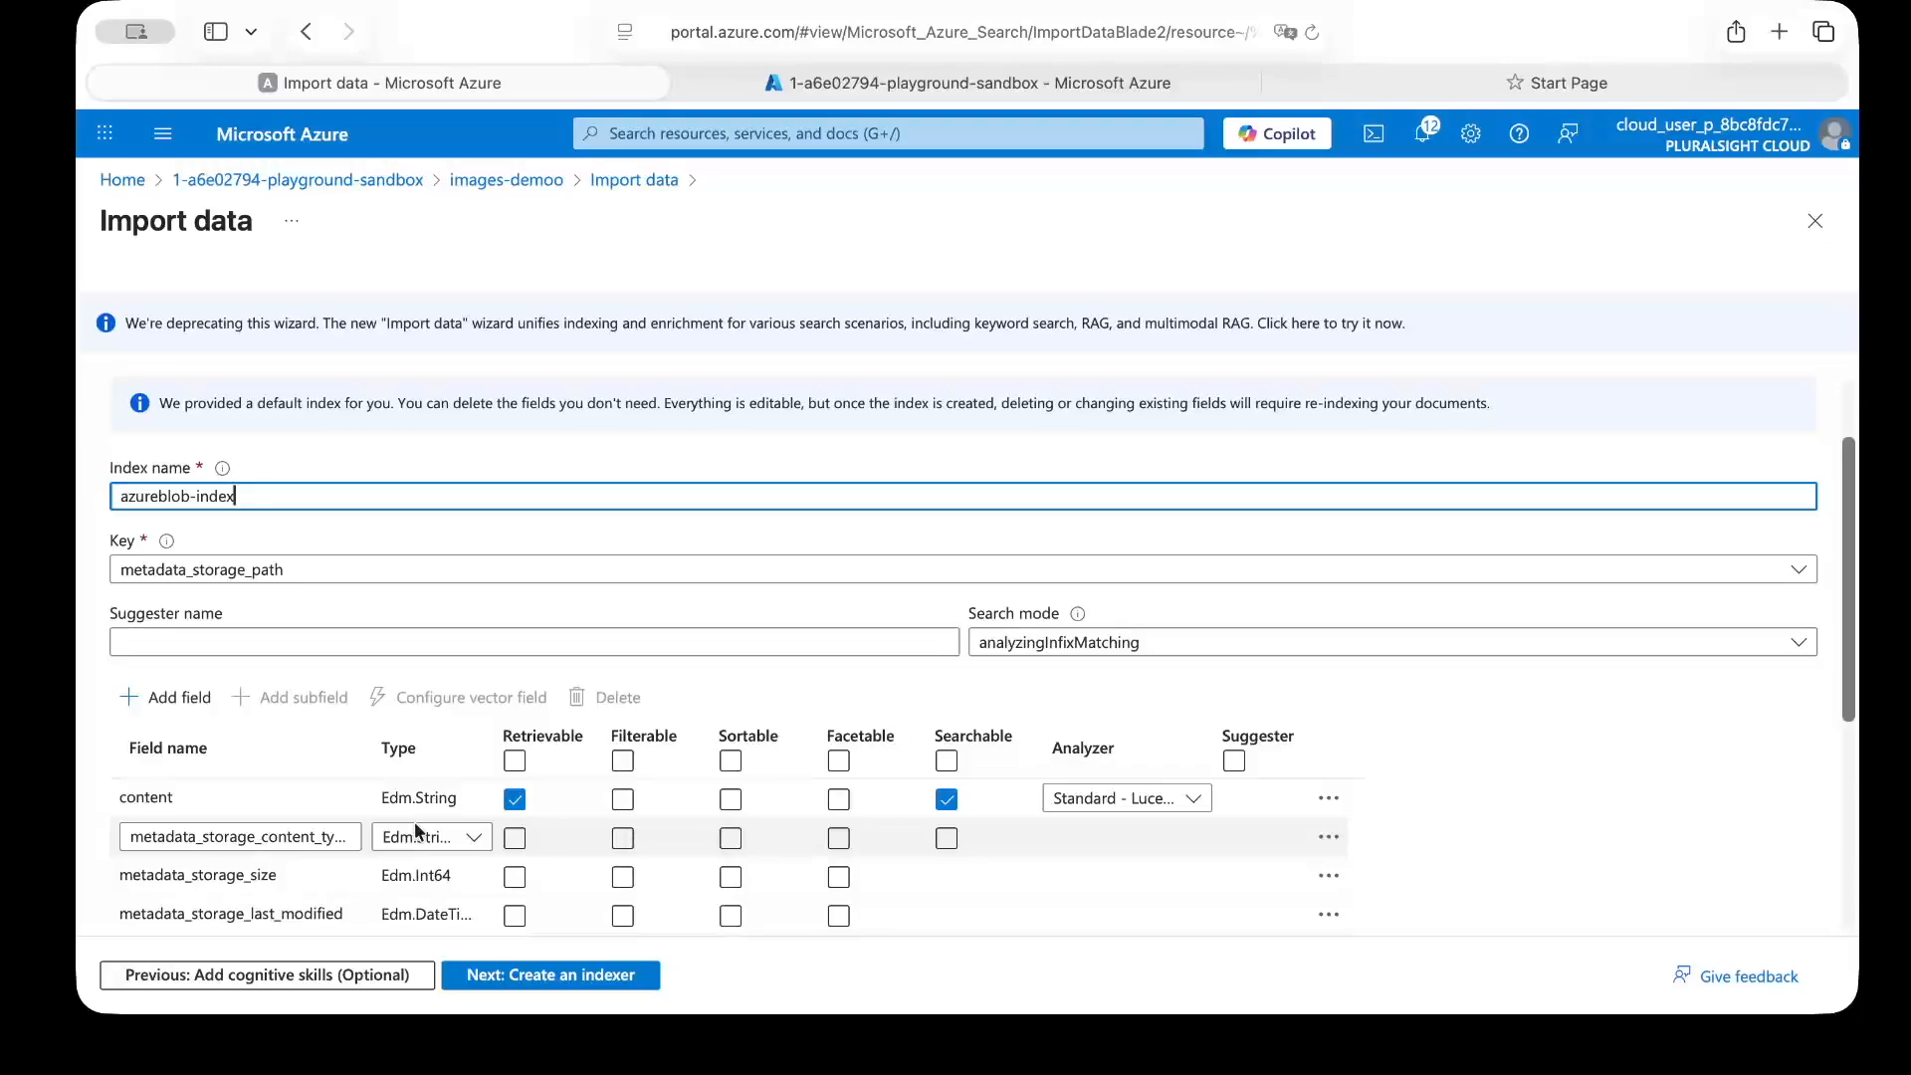
pyautogui.scroll(-1, 414, 821)
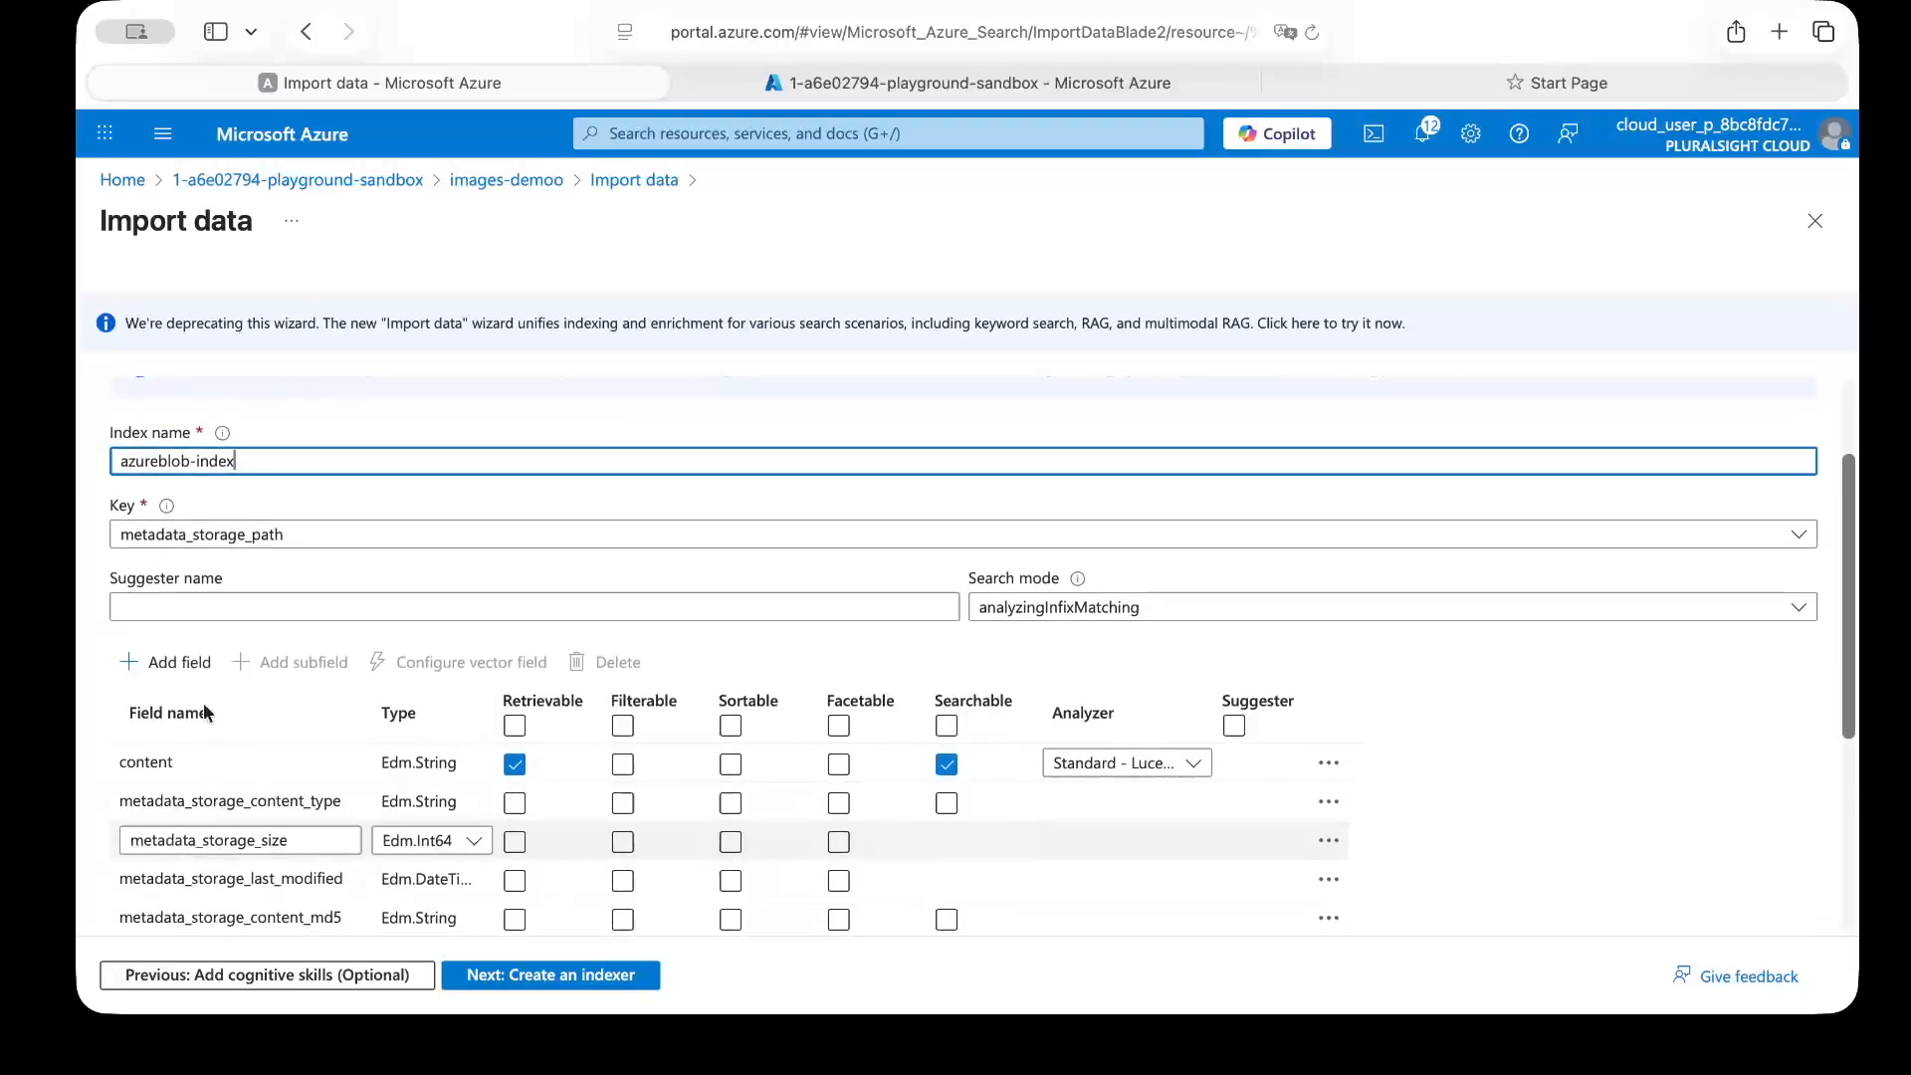
pyautogui.click(515, 726)
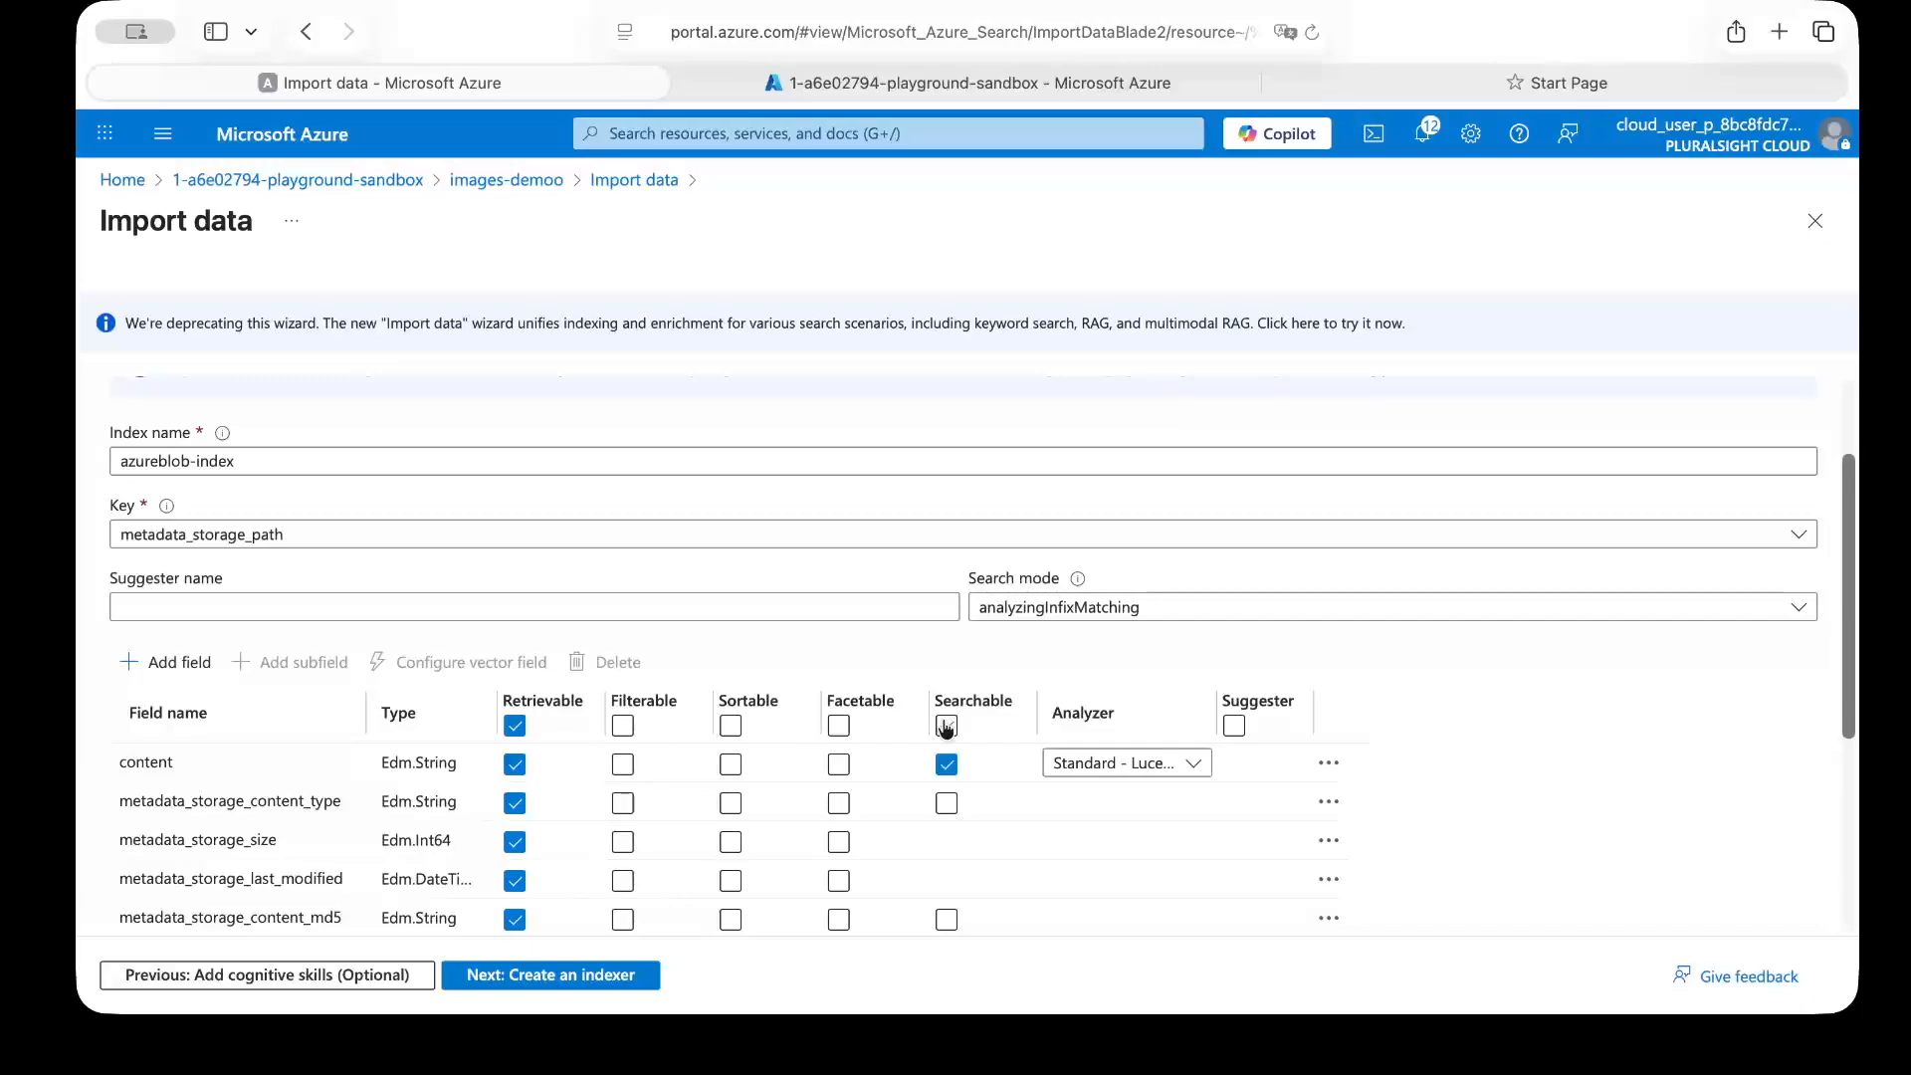
pyautogui.click(947, 725)
pyautogui.scroll(-1, 950, 734)
pyautogui.scroll(-5, 951, 734)
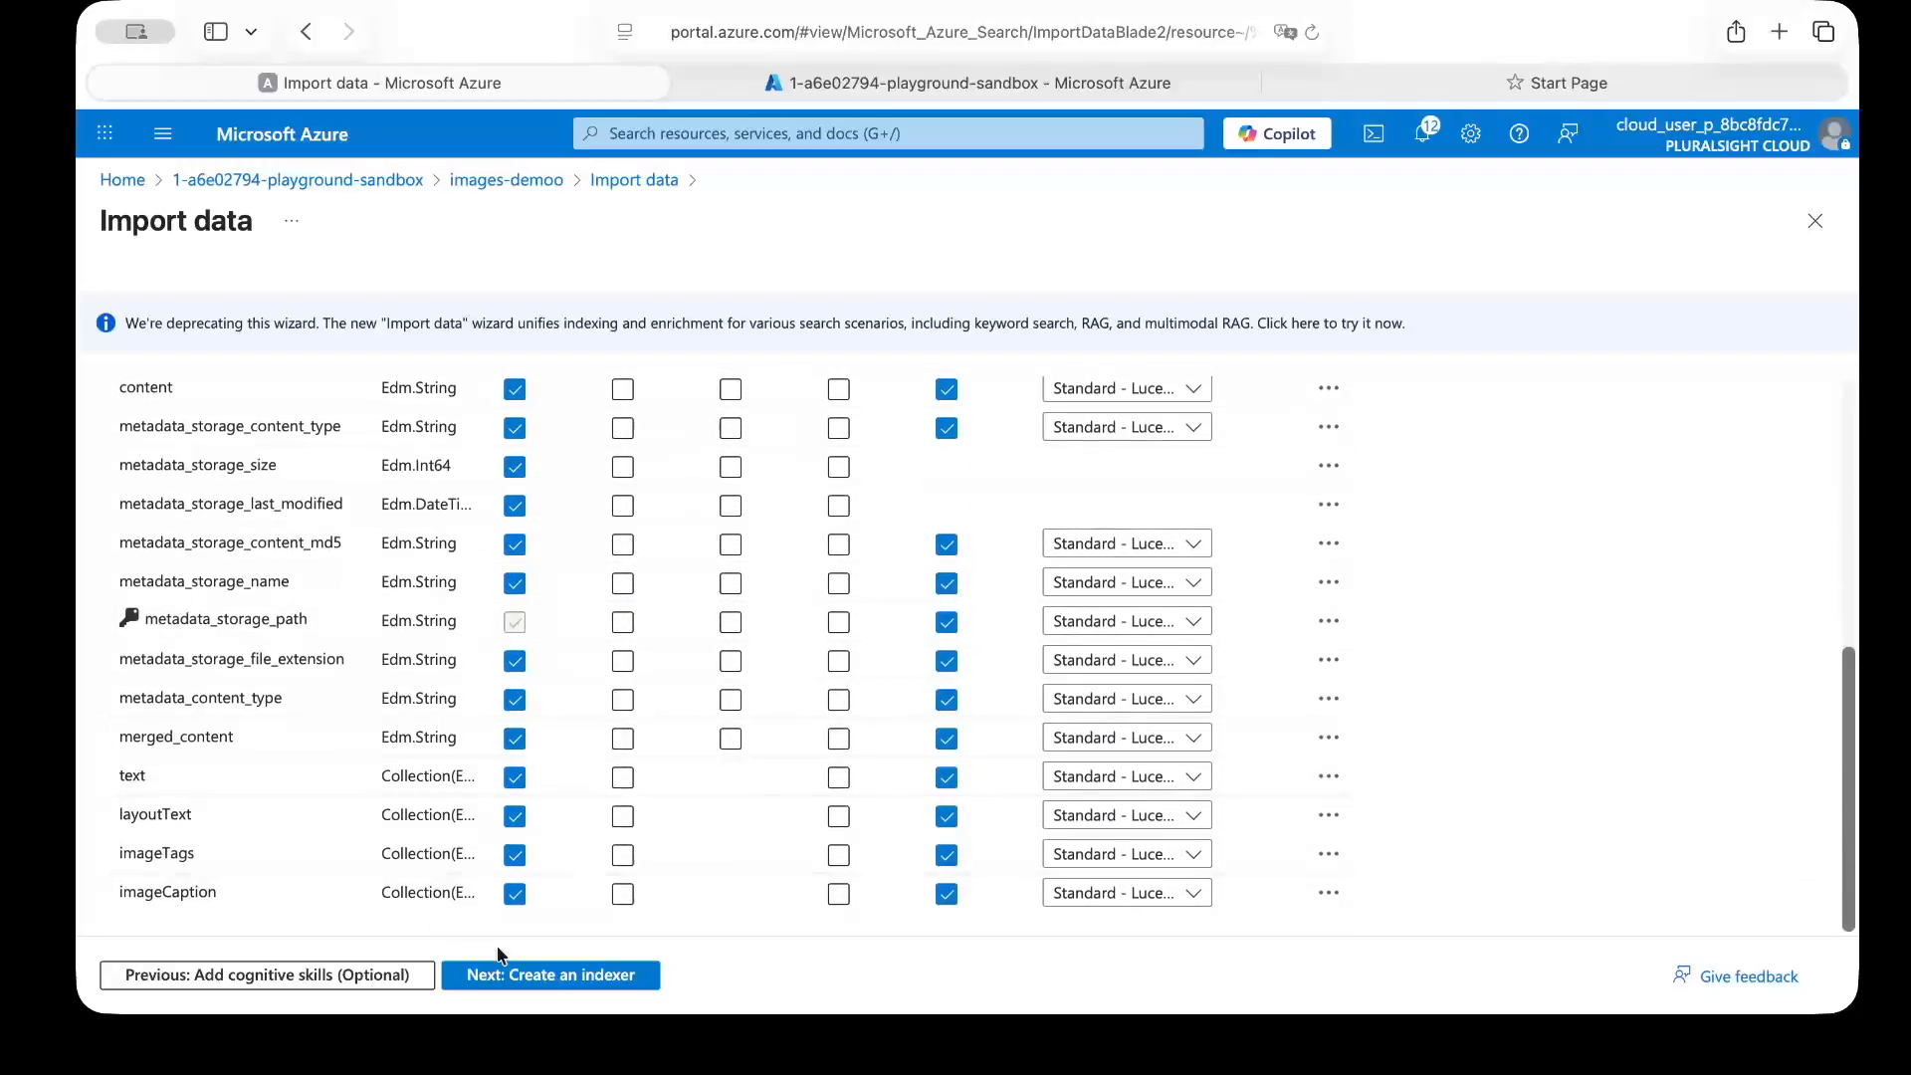
# Step: Continue to the indexer settings, submit the import, and open the search service's list of indexers
pyautogui.click(504, 978)
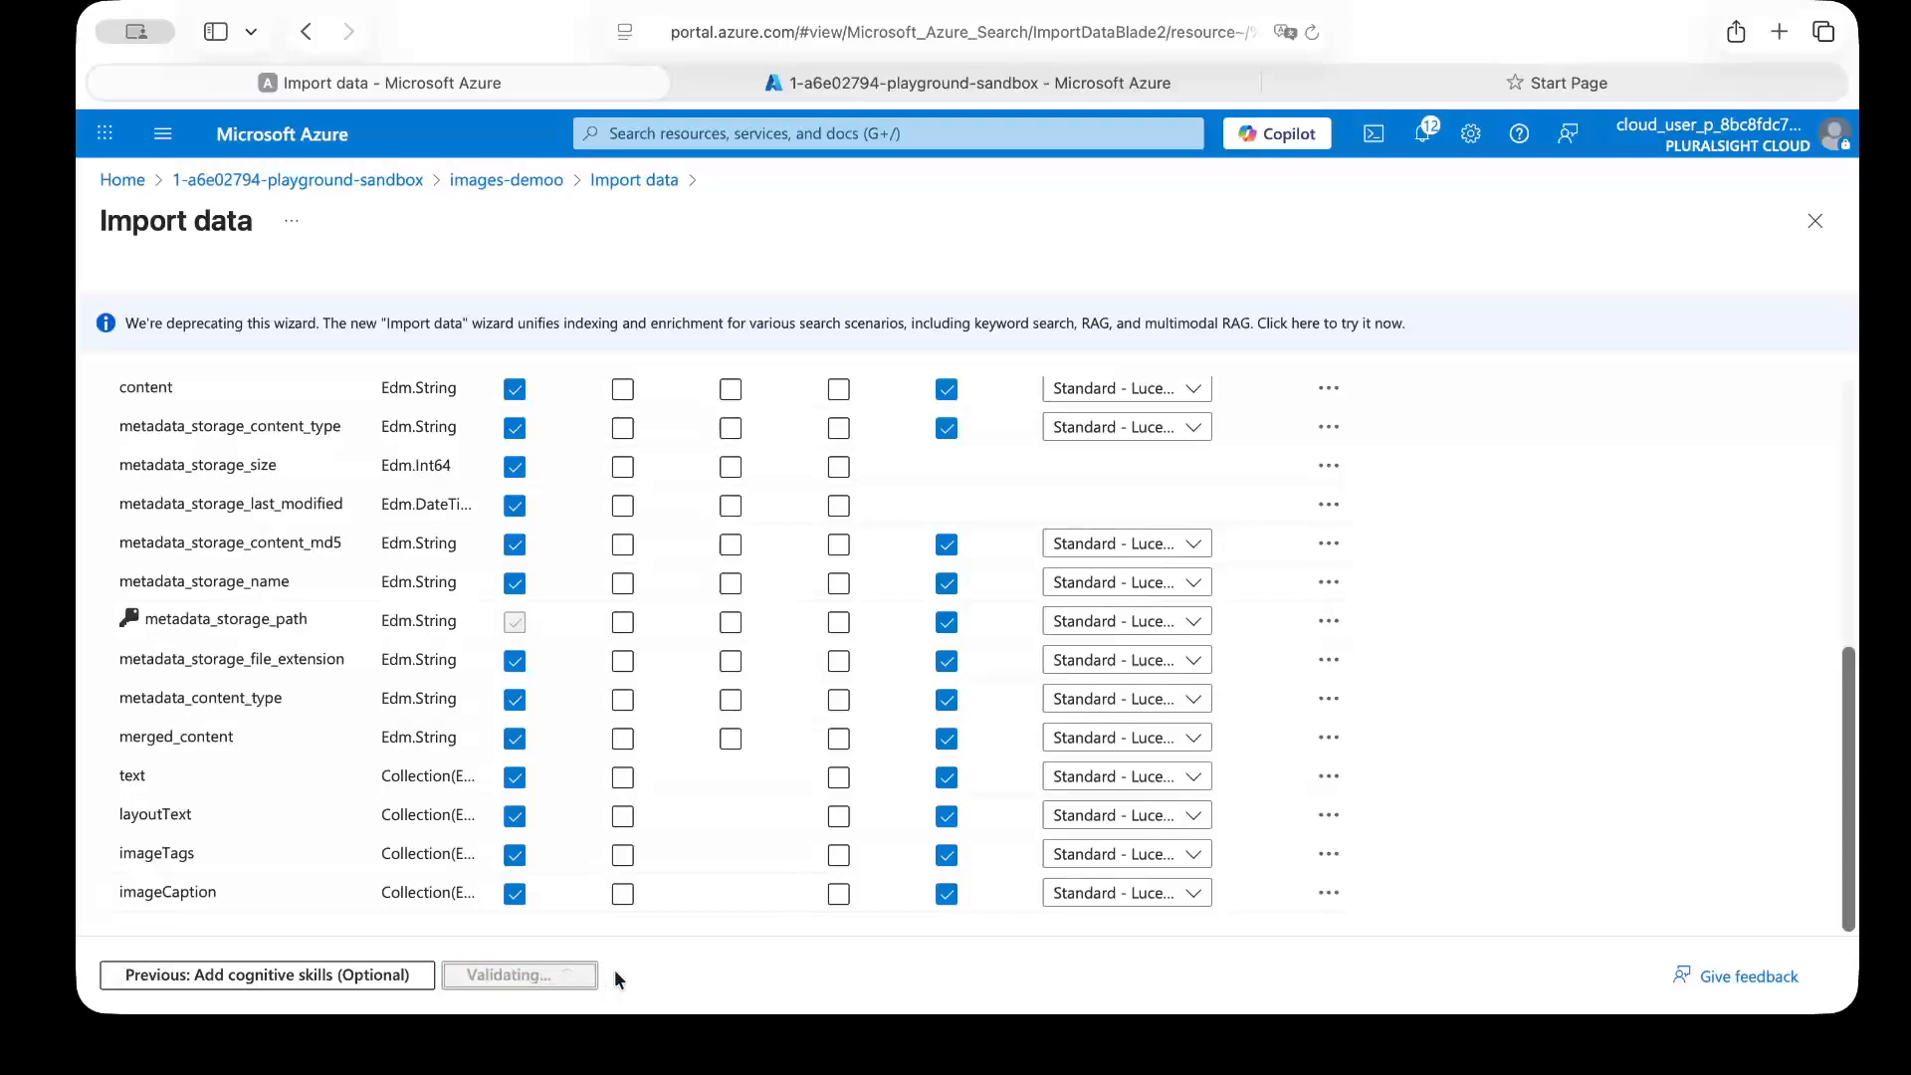
pyautogui.click(452, 980)
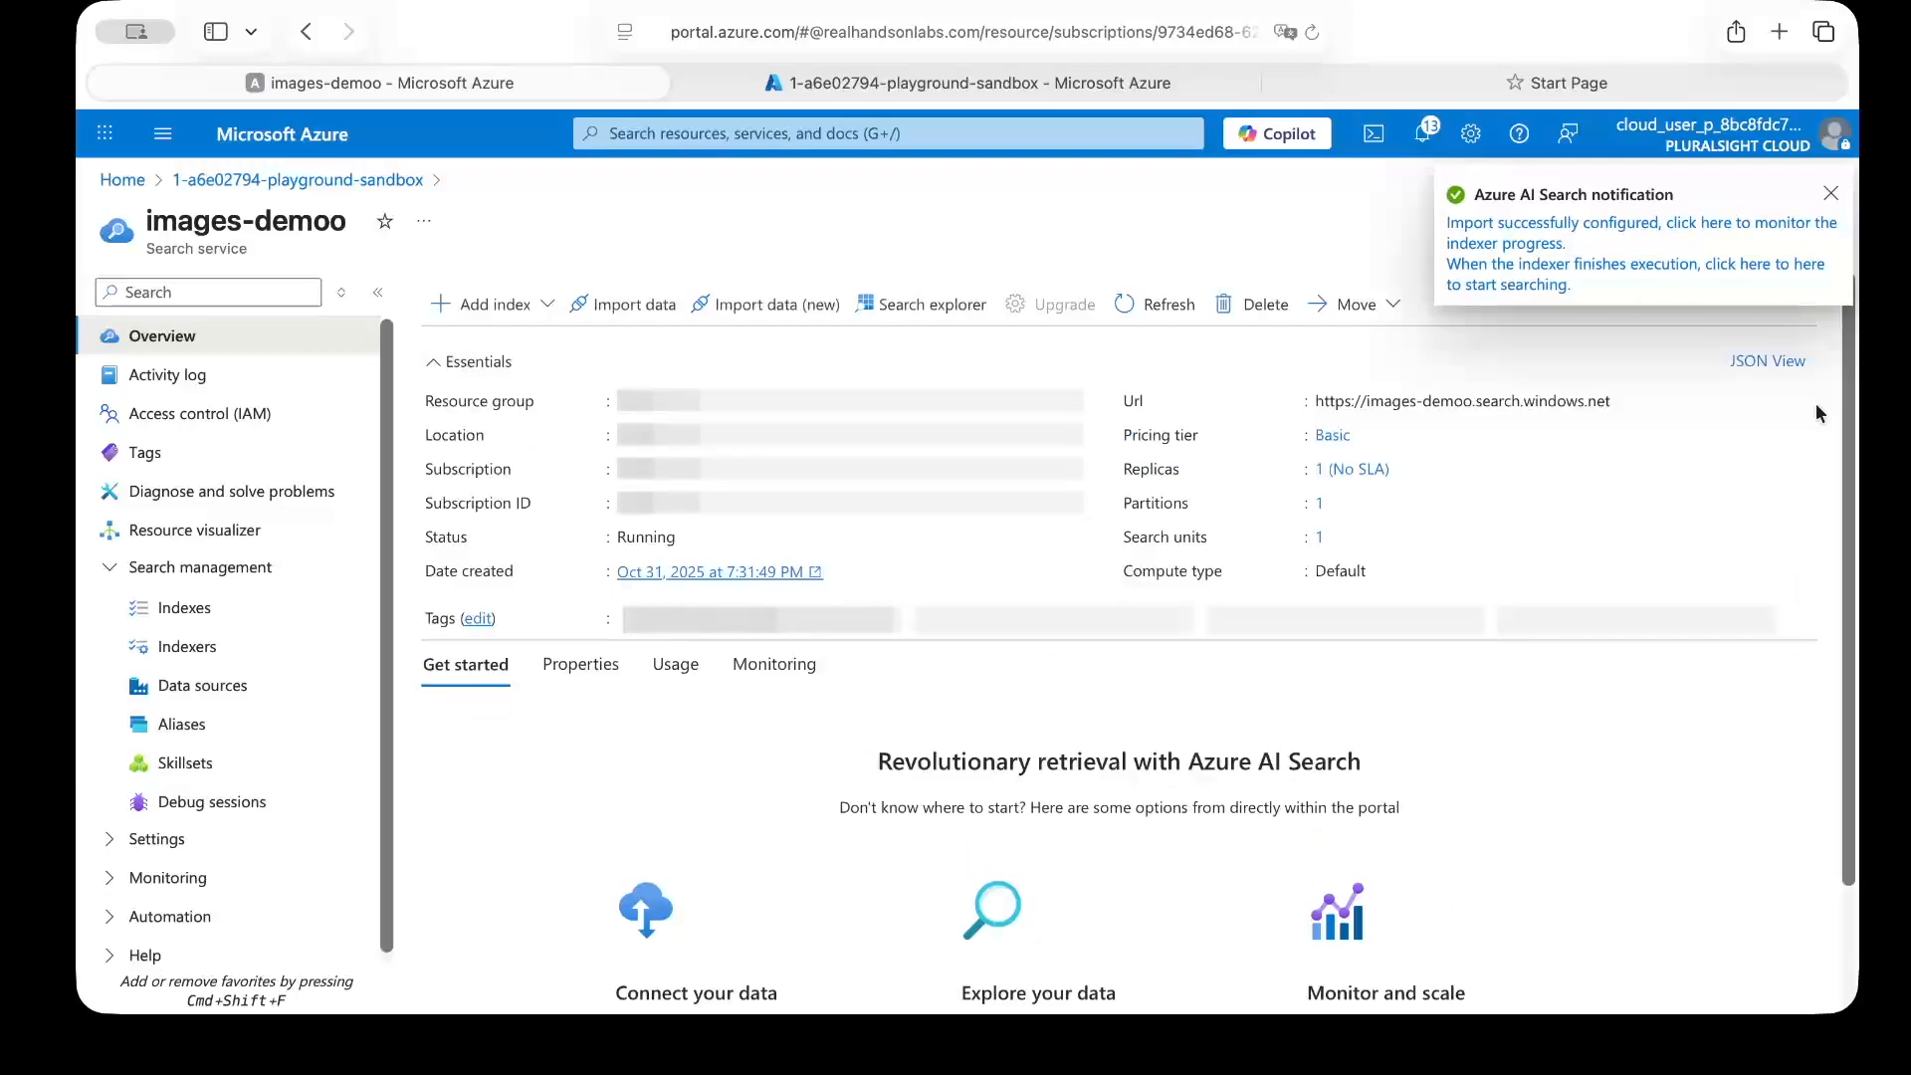
pyautogui.click(203, 647)
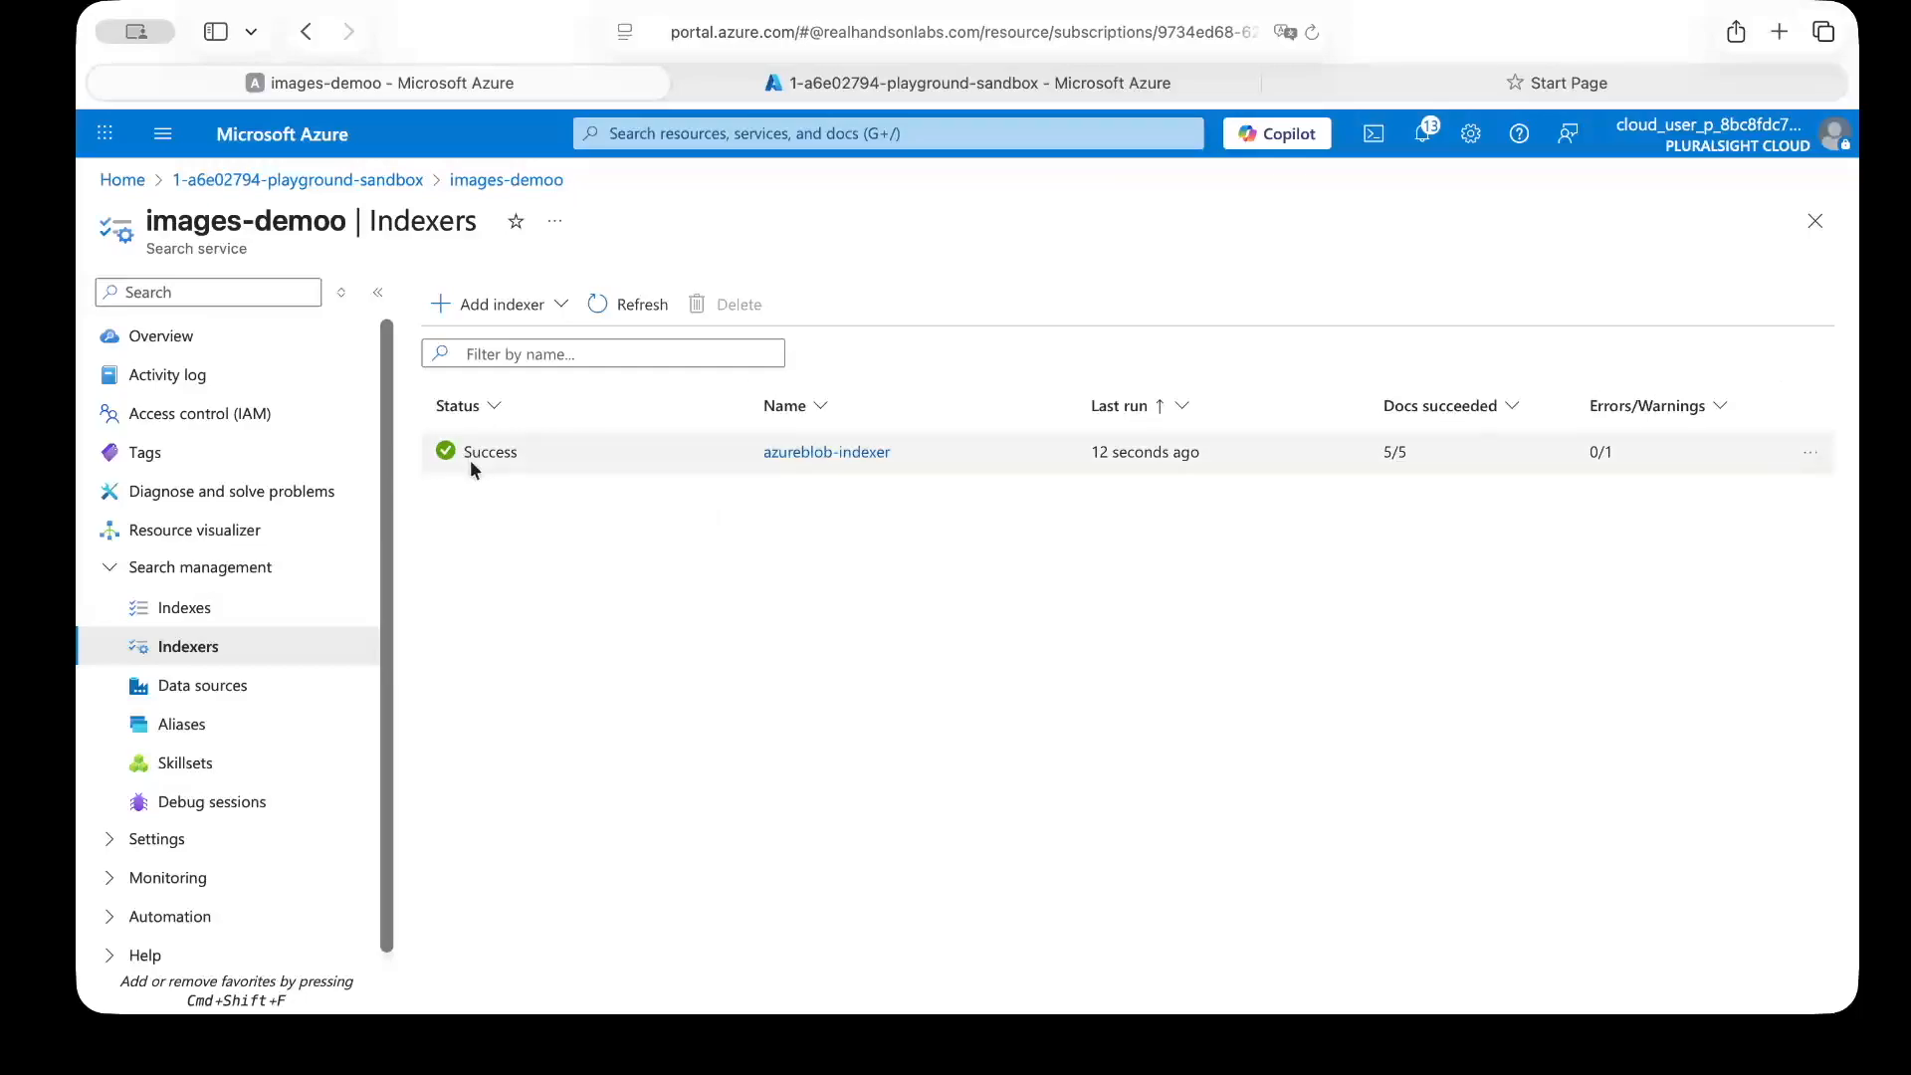
# Step: Open Search explorer from the images-demoo overview and query azureblob-index with * to match all documents
pyautogui.click(216, 605)
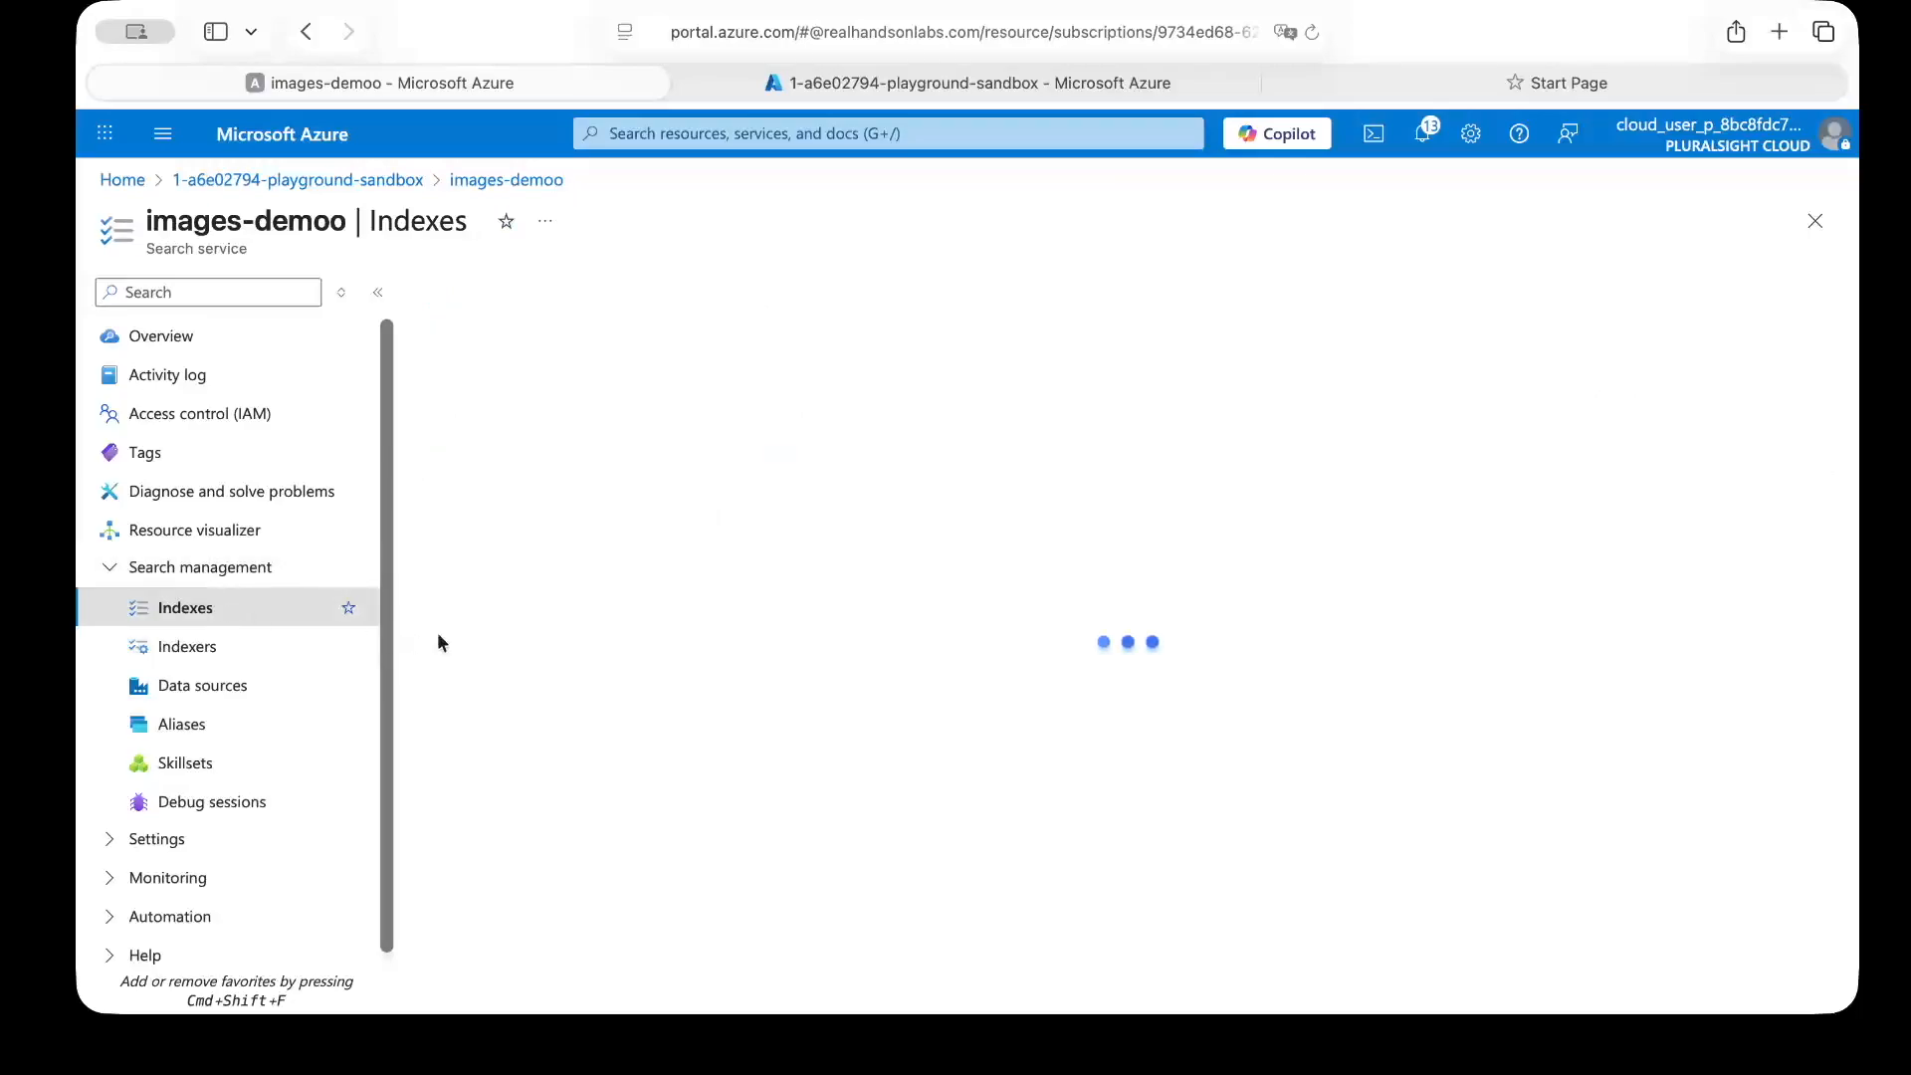
pyautogui.click(208, 338)
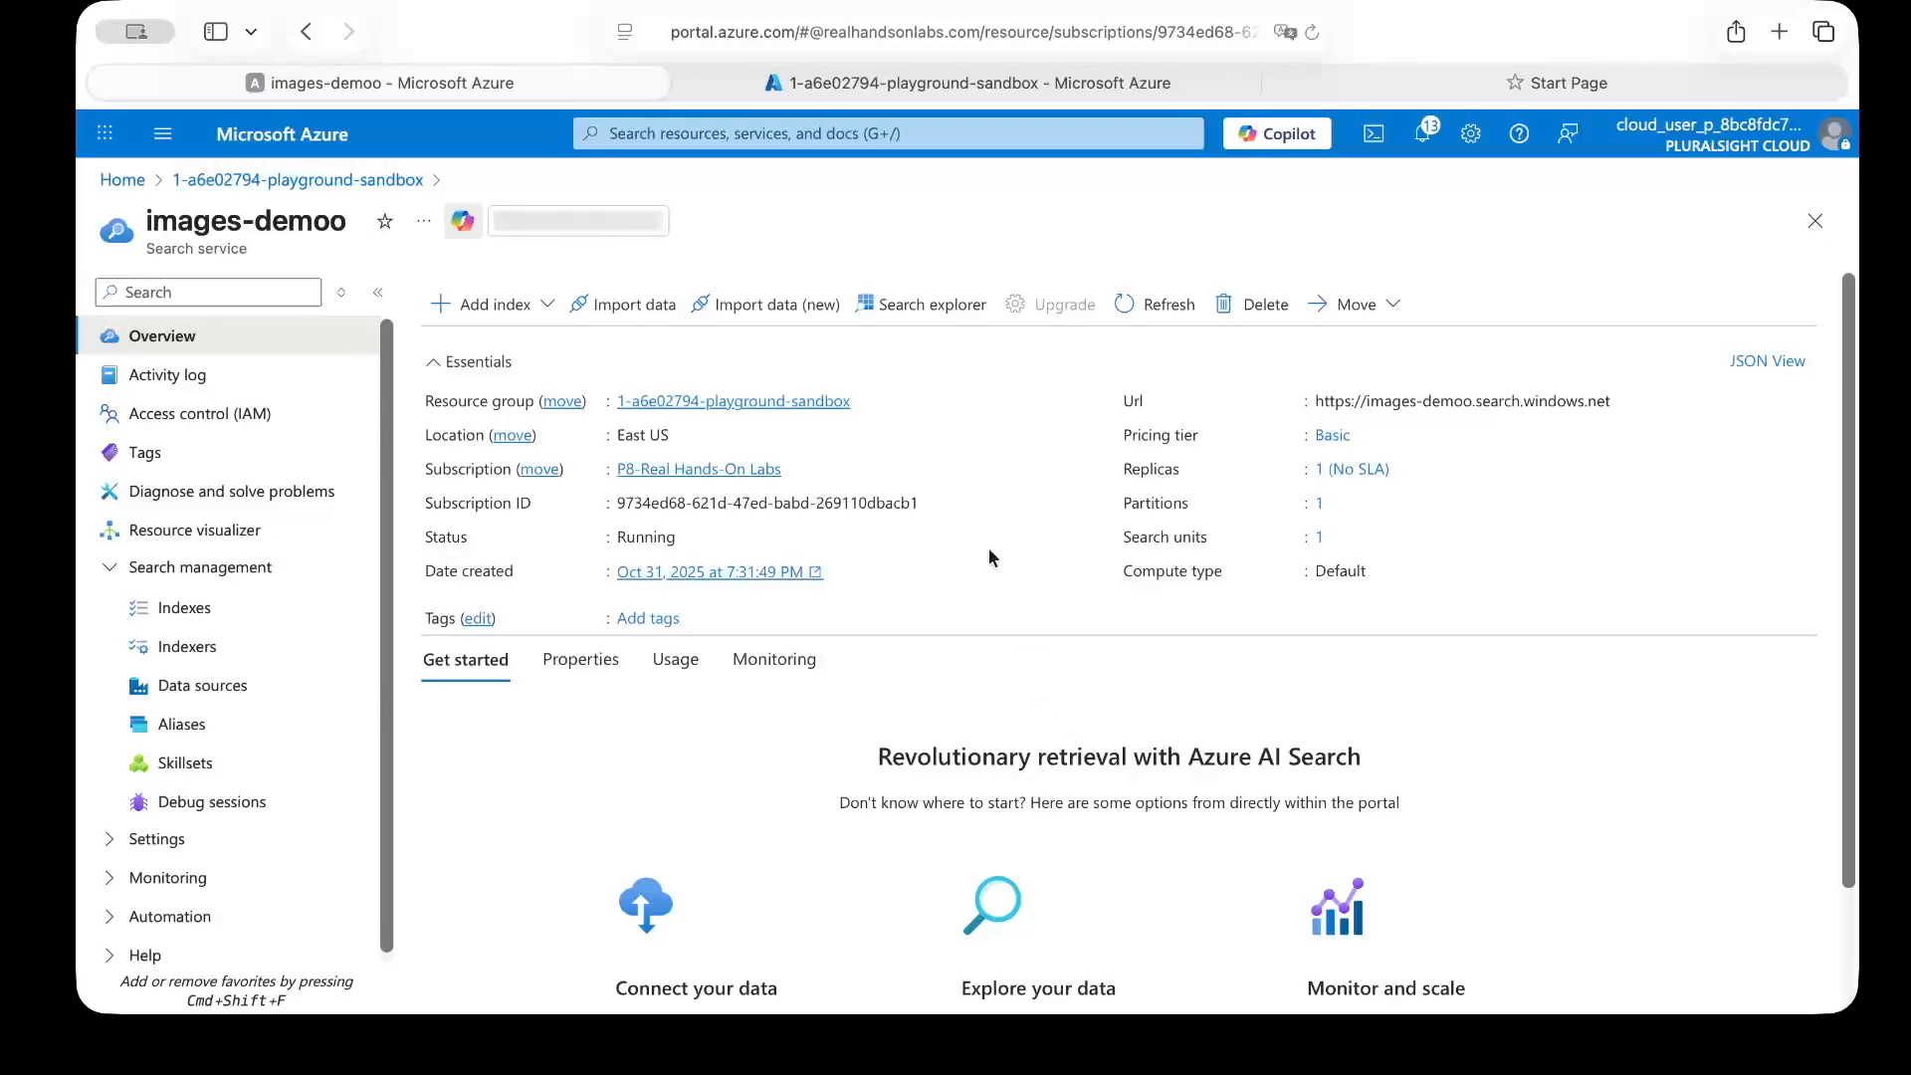
pyautogui.click(927, 315)
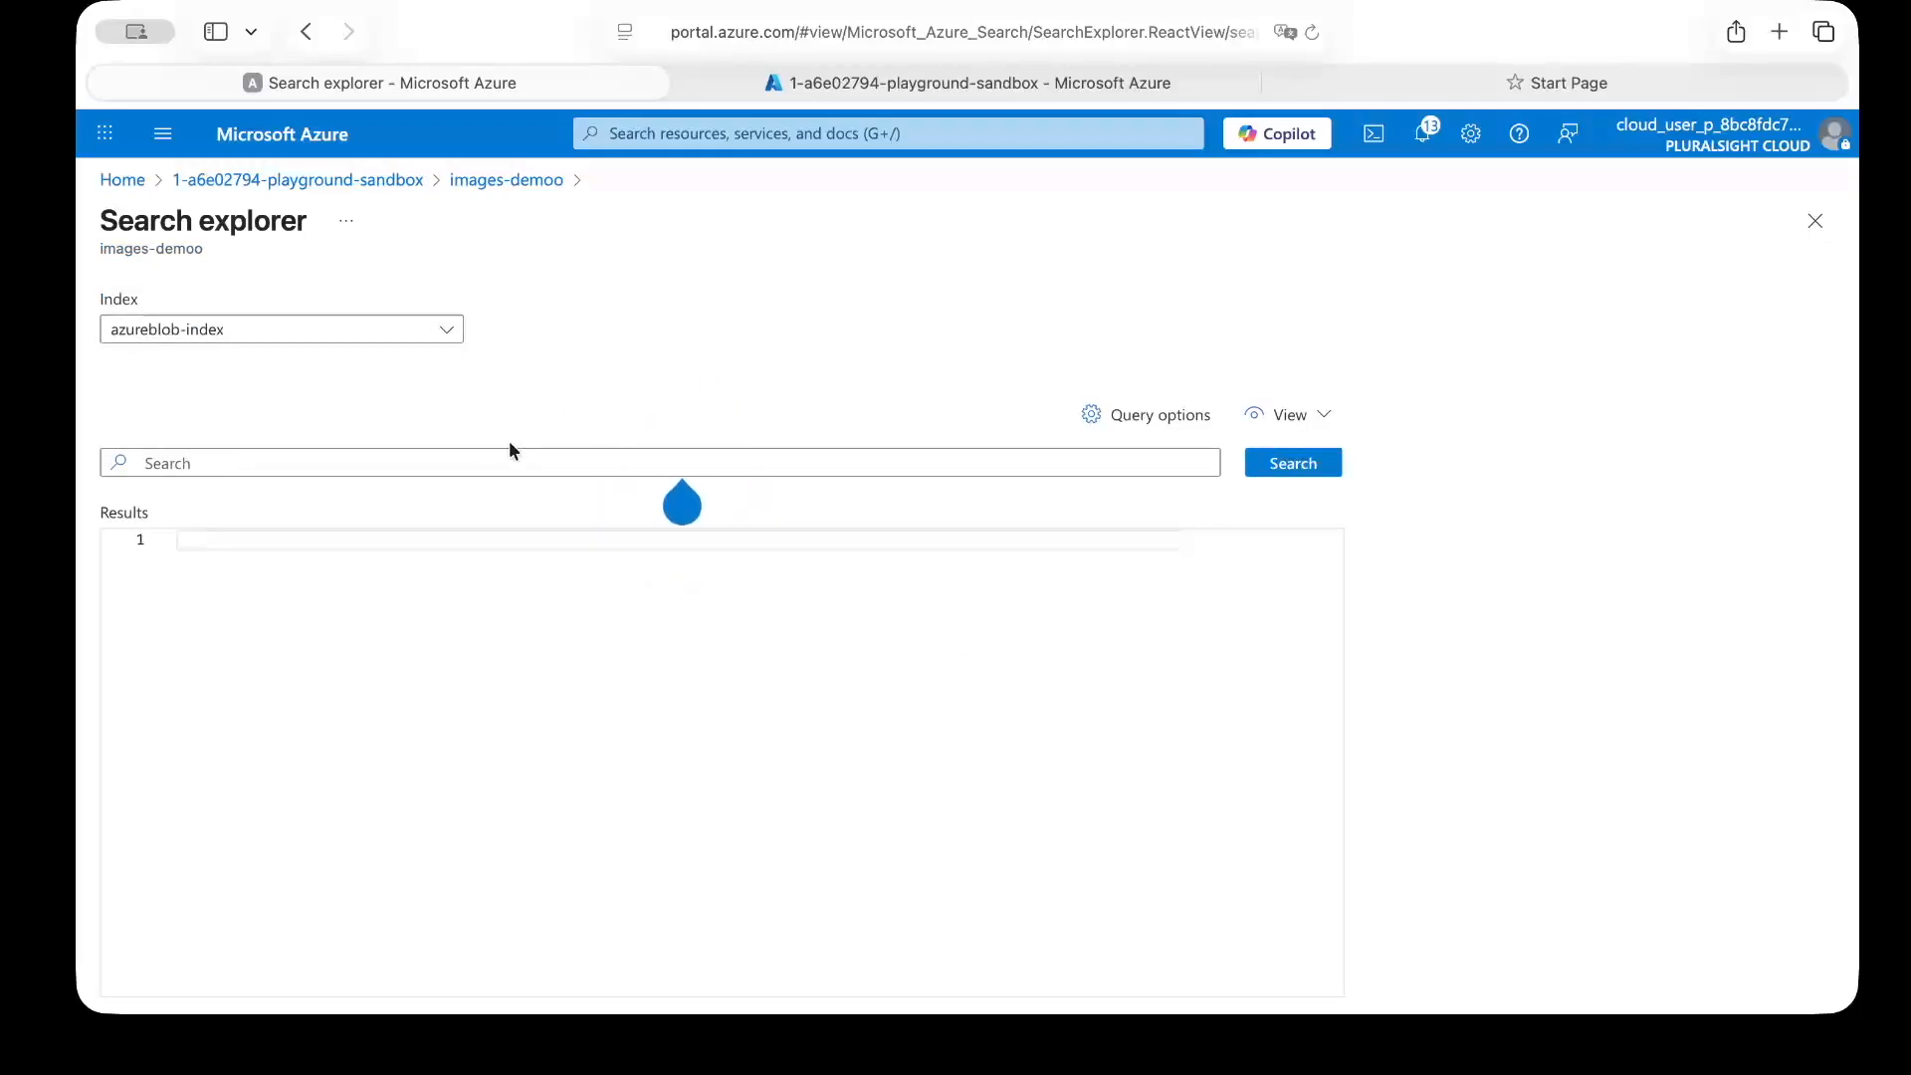
pyautogui.click(430, 454)
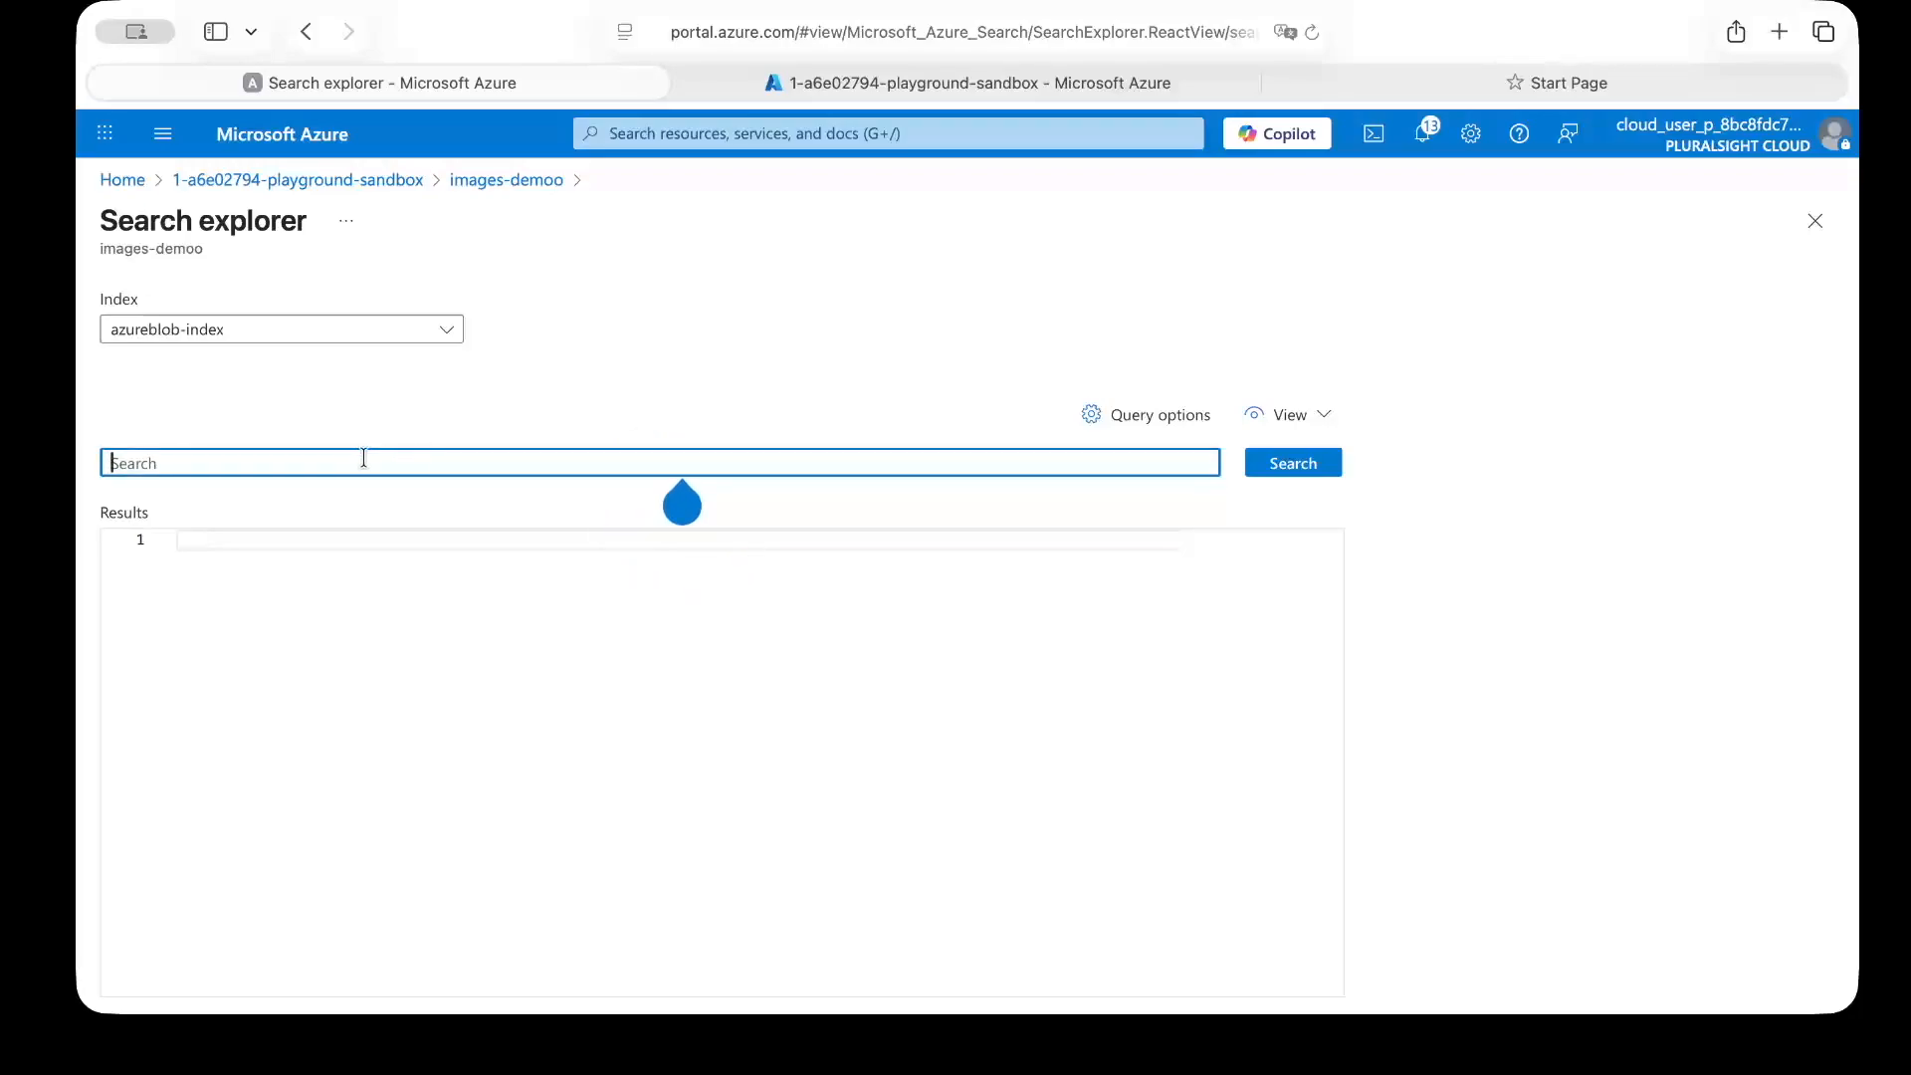
pyautogui.write('*')
pyautogui.click(1308, 476)
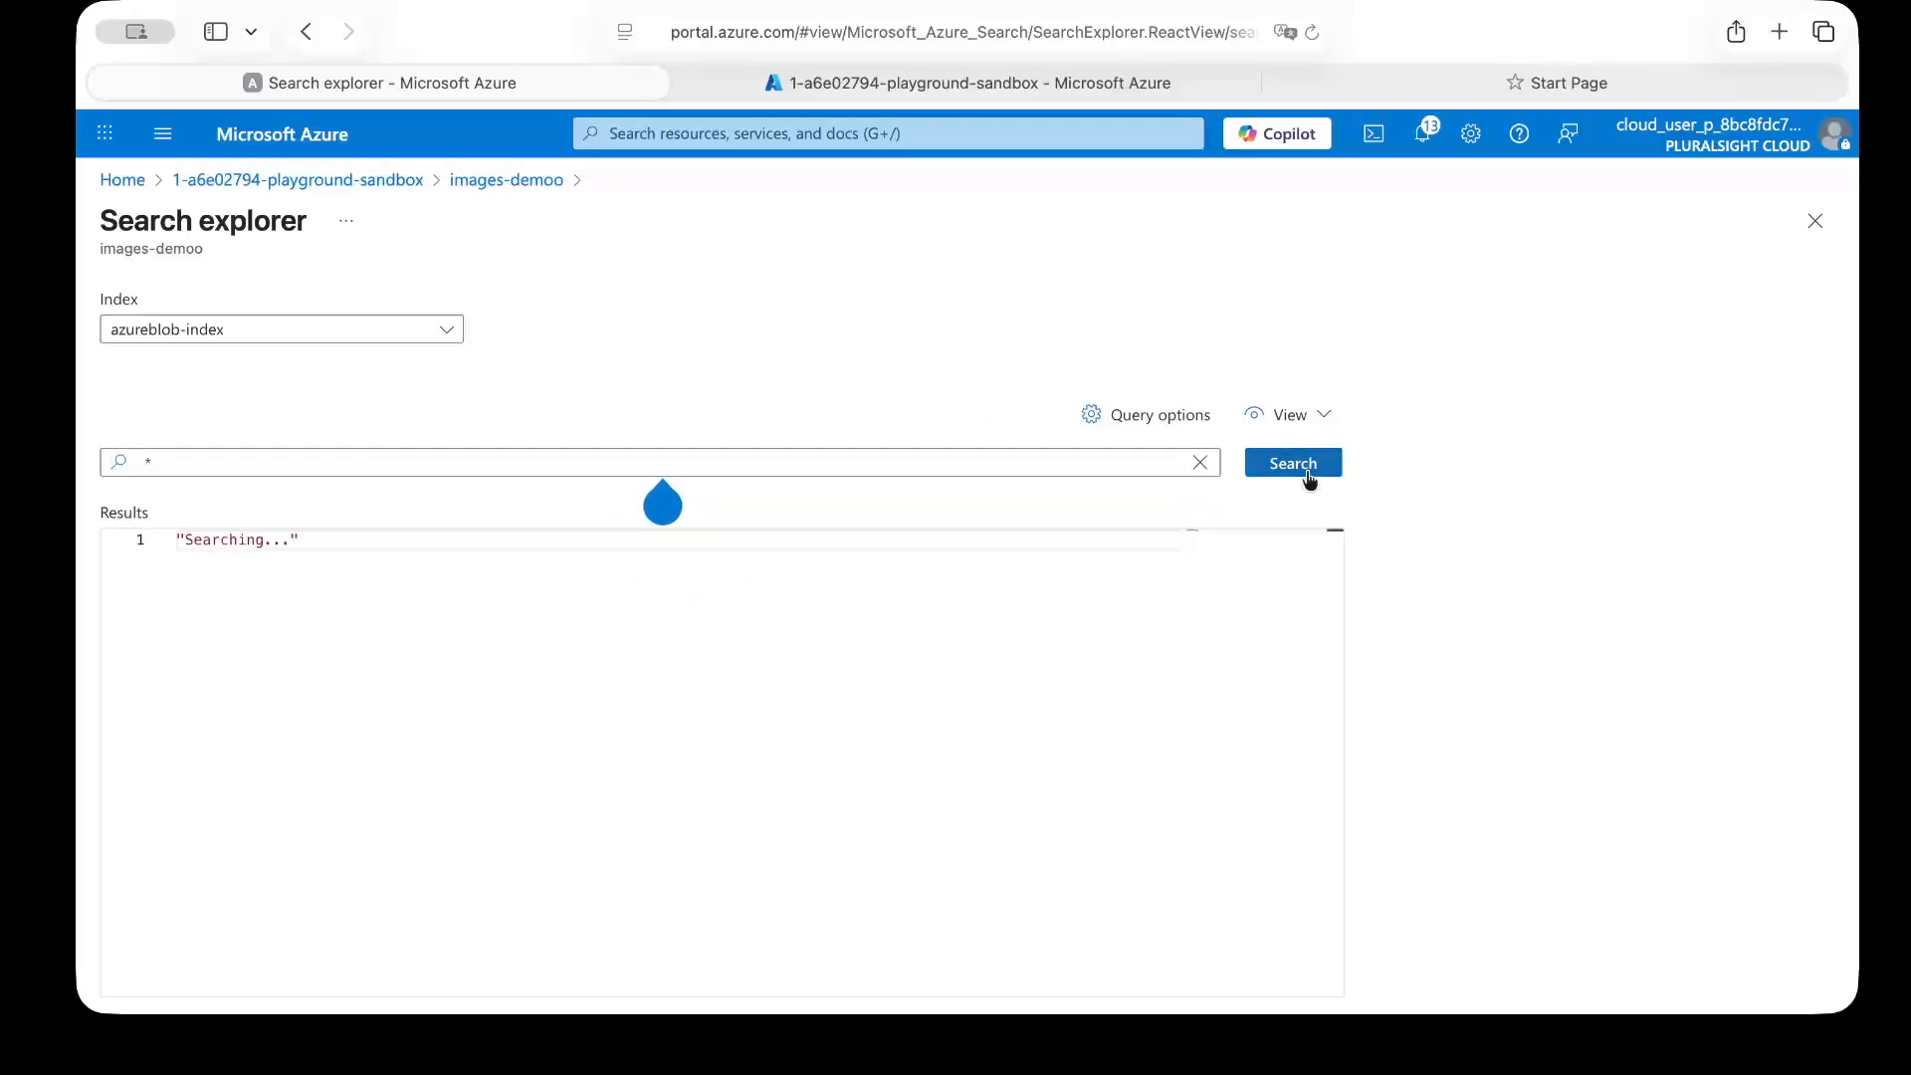
# Step: Examine the first search result's storage metadata, image tags and complete image caption
pyautogui.scroll(-1, 896, 647)
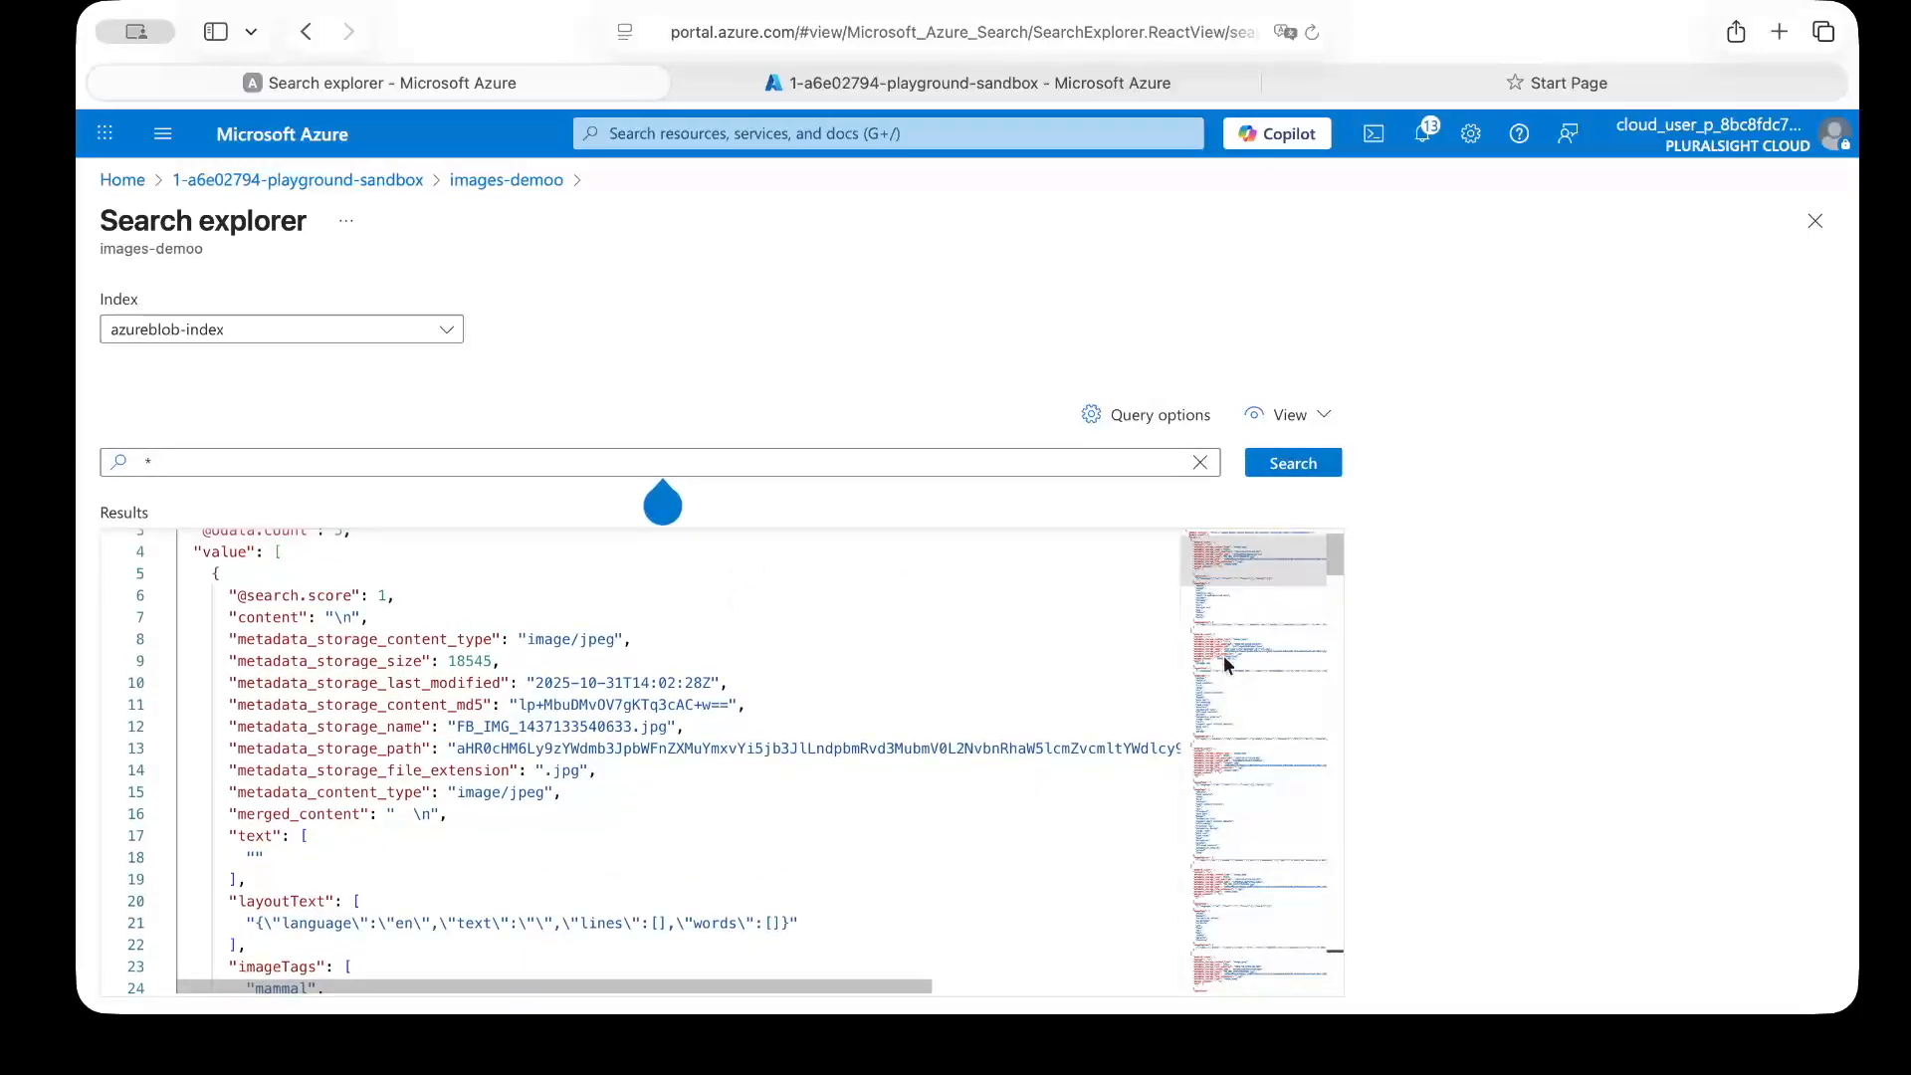
pyautogui.scroll(-3, 627, 847)
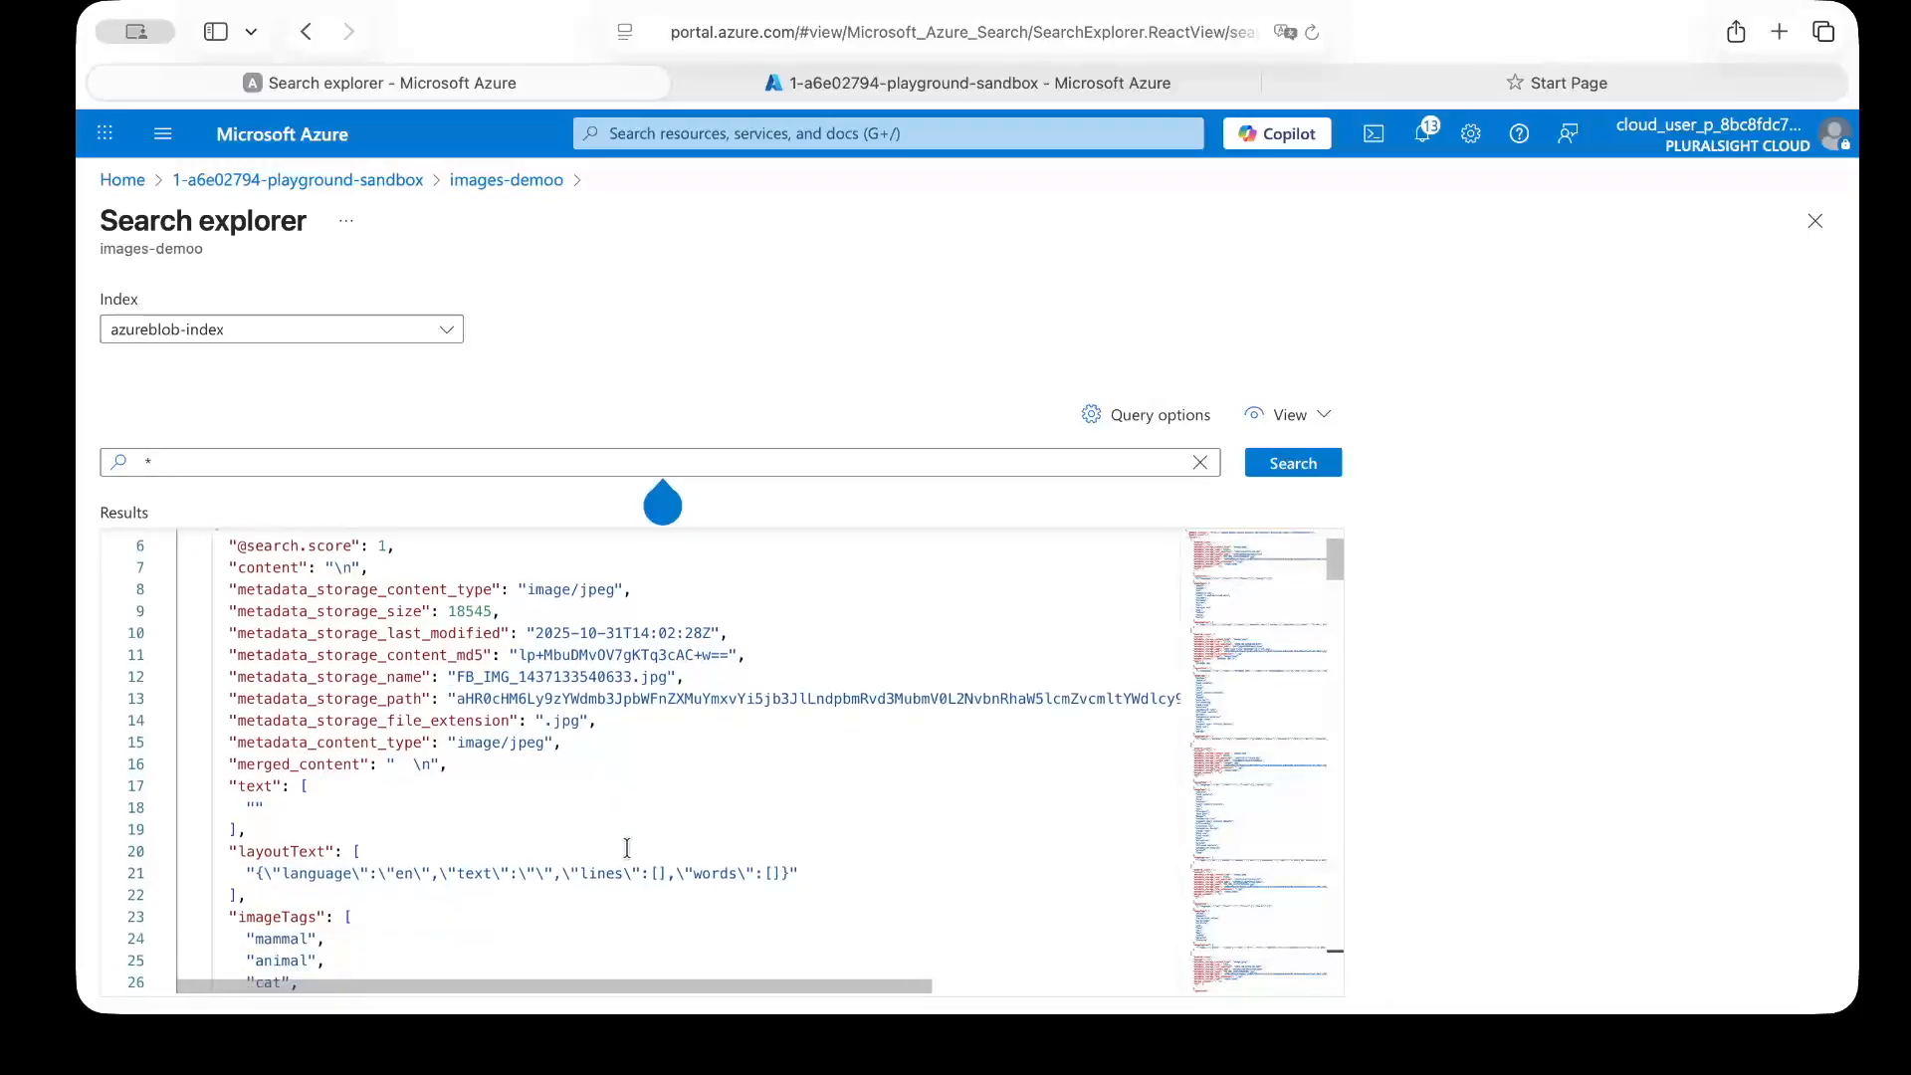
pyautogui.scroll(3, 627, 847)
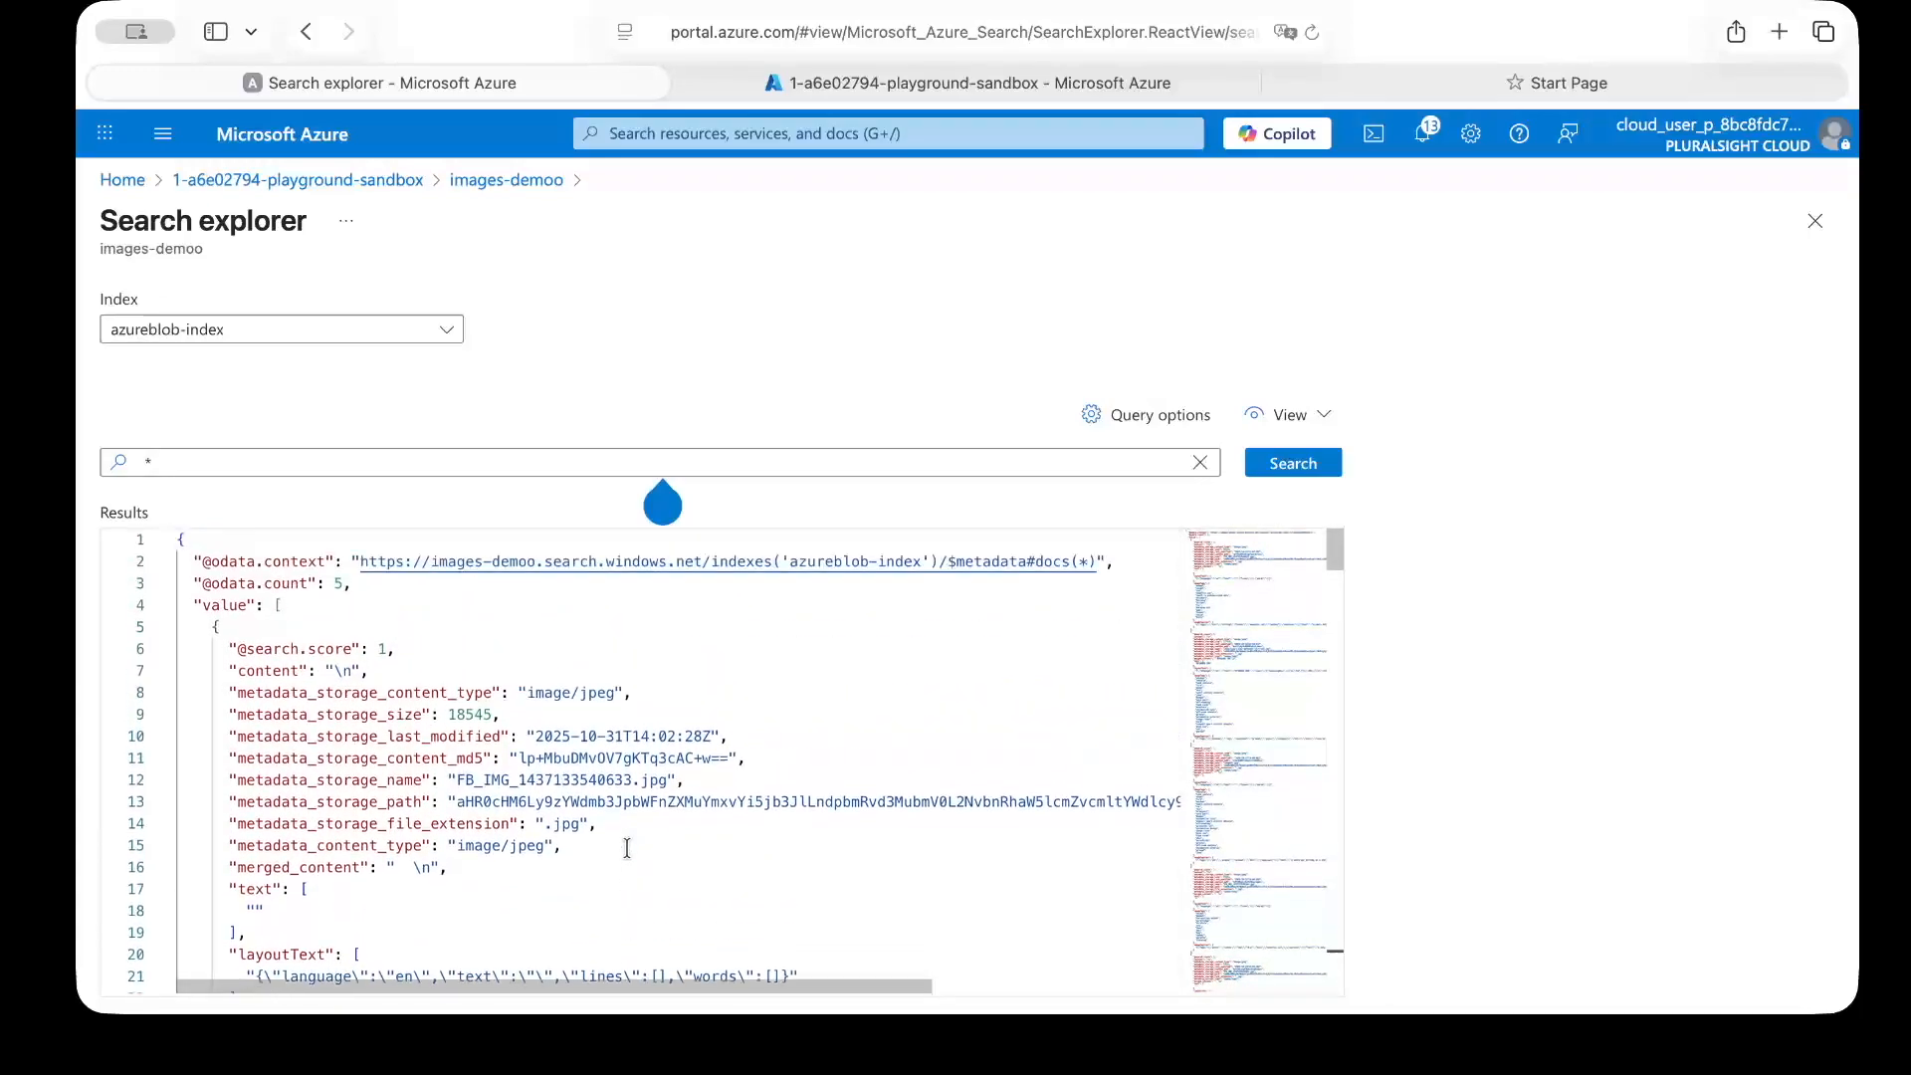
pyautogui.scroll(-7, 627, 848)
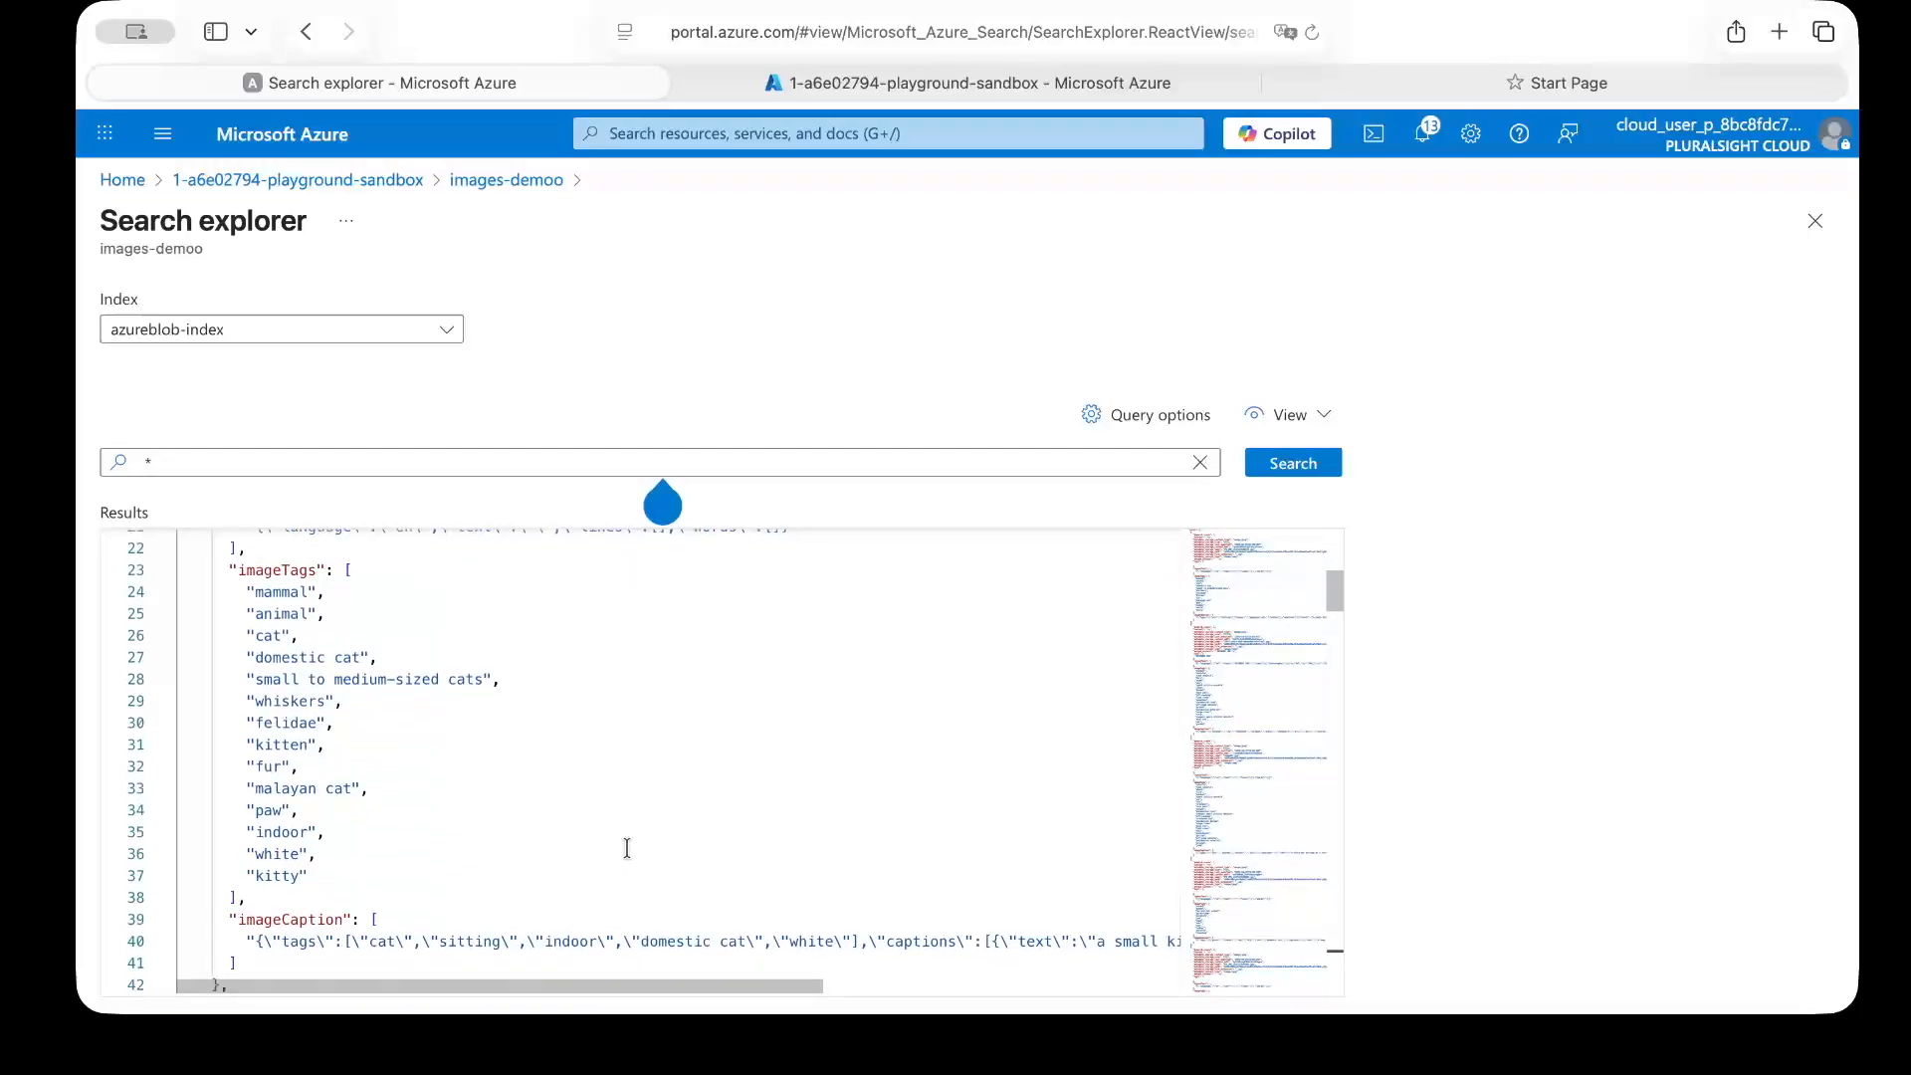
pyautogui.scroll(-3, 627, 847)
pyautogui.hscroll(4, 598, 836)
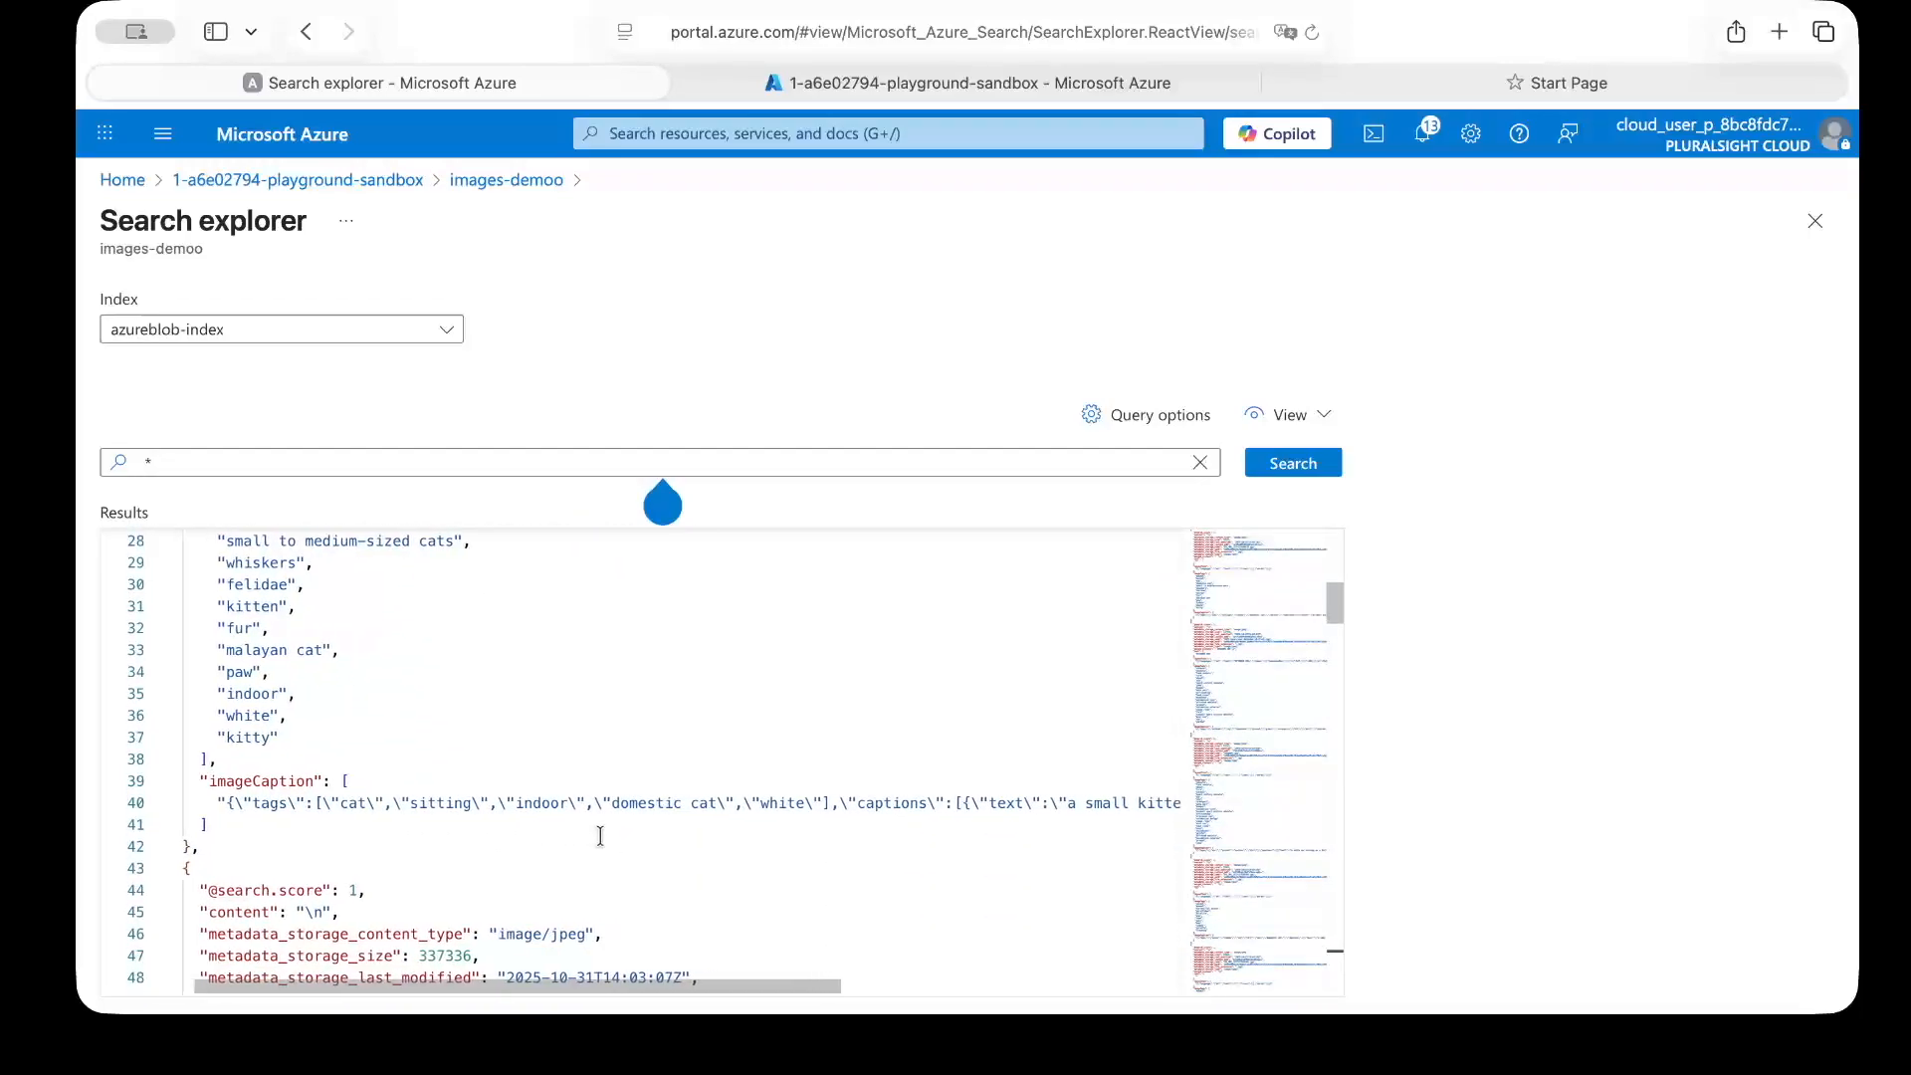
pyautogui.hscroll(5, 600, 836)
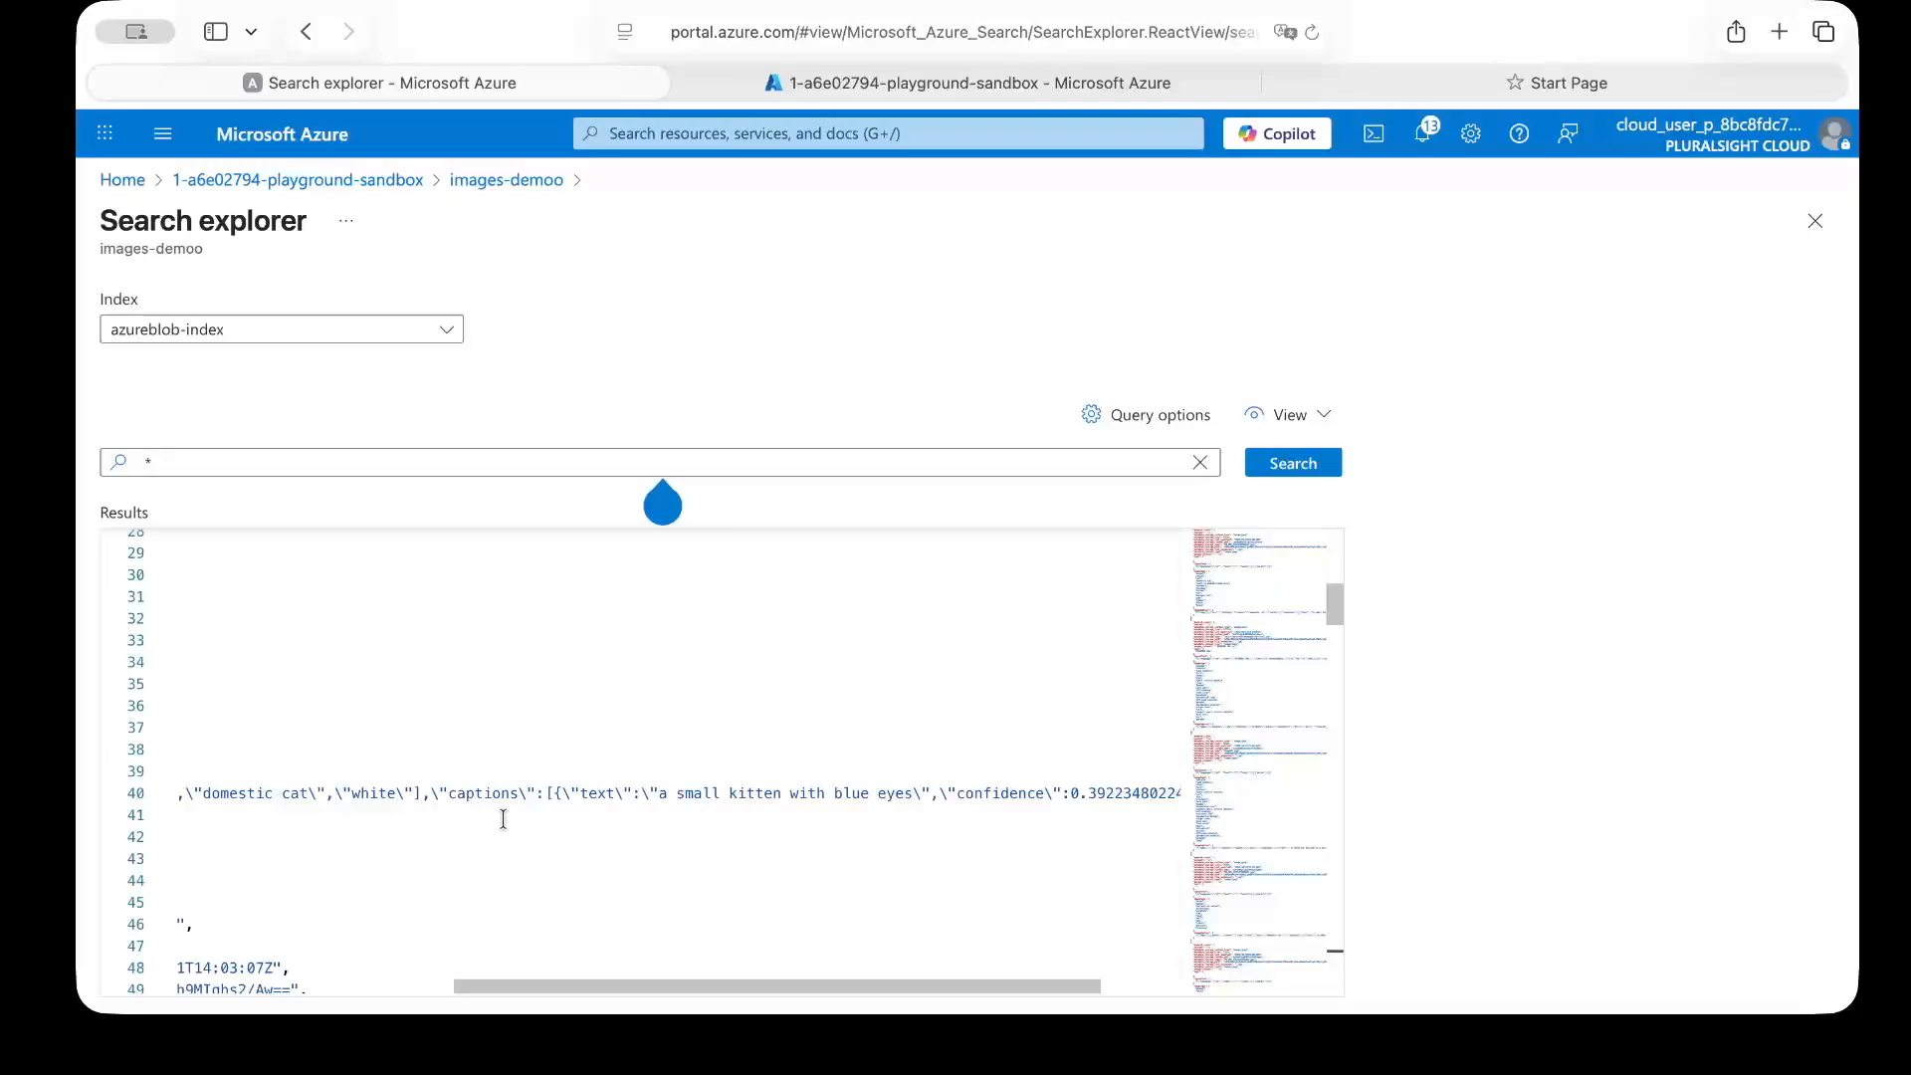
pyautogui.hscroll(-5, 775, 822)
# Step: Examine the extracted text of 2023-land-rover-defender-v8-front.jpg and the third result's complete image caption with its confidence
pyautogui.scroll(-7, 775, 821)
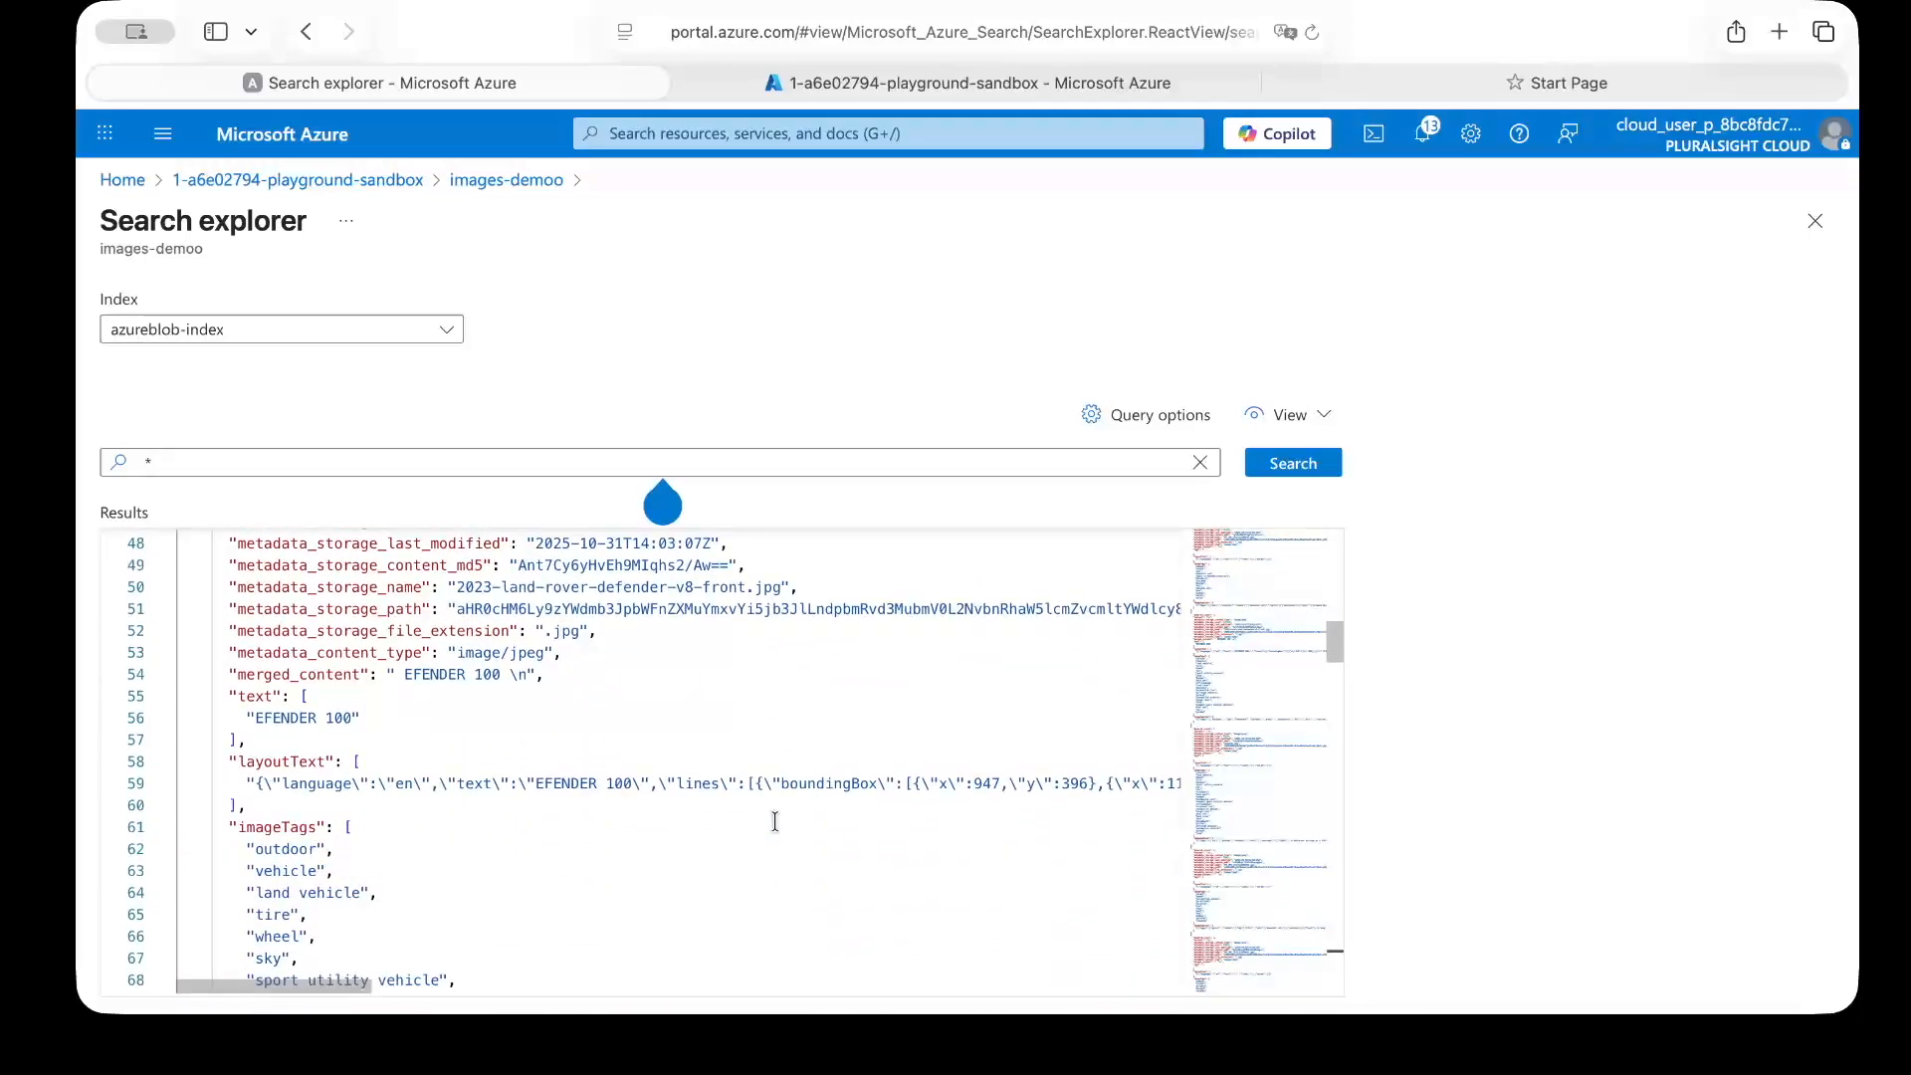
pyautogui.scroll(5, 776, 822)
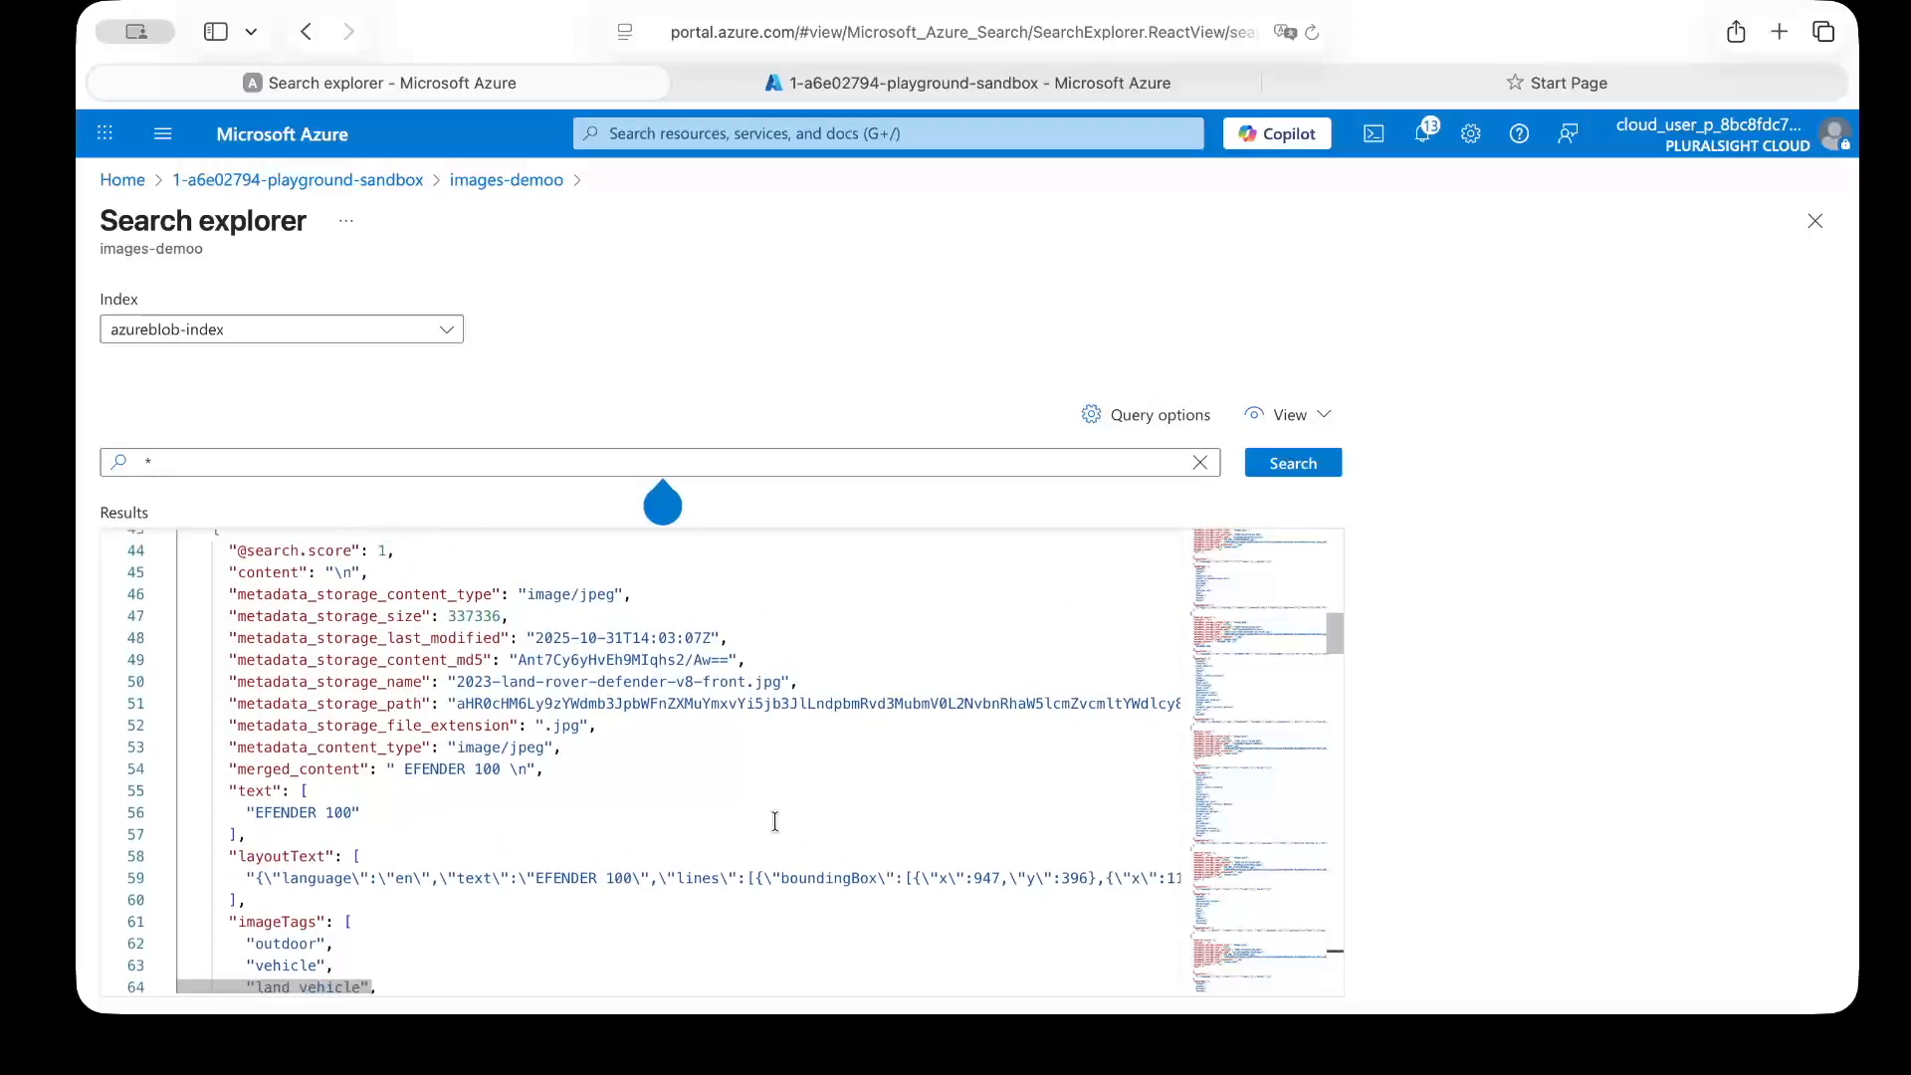
pyautogui.scroll(-20, 775, 821)
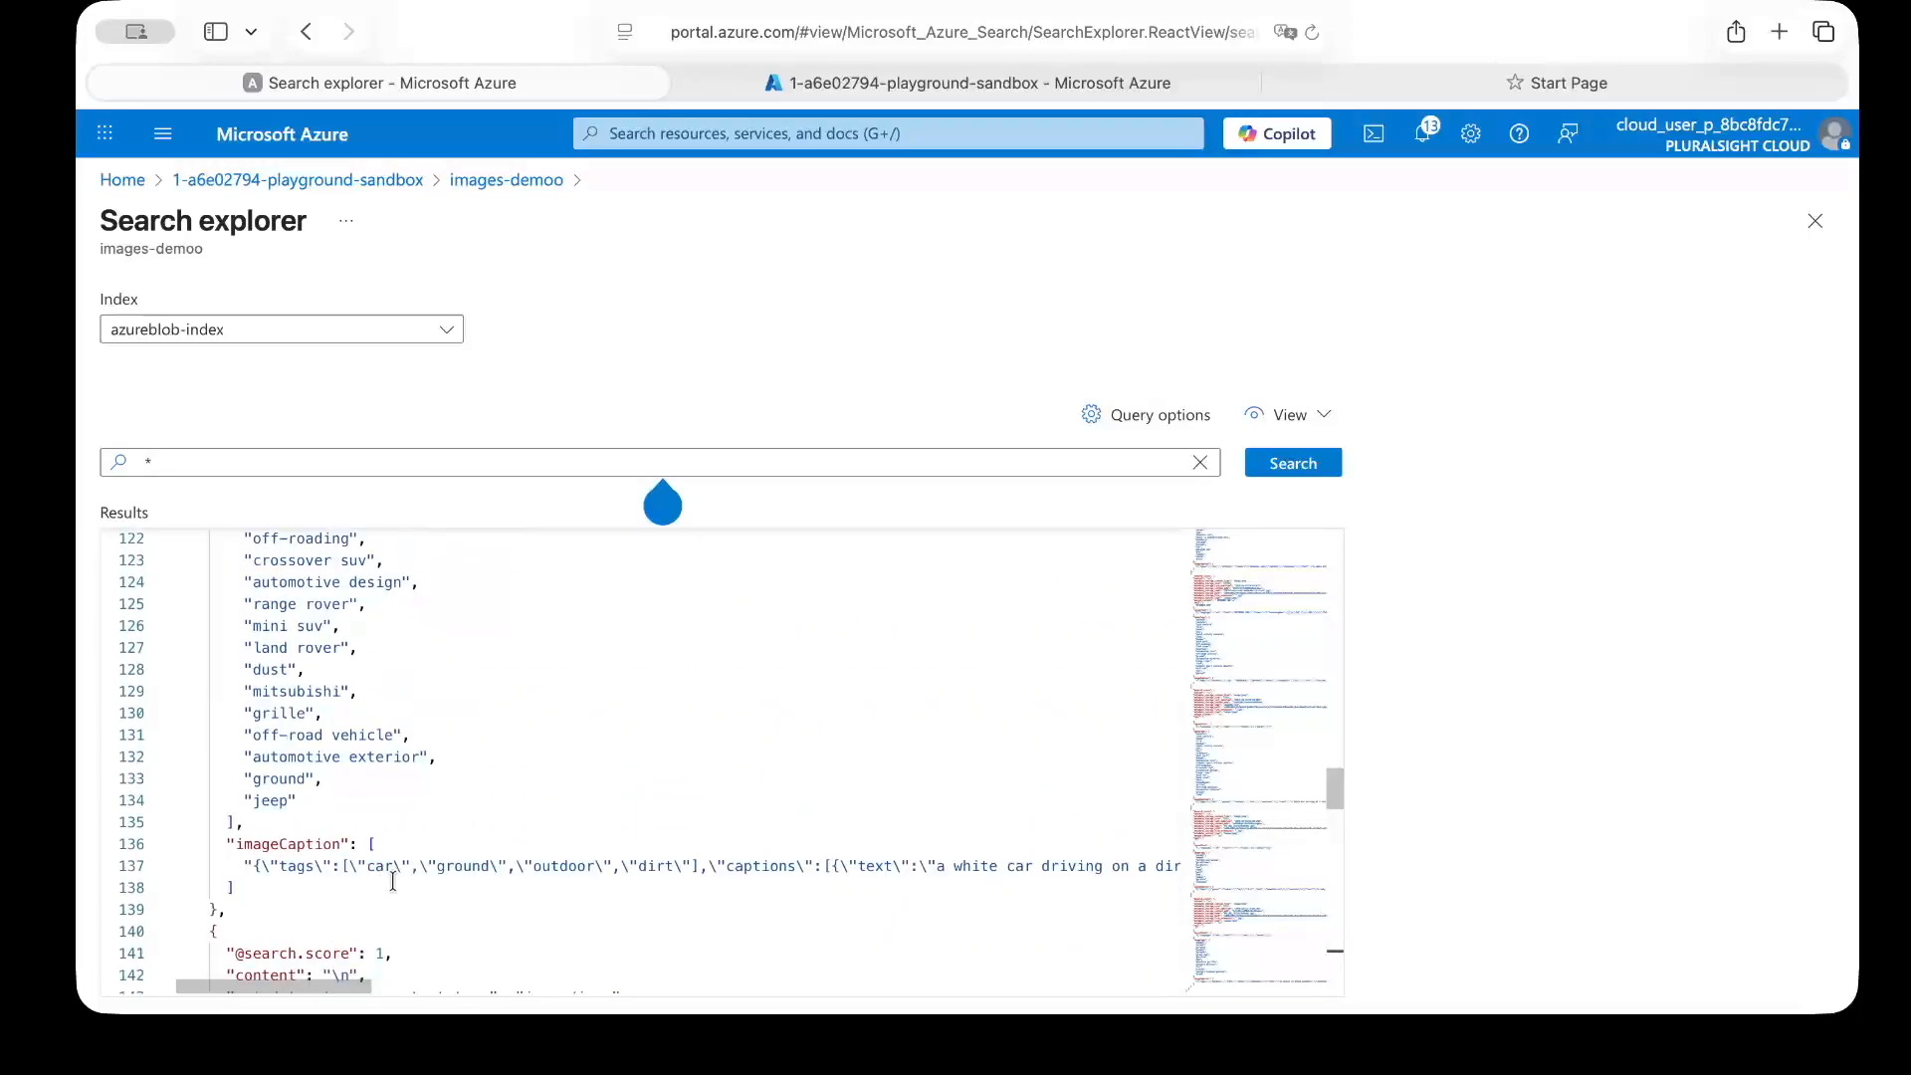
pyautogui.hscroll(5, 580, 876)
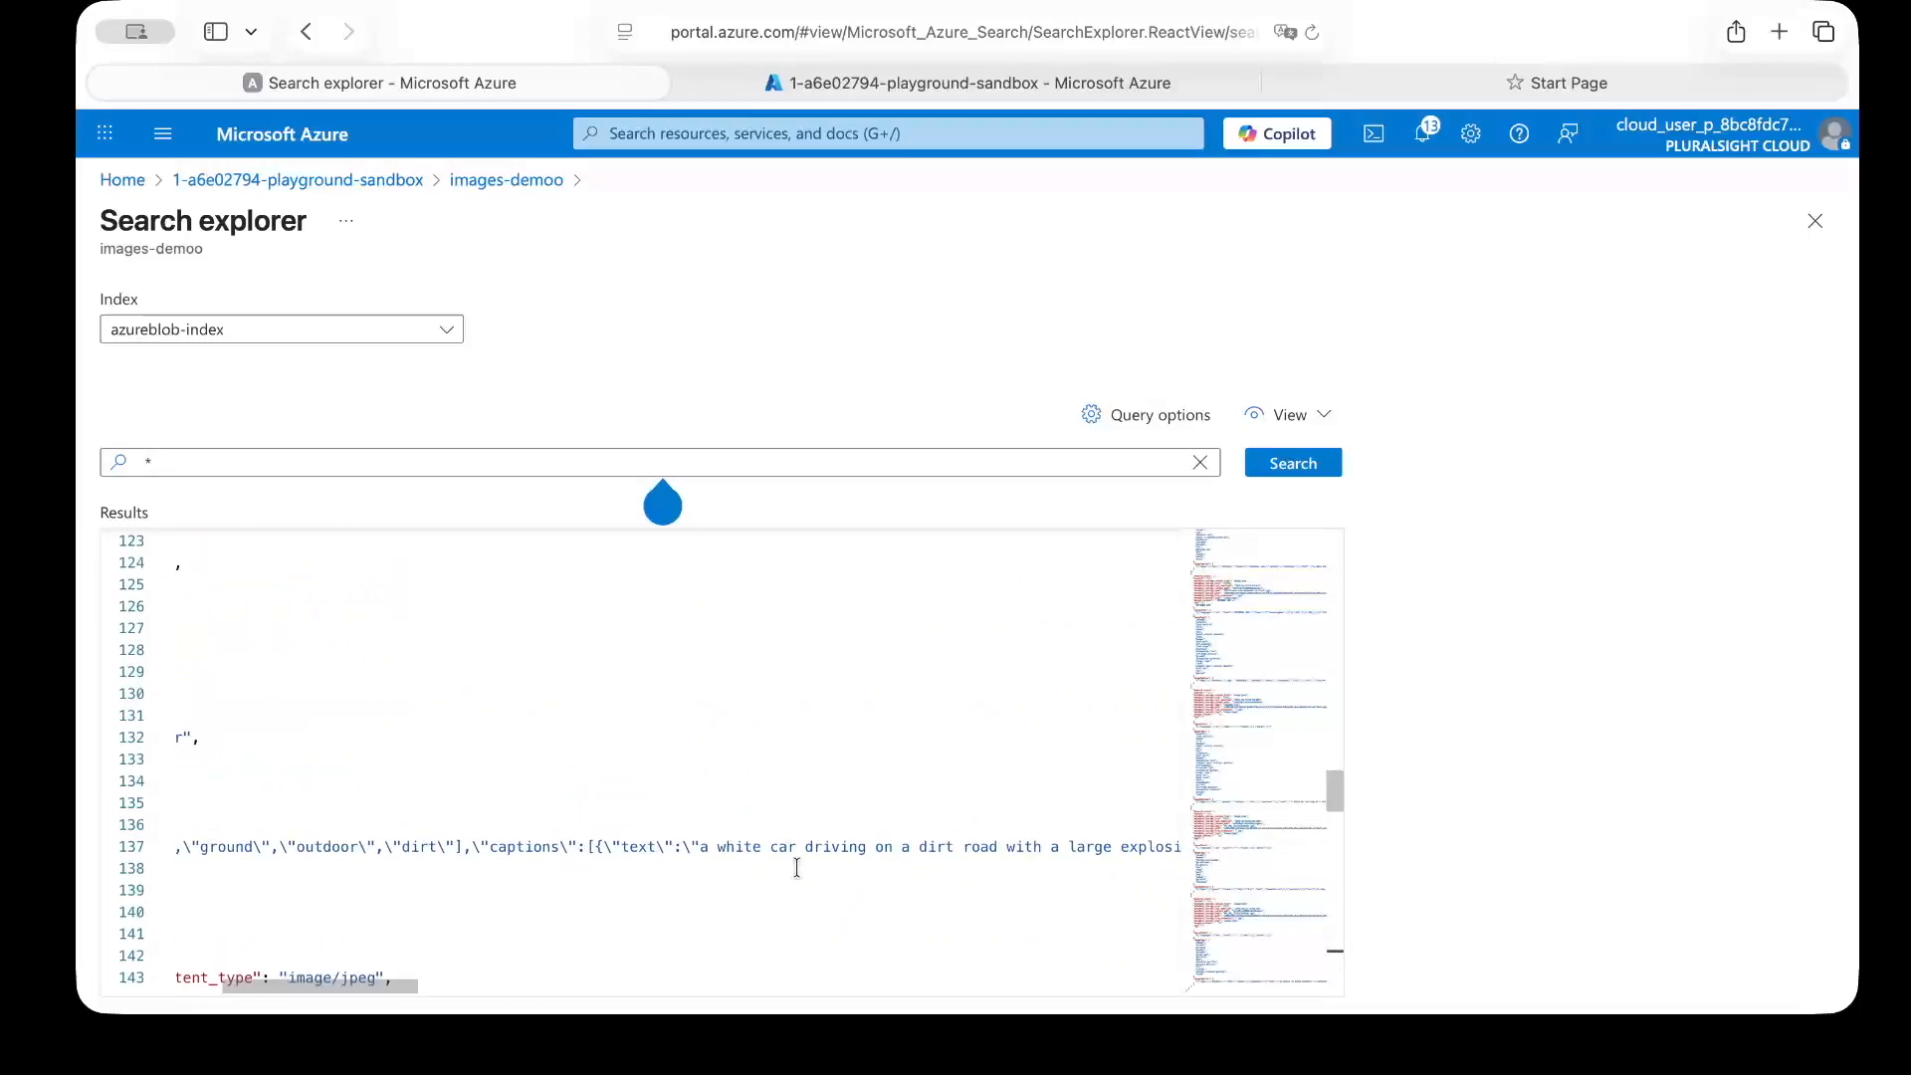
pyautogui.hscroll(3, 796, 864)
pyautogui.hscroll(3, 796, 864)
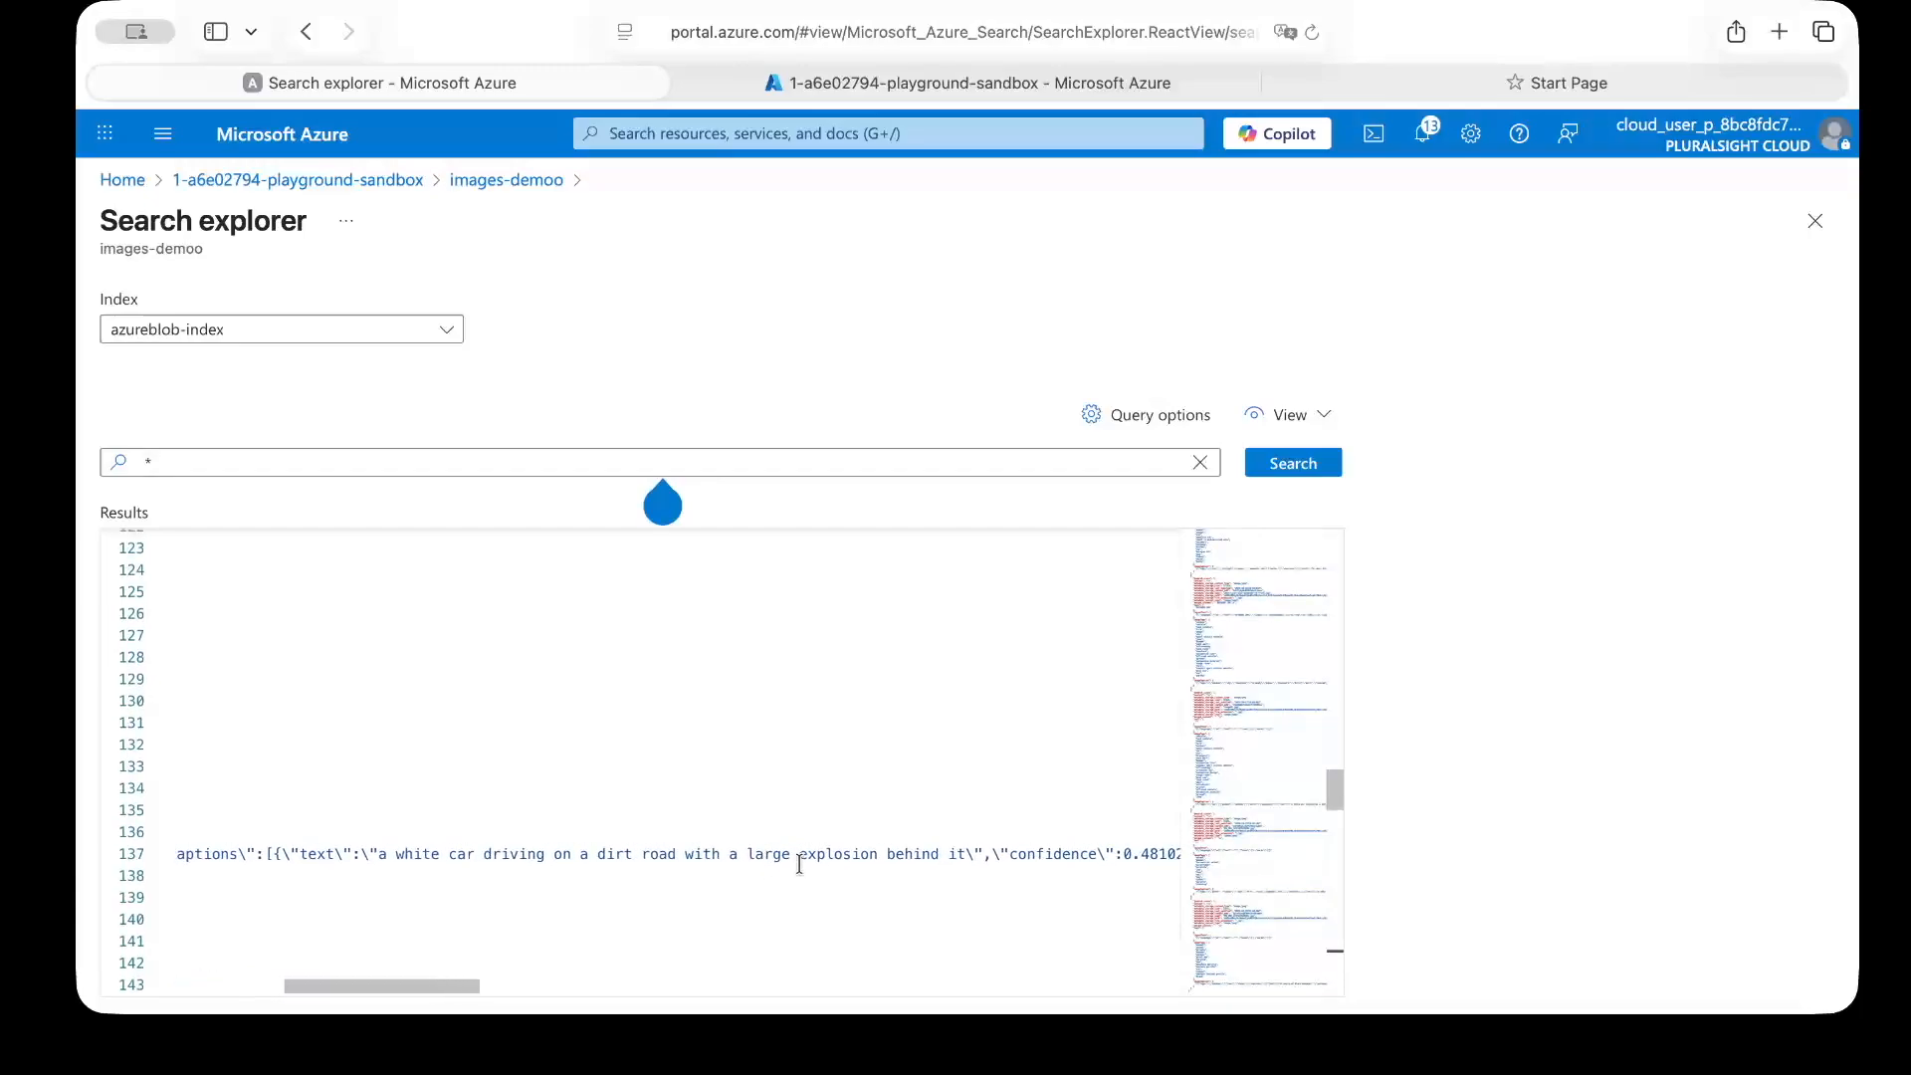
pyautogui.hscroll(3, 800, 864)
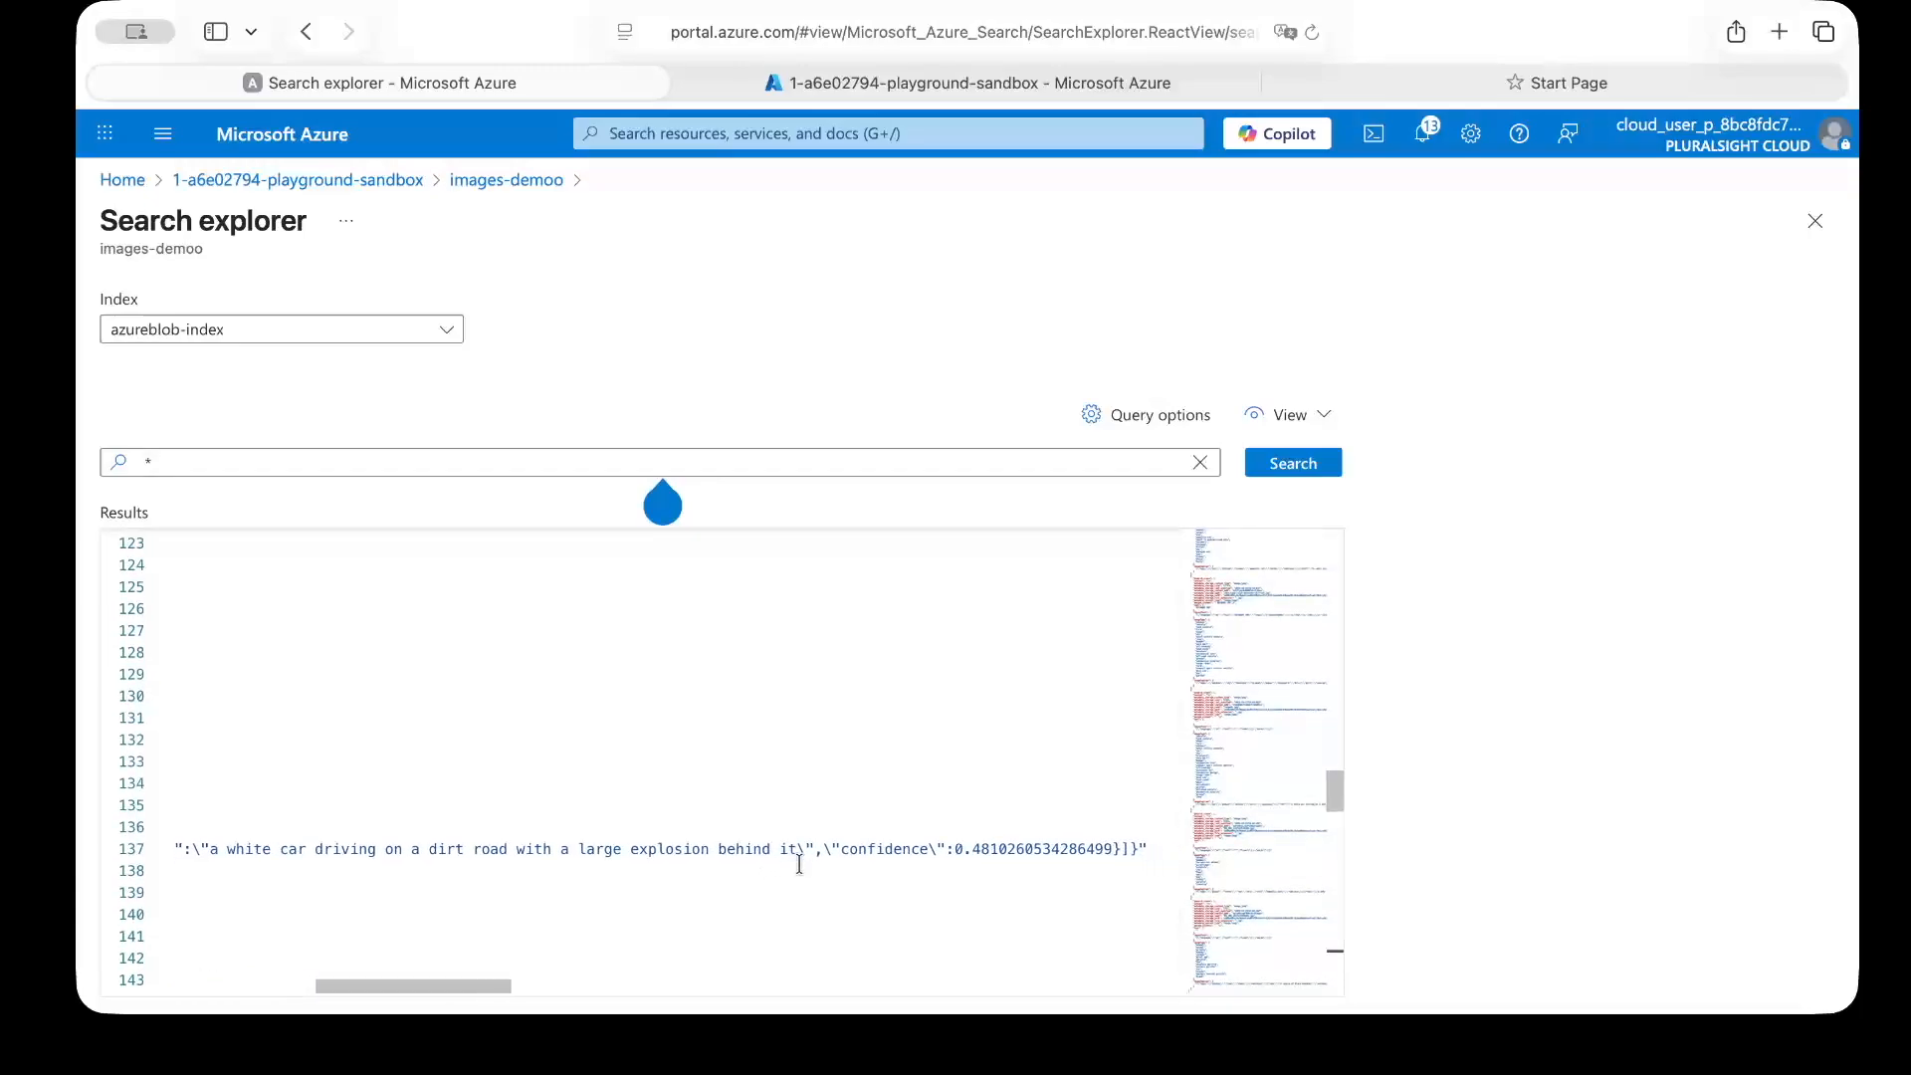
pyautogui.hscroll(-15, 799, 846)
# Step: Examine the metadata, image tags and captions of the last two image documents in the results
pyautogui.scroll(-7, 798, 838)
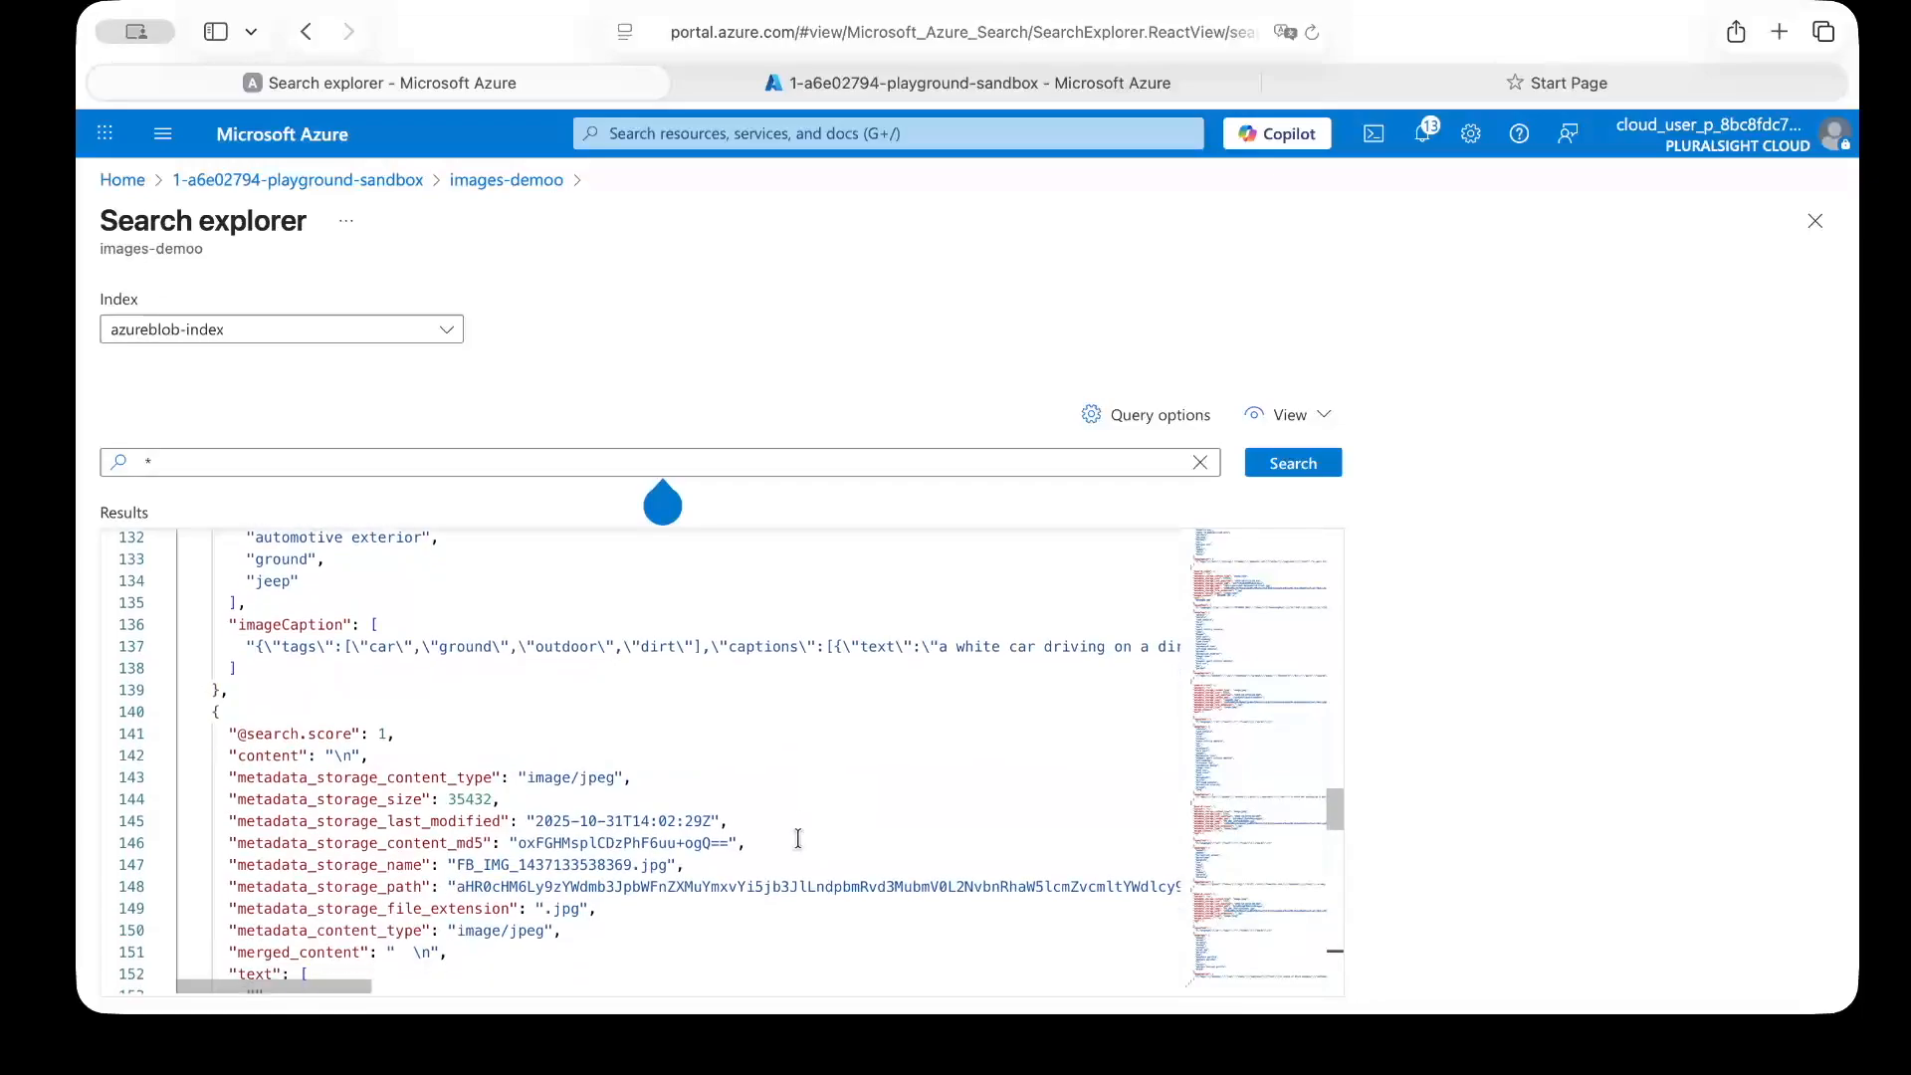
pyautogui.scroll(-6, 799, 838)
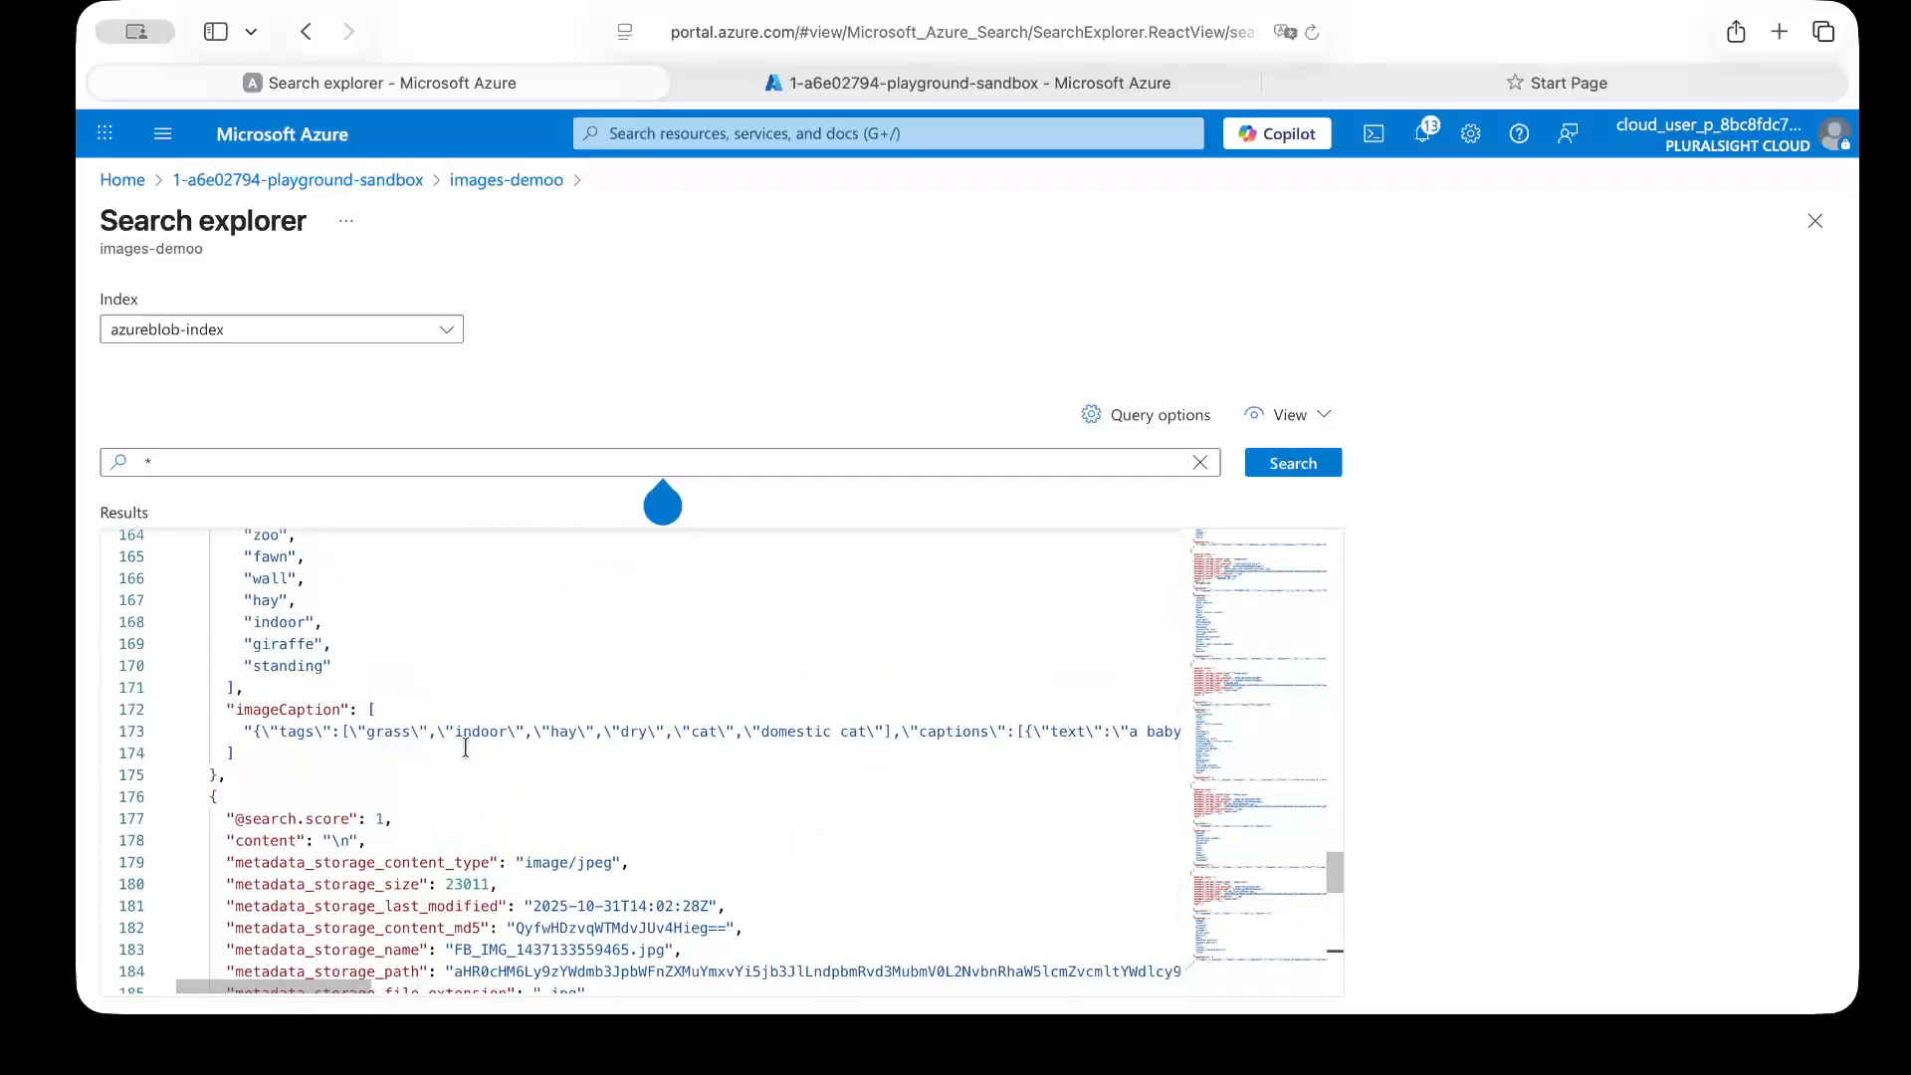
pyautogui.hscroll(10, 724, 768)
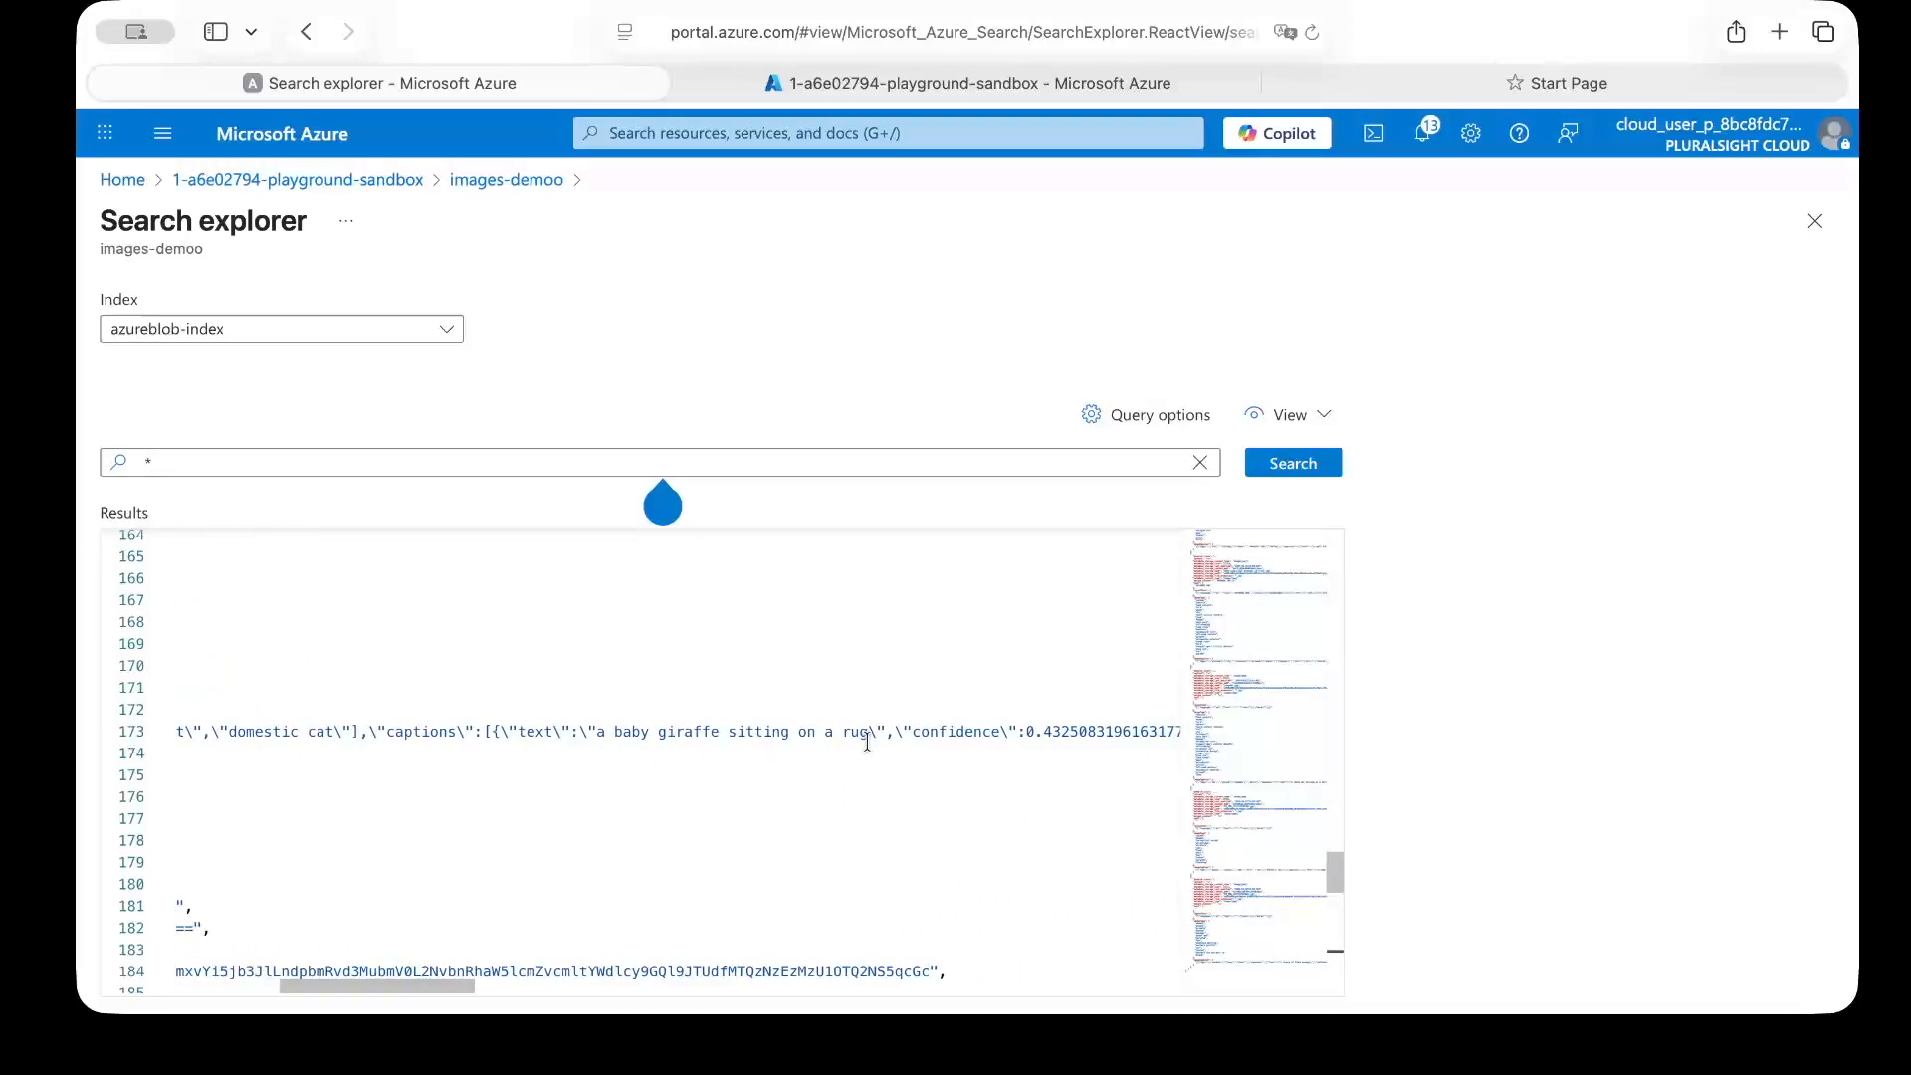
pyautogui.hscroll(-10, 796, 747)
pyautogui.scroll(-6, 856, 742)
pyautogui.scroll(2, 867, 741)
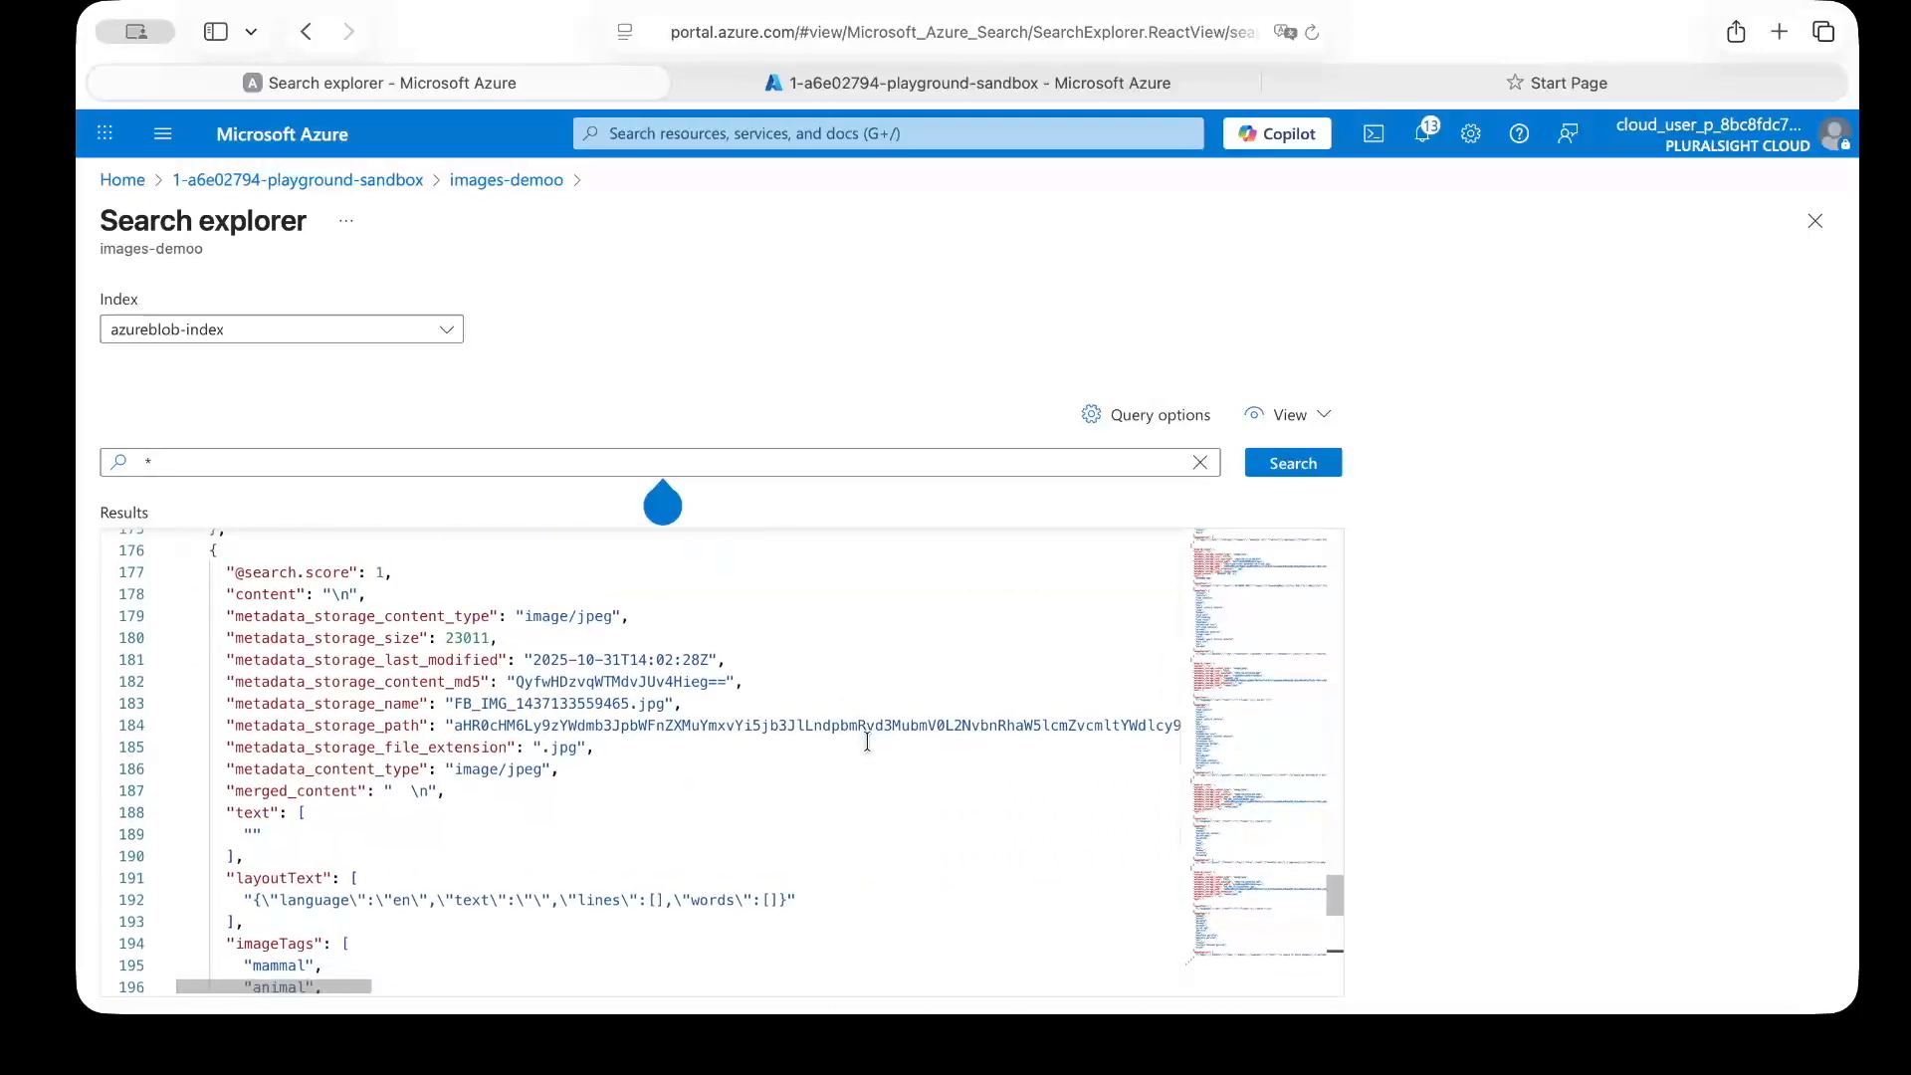
pyautogui.hscroll(5, 867, 742)
pyautogui.hscroll(-5, 867, 741)
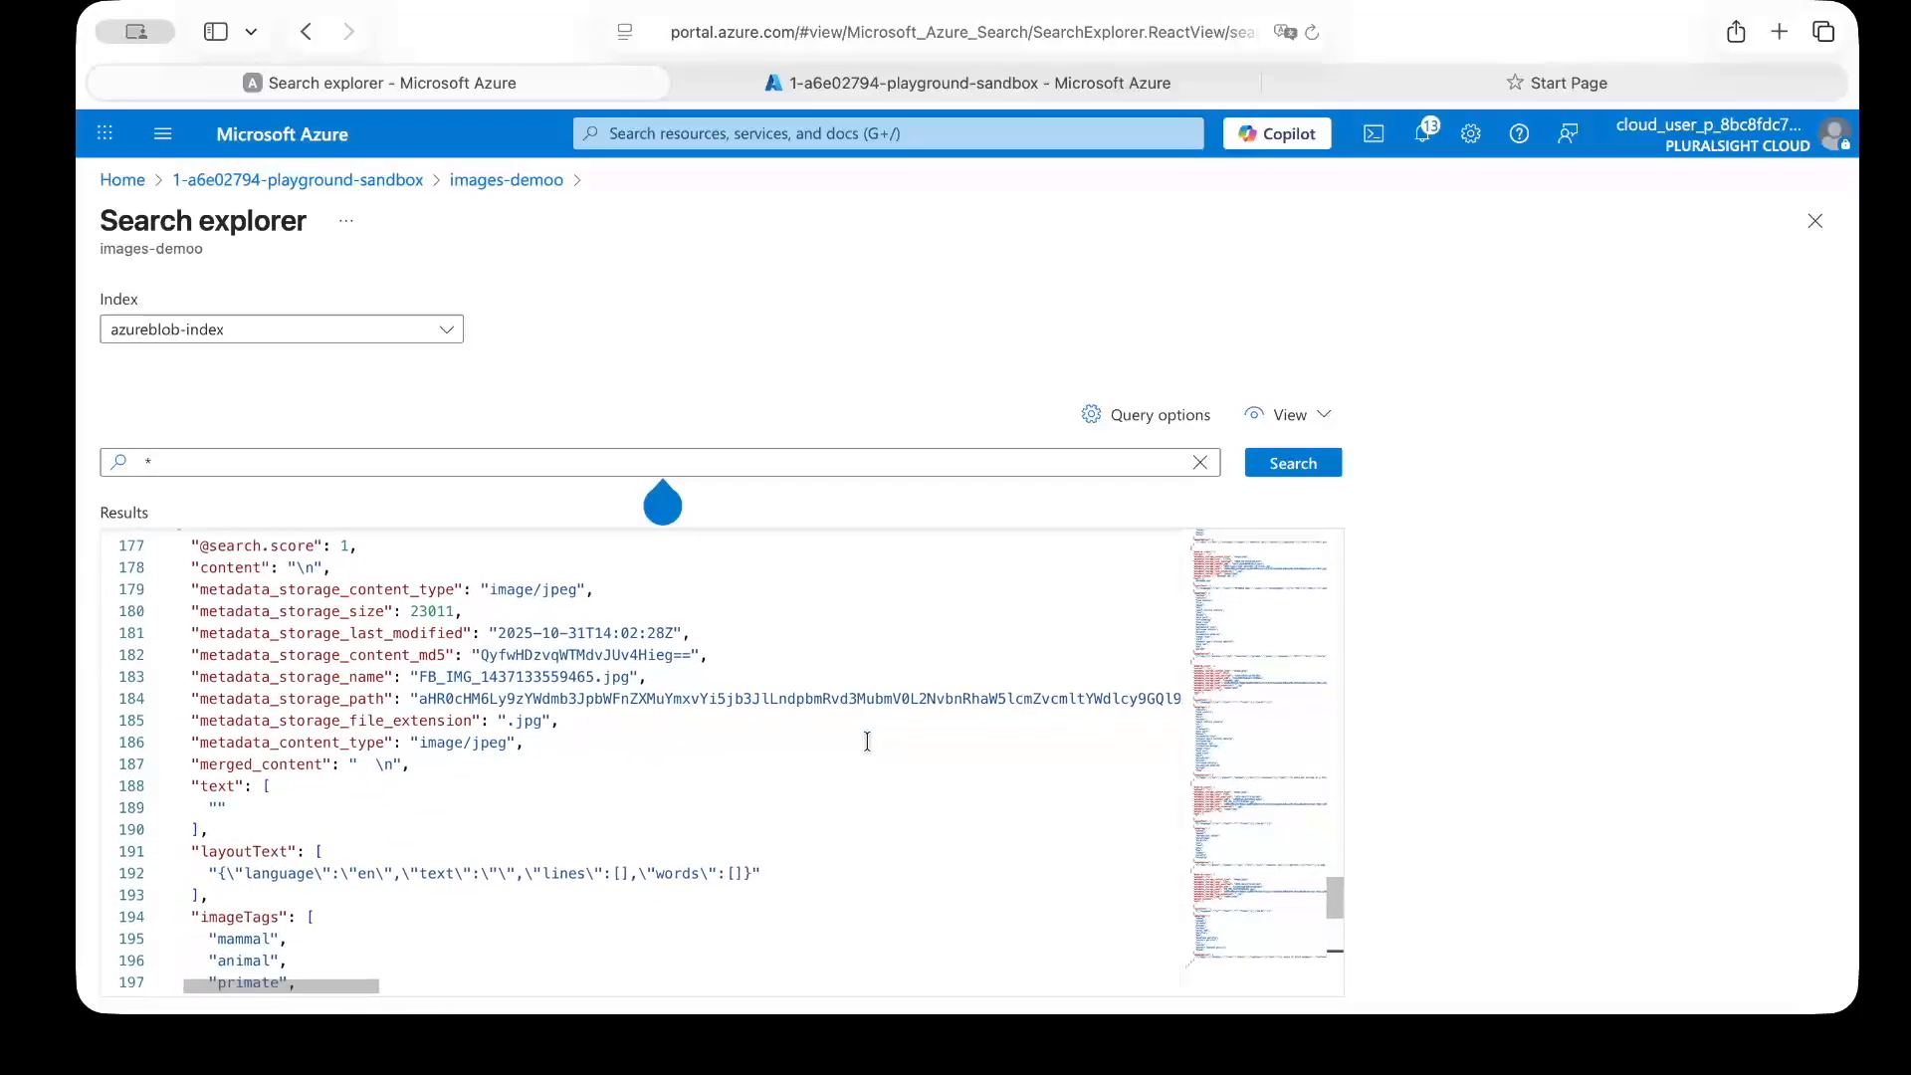
pyautogui.scroll(-6, 867, 742)
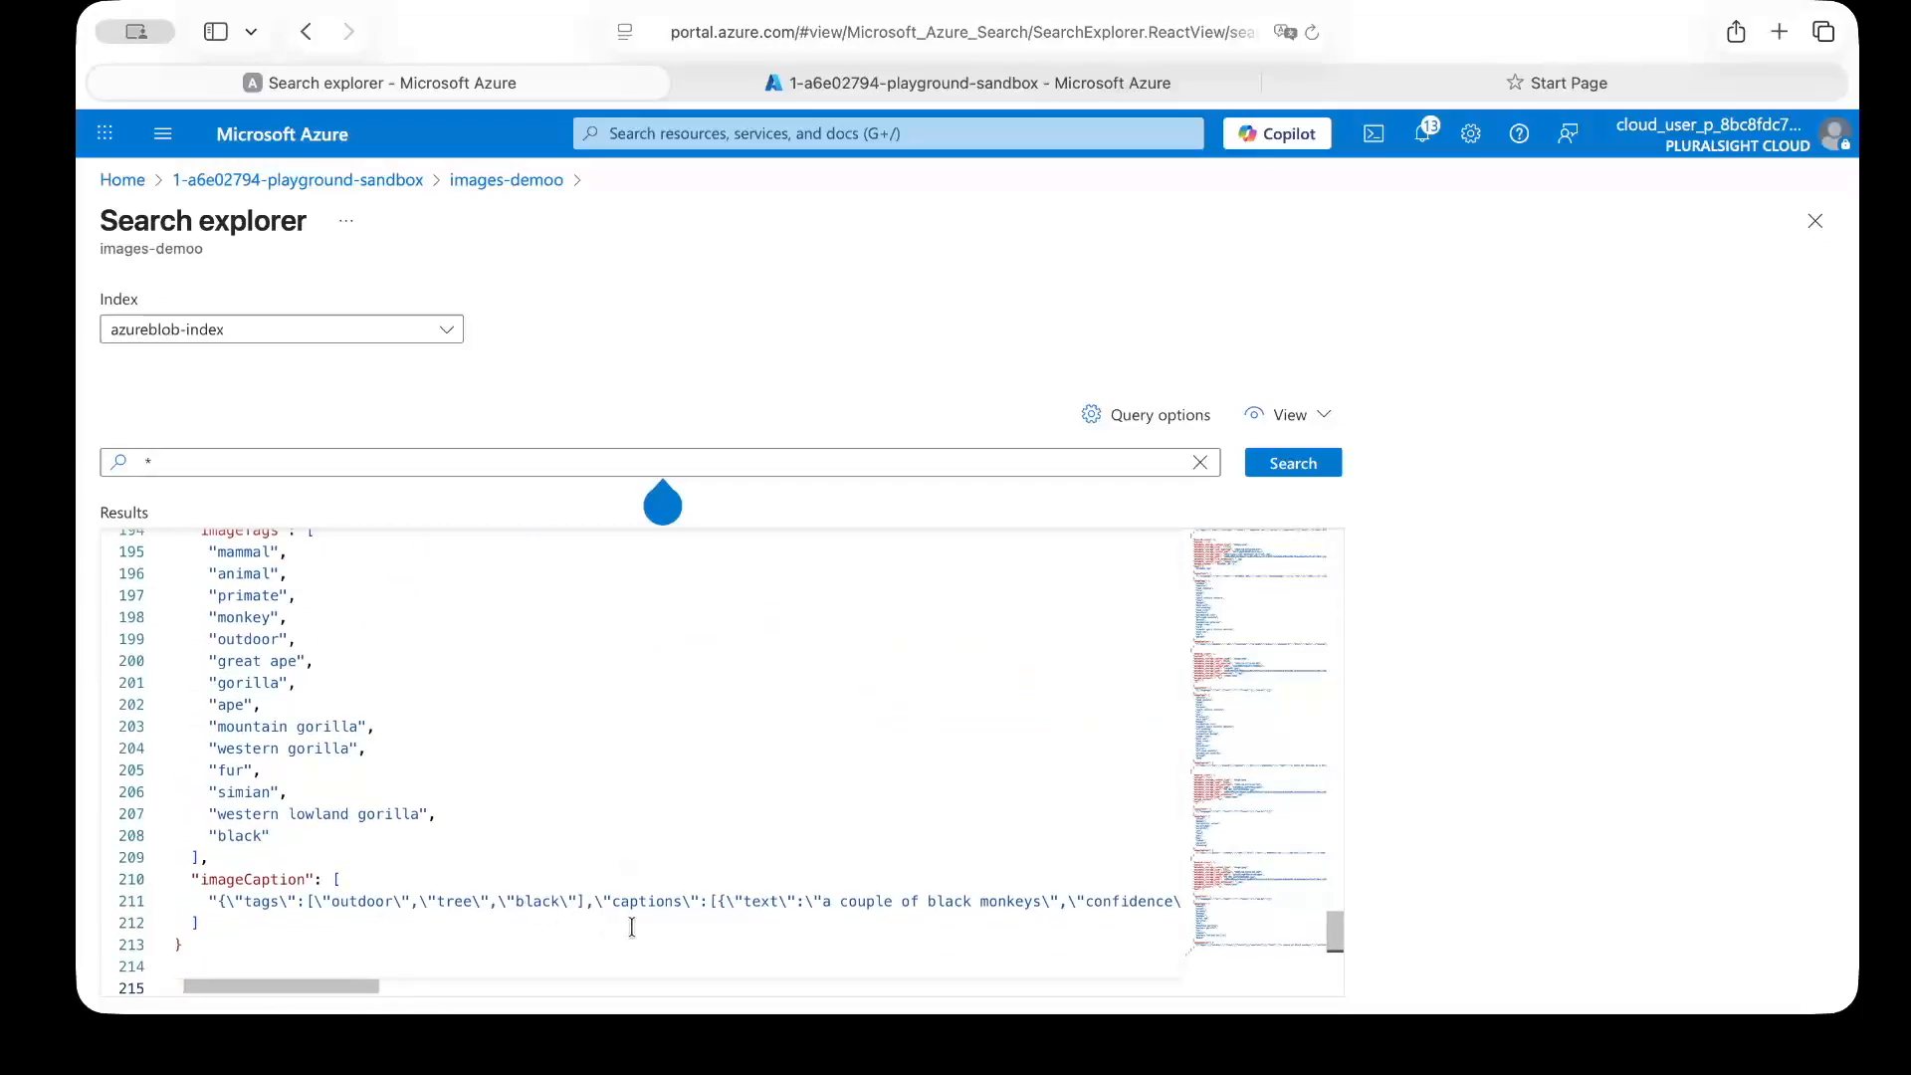
pyautogui.hscroll(3, 704, 913)
pyautogui.hscroll(-5, 922, 899)
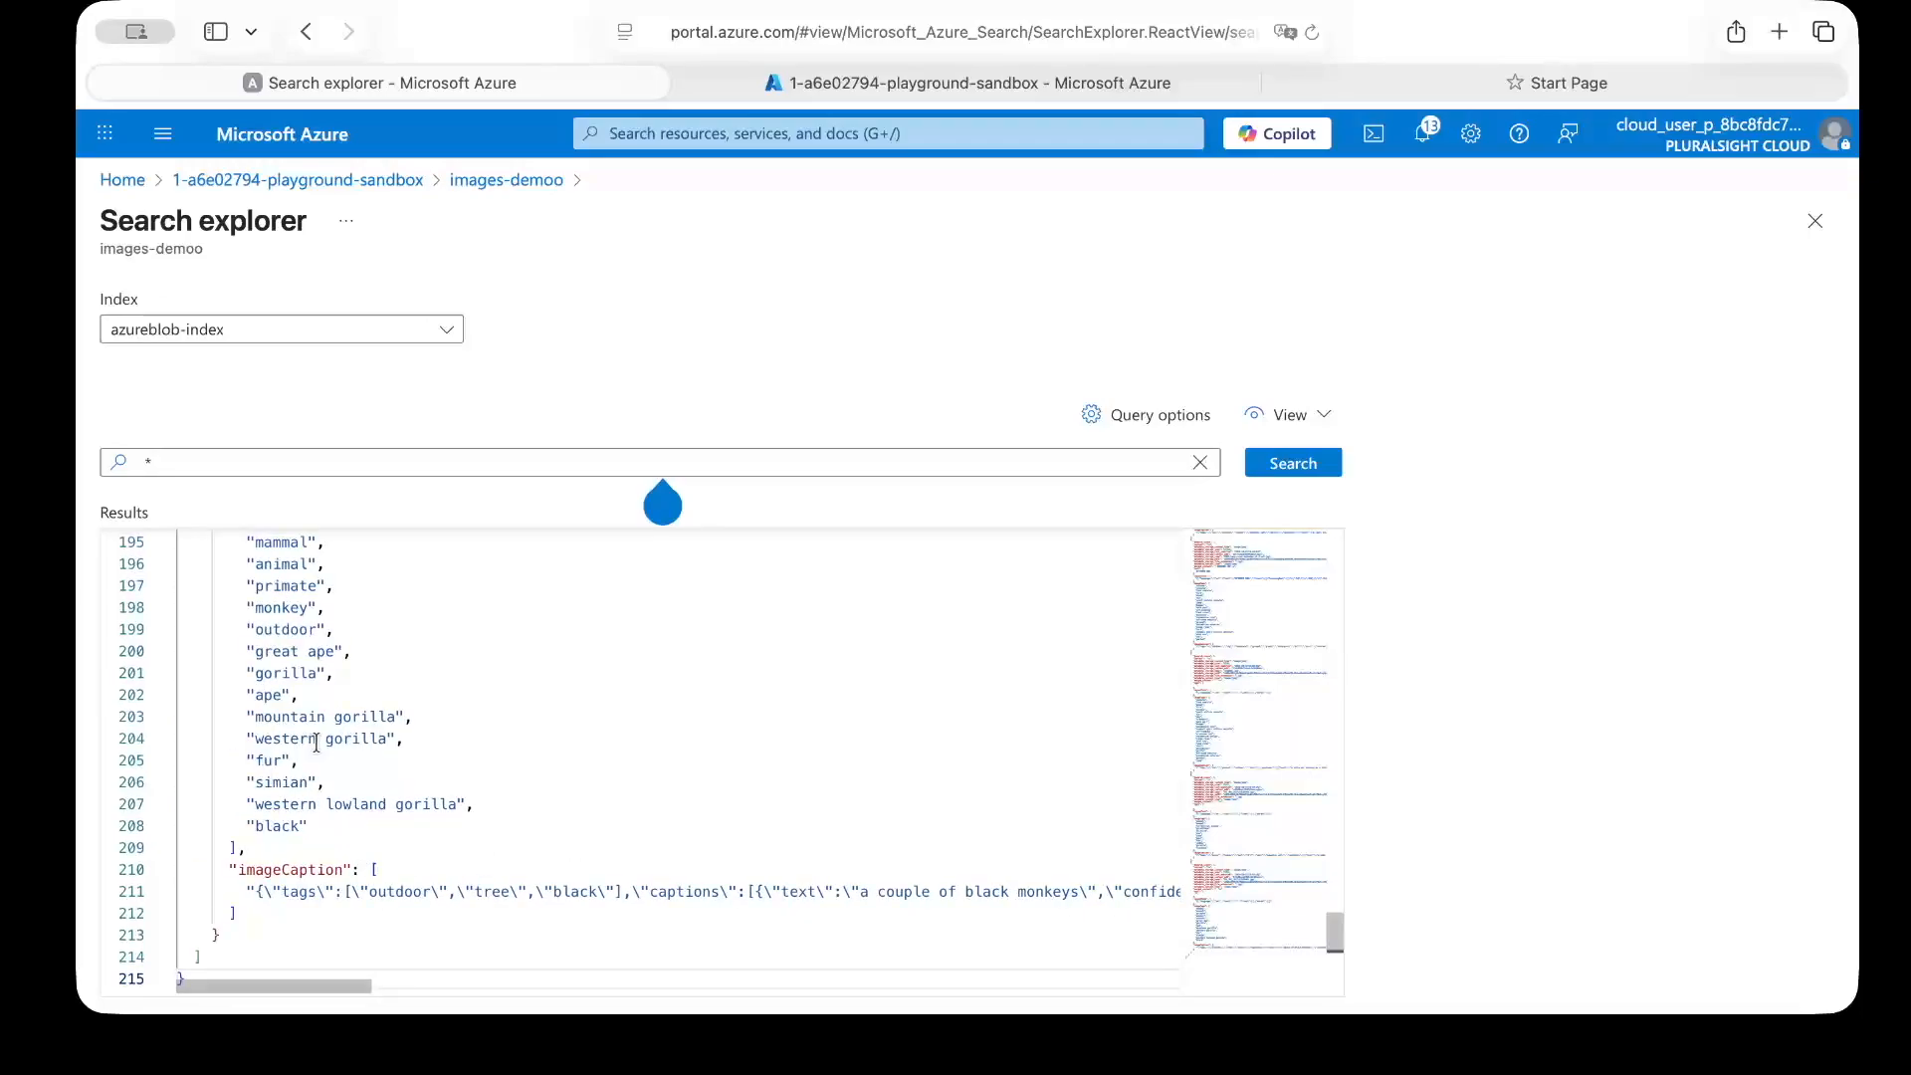
# Step: Return to the 2023-land-rover-defender-v8-front.jpg result and review its merged content, layout text, image tags and complete caption
pyautogui.scroll(10, 458, 746)
pyautogui.scroll(5, 963, 824)
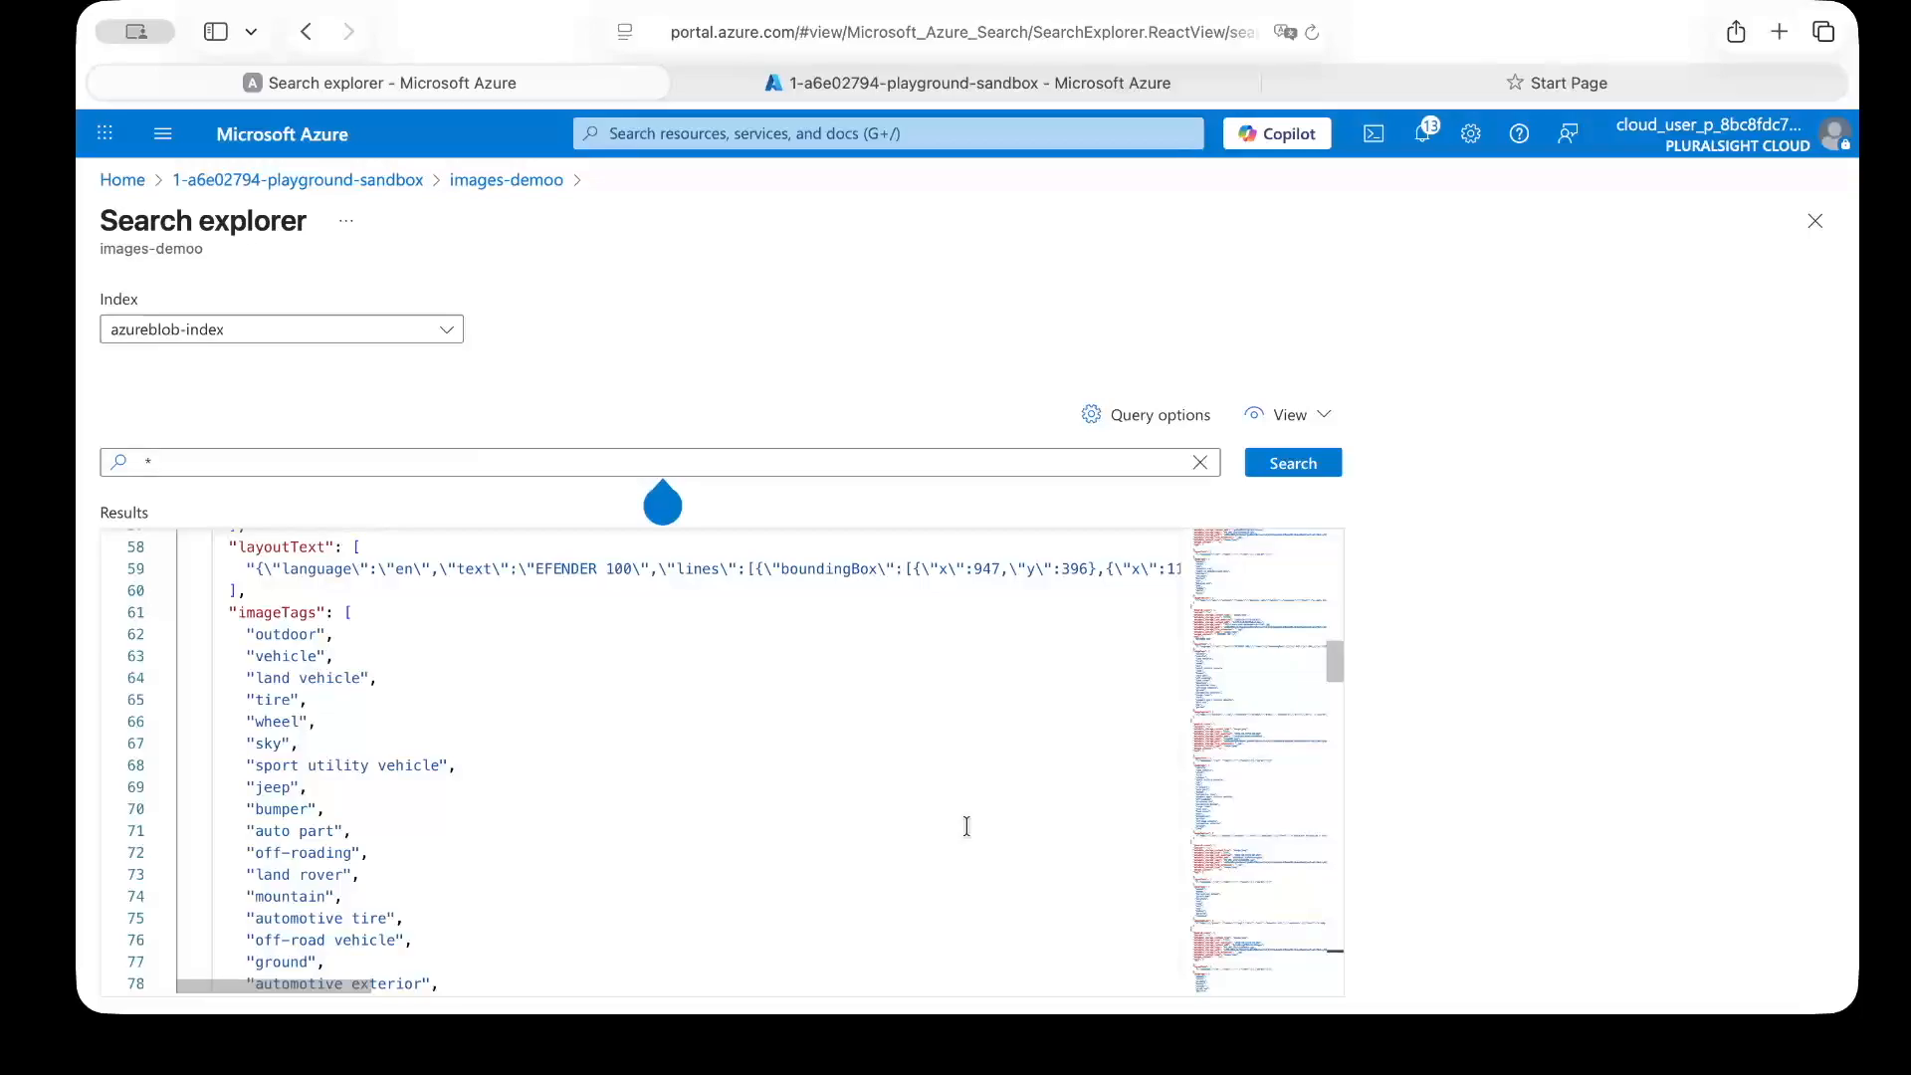
pyautogui.scroll(3, 967, 826)
pyautogui.hscroll(3, 703, 784)
pyautogui.hscroll(-3, 704, 784)
pyautogui.scroll(5, 704, 784)
pyautogui.scroll(-6, 647, 771)
pyautogui.scroll(-10, 490, 748)
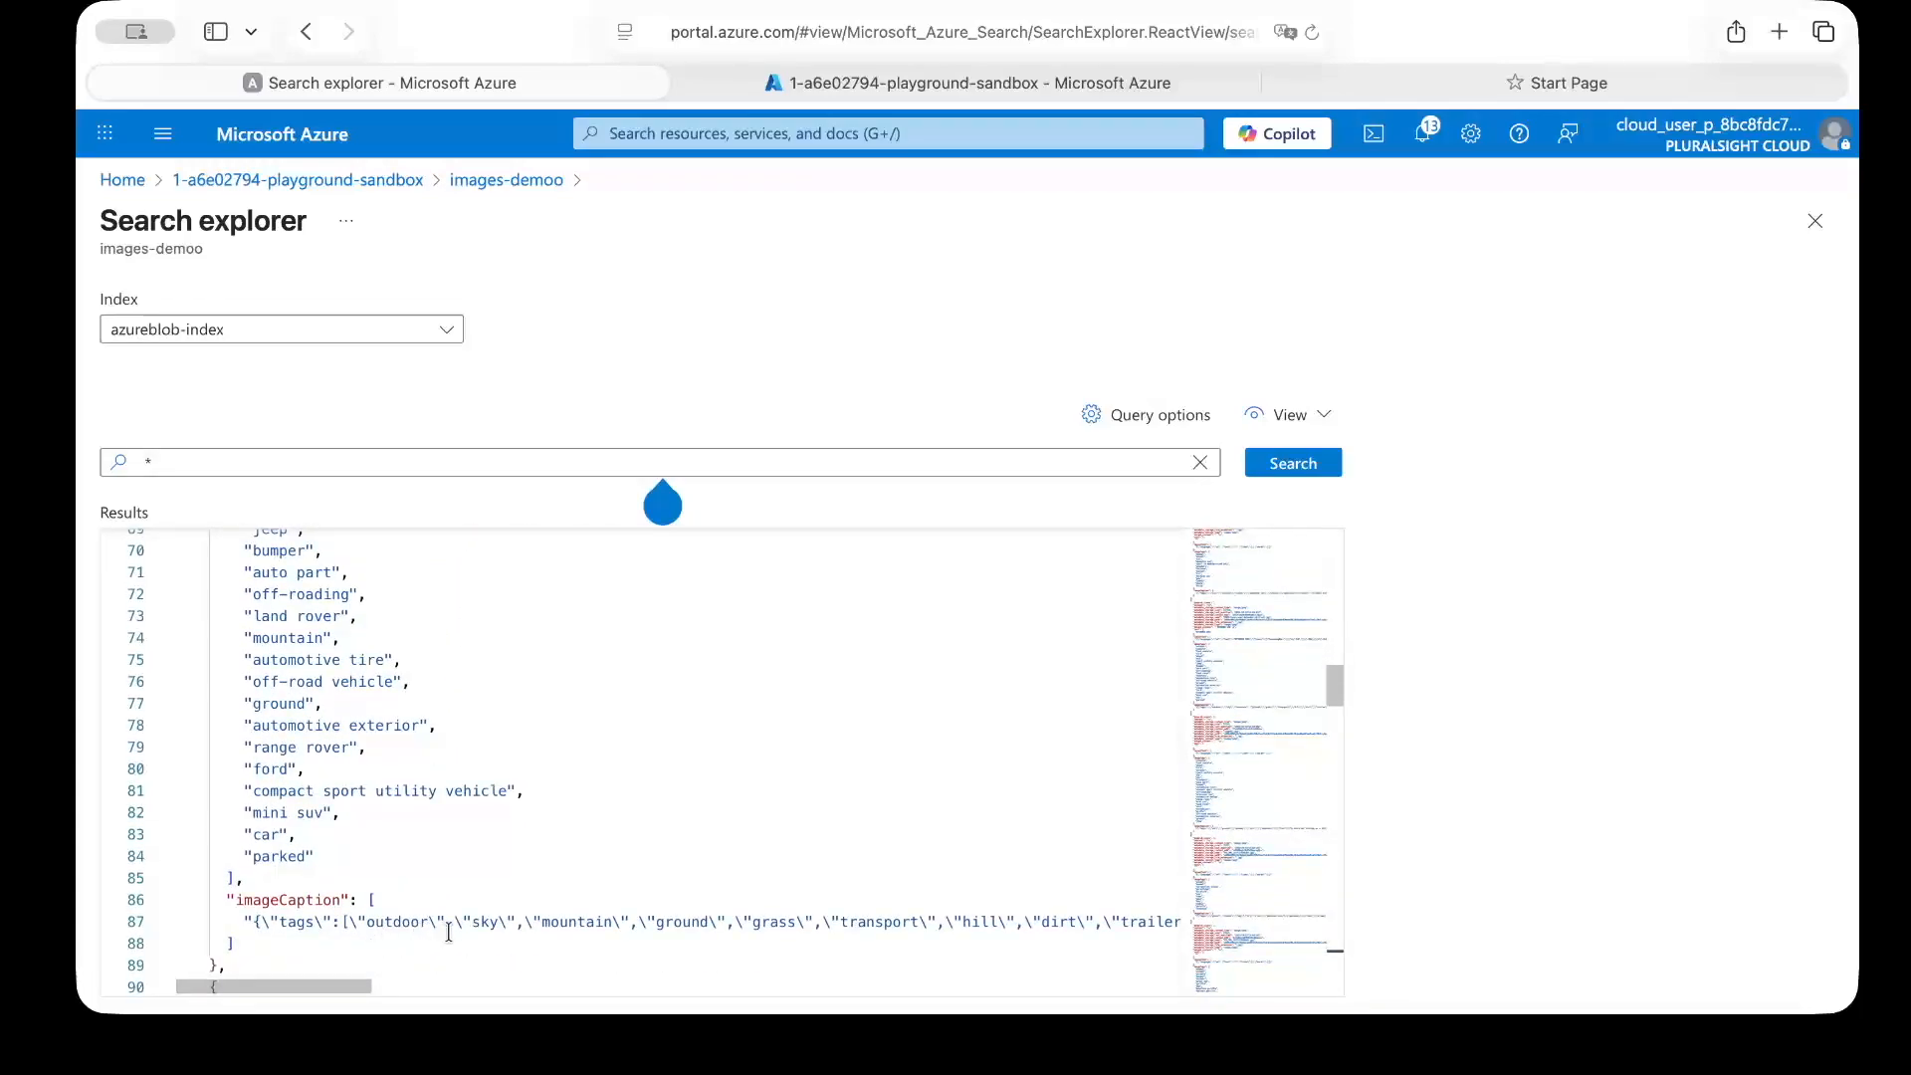
pyautogui.hscroll(3, 676, 935)
pyautogui.hscroll(5, 676, 936)
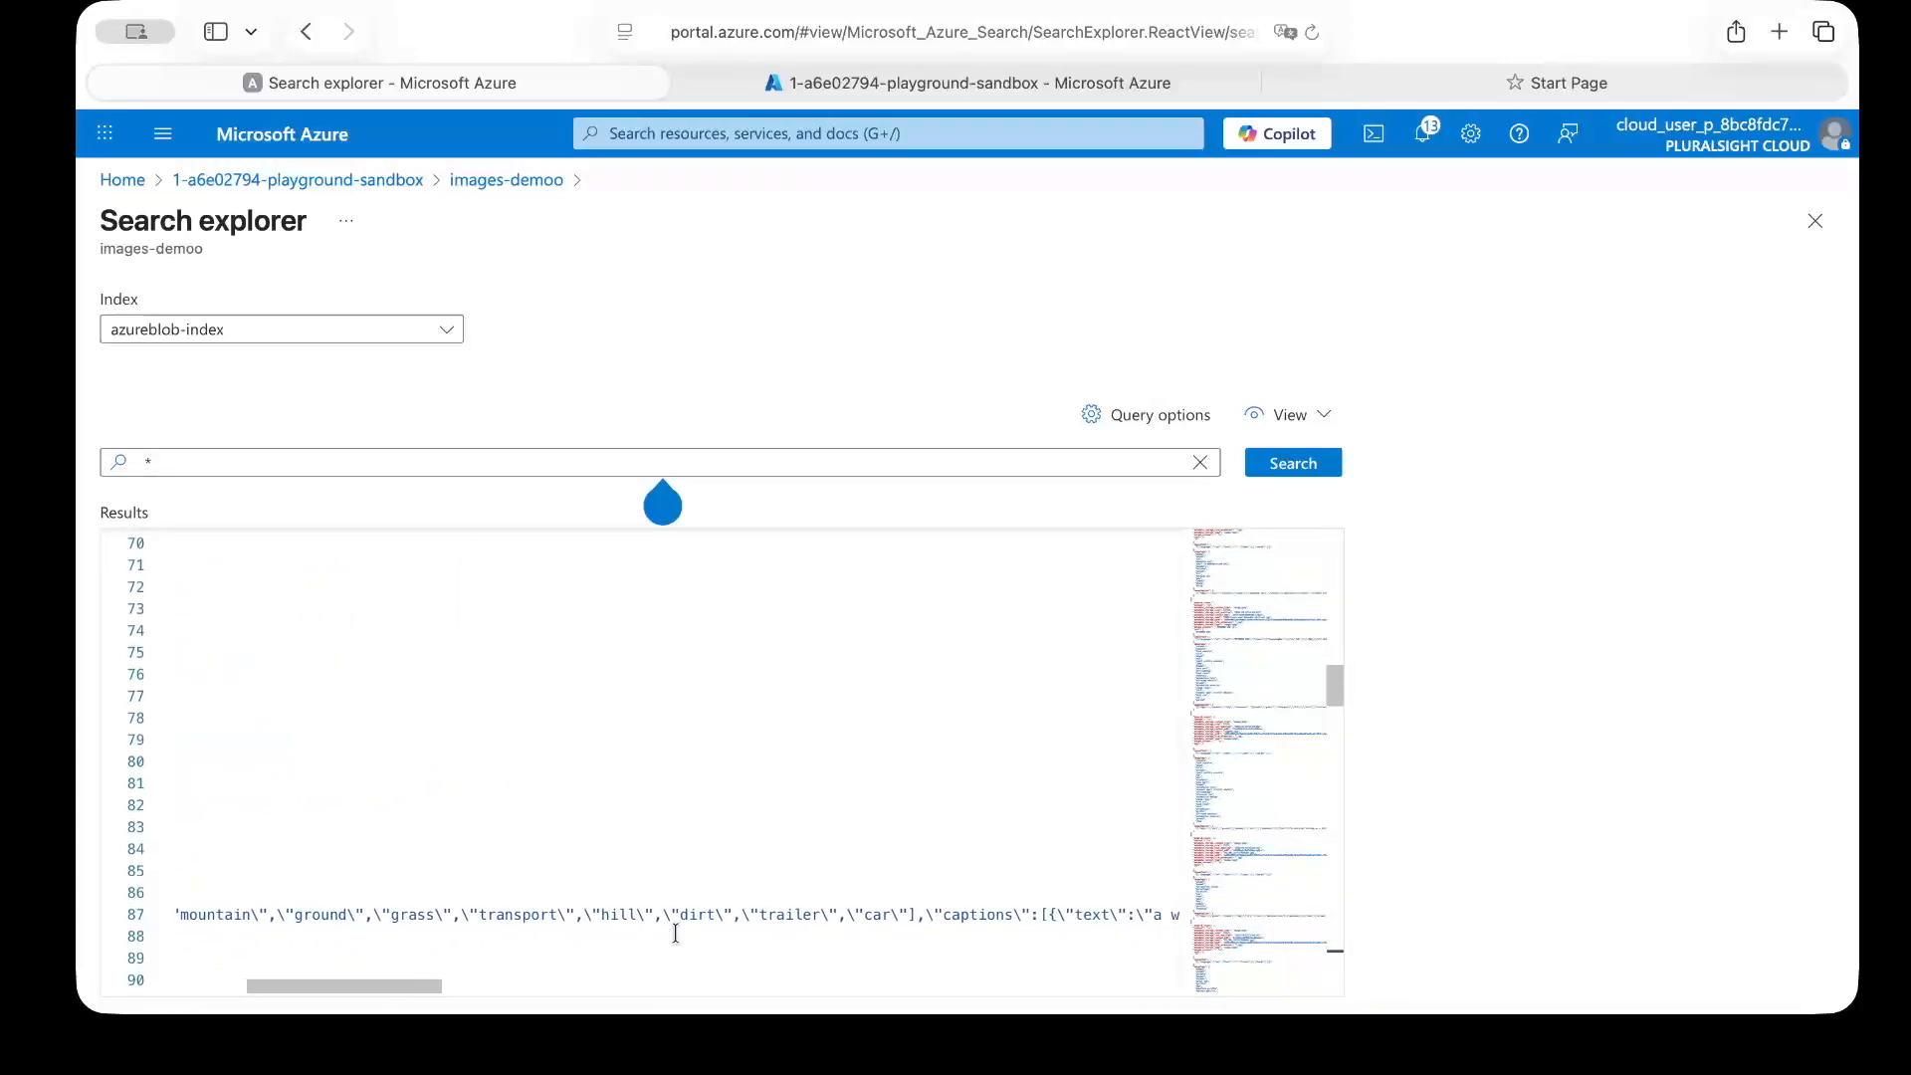
pyautogui.hscroll(2, 955, 904)
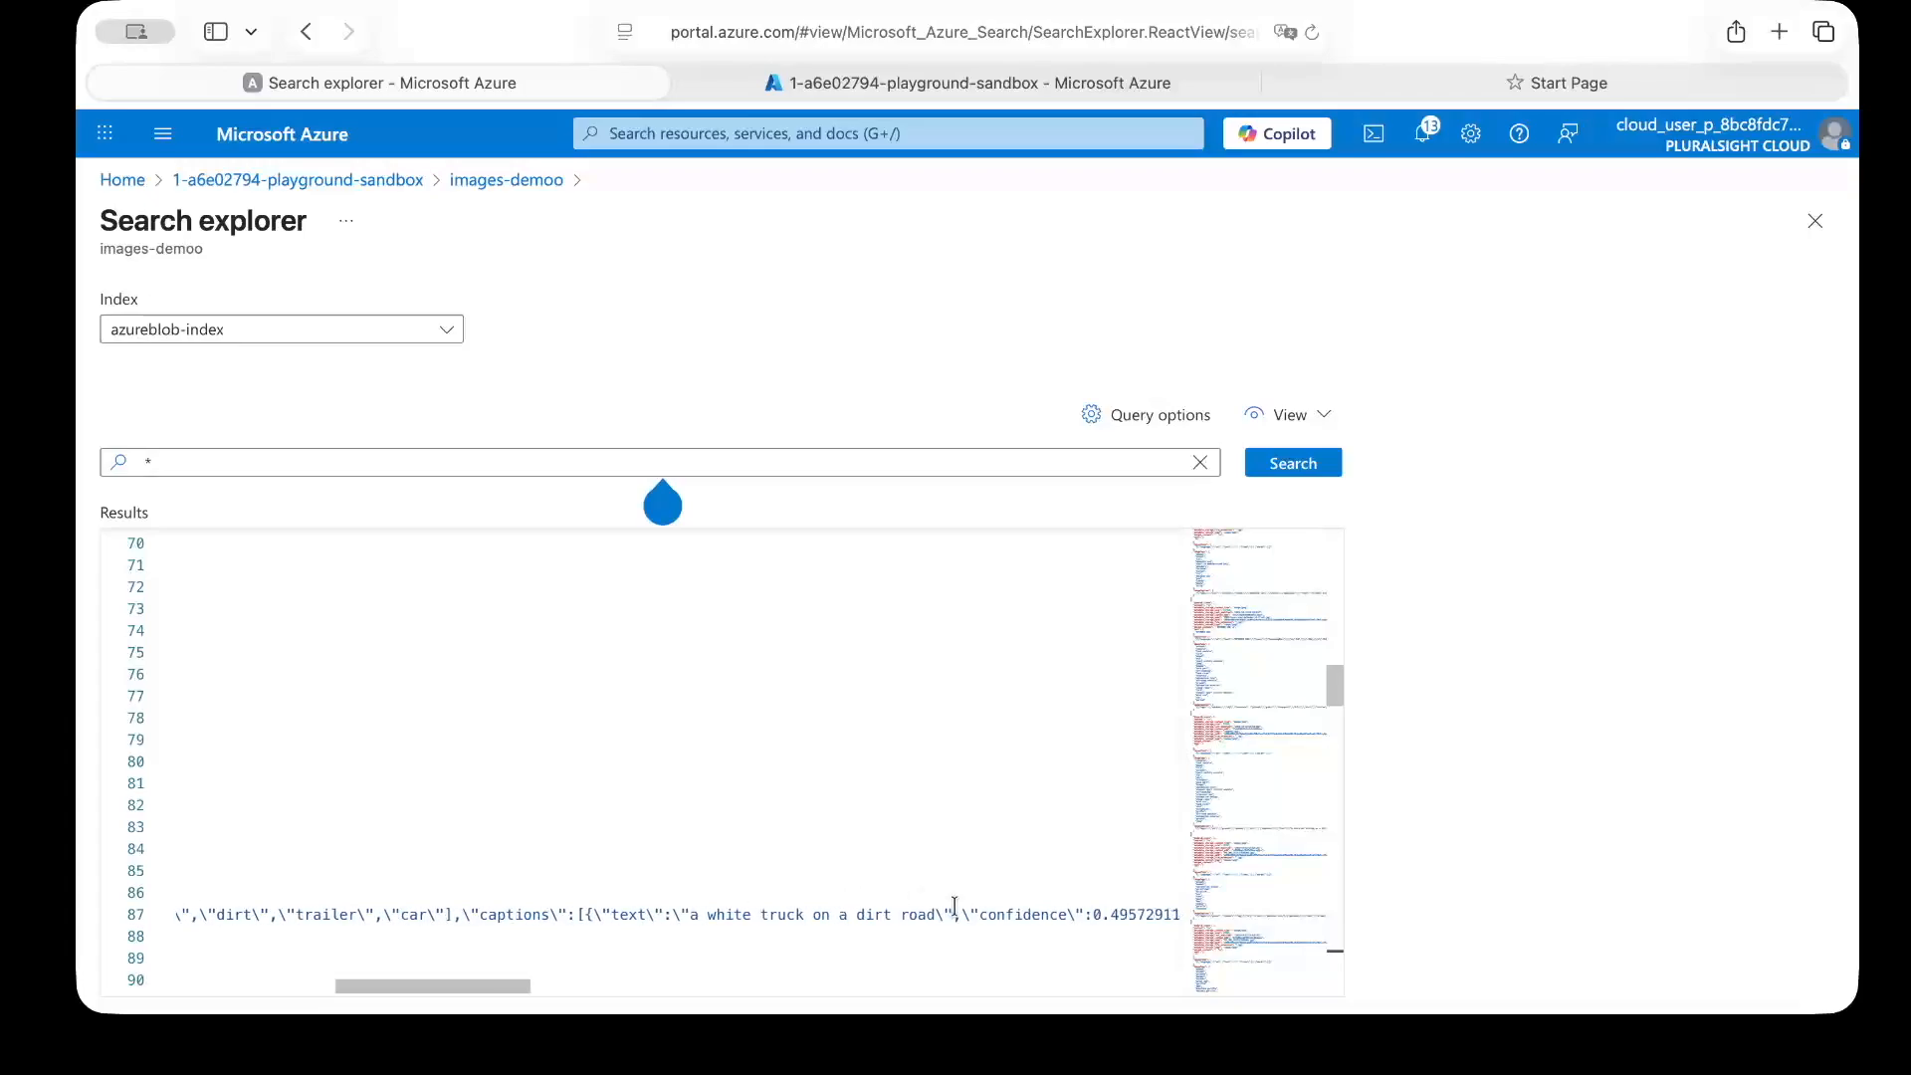
pyautogui.hscroll(-6, 968, 911)
pyautogui.scroll(3, 969, 911)
pyautogui.scroll(-1, 968, 911)
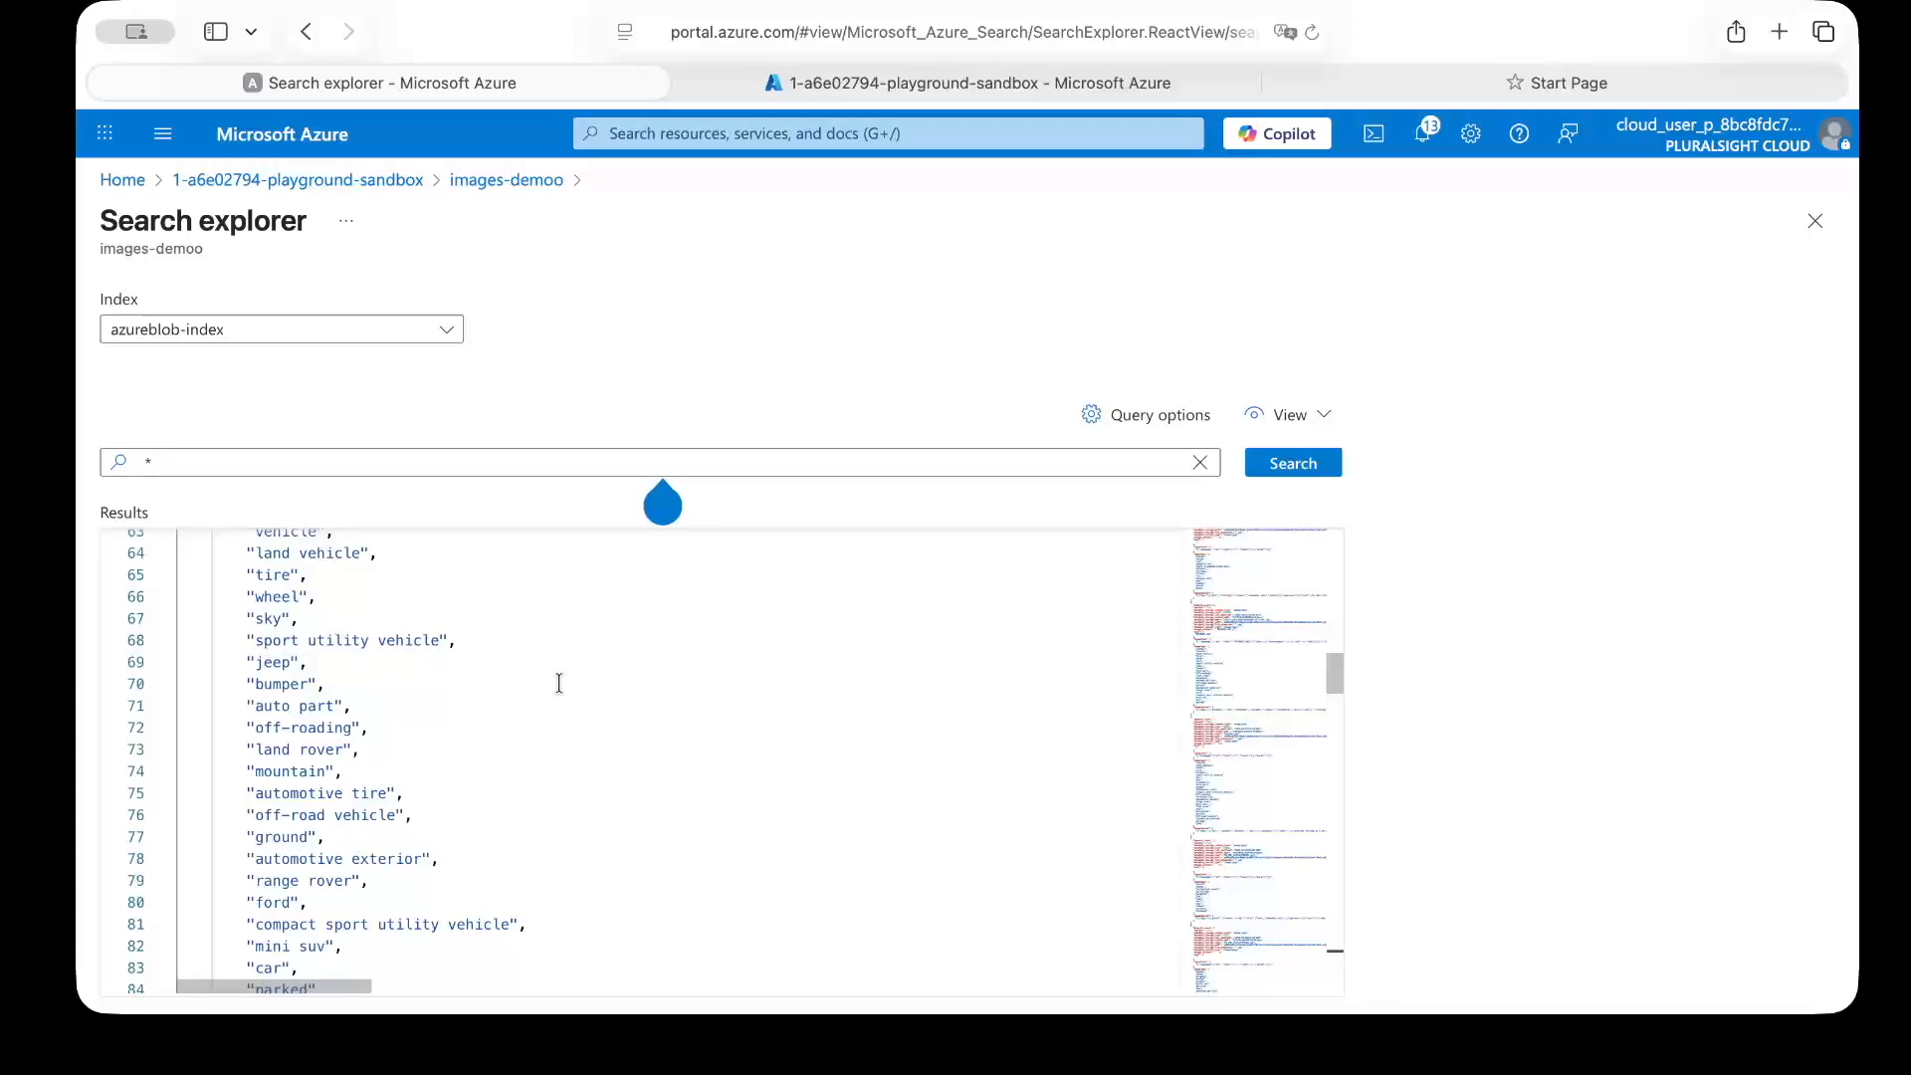
pyautogui.scroll(4, 889, 667)
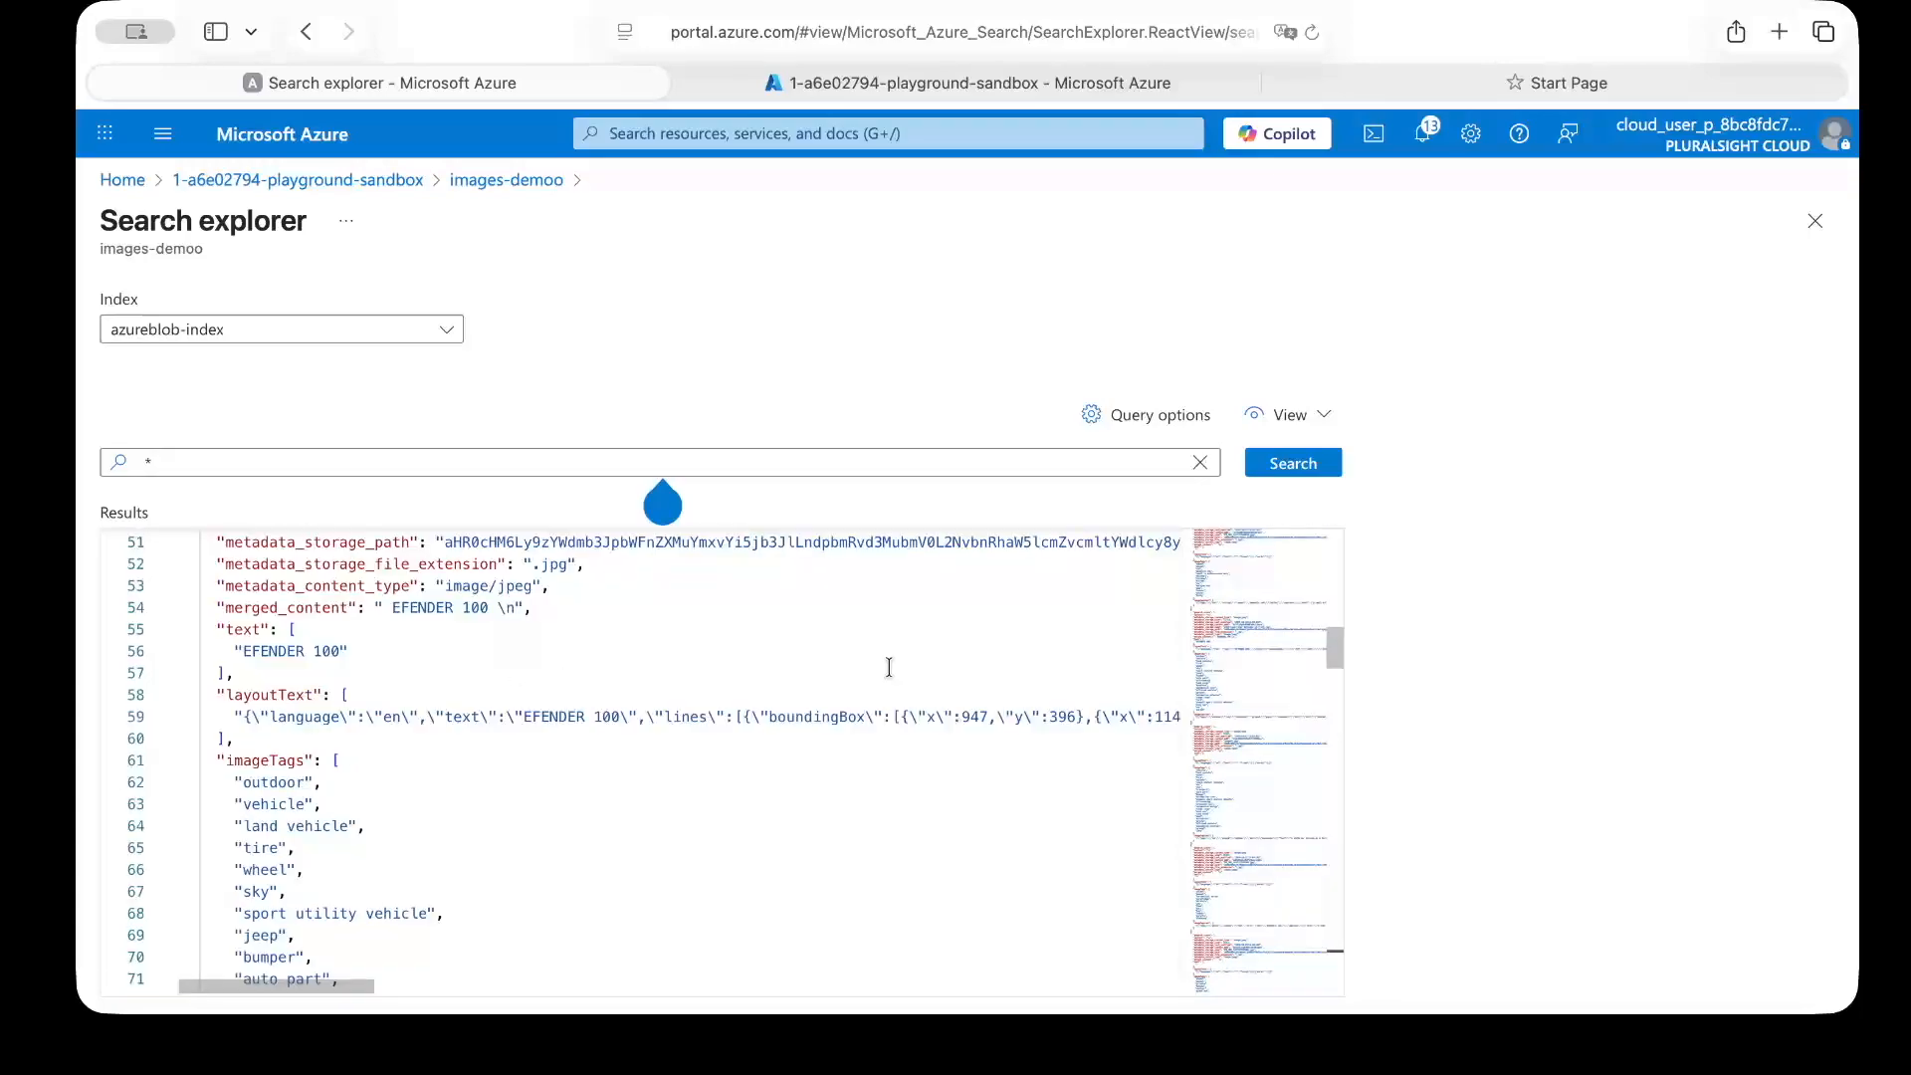